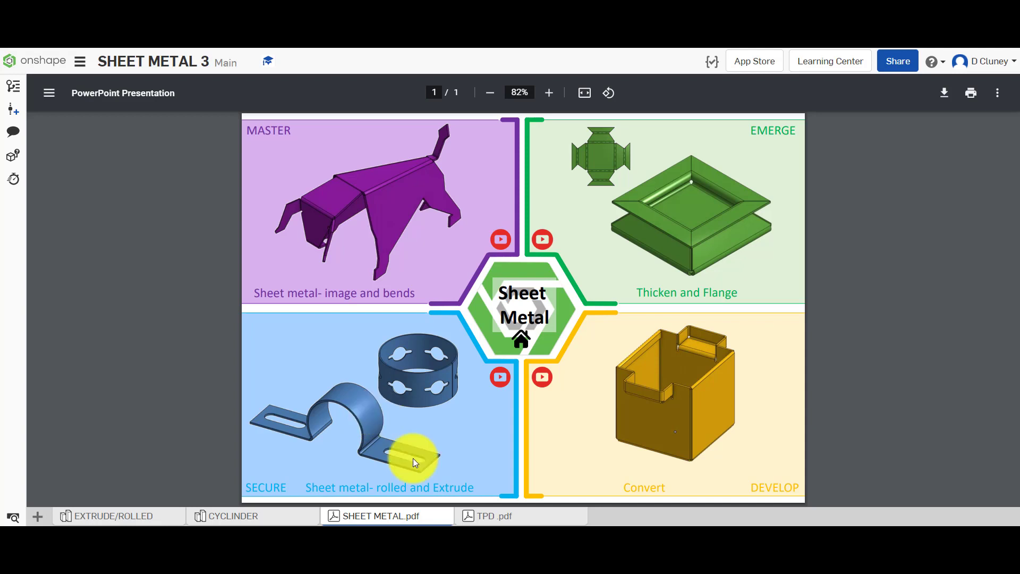
Step: Look over the TPD .pdf resource page and the finished rolled part in the CYCLINDER studio
mouse_move(371, 516)
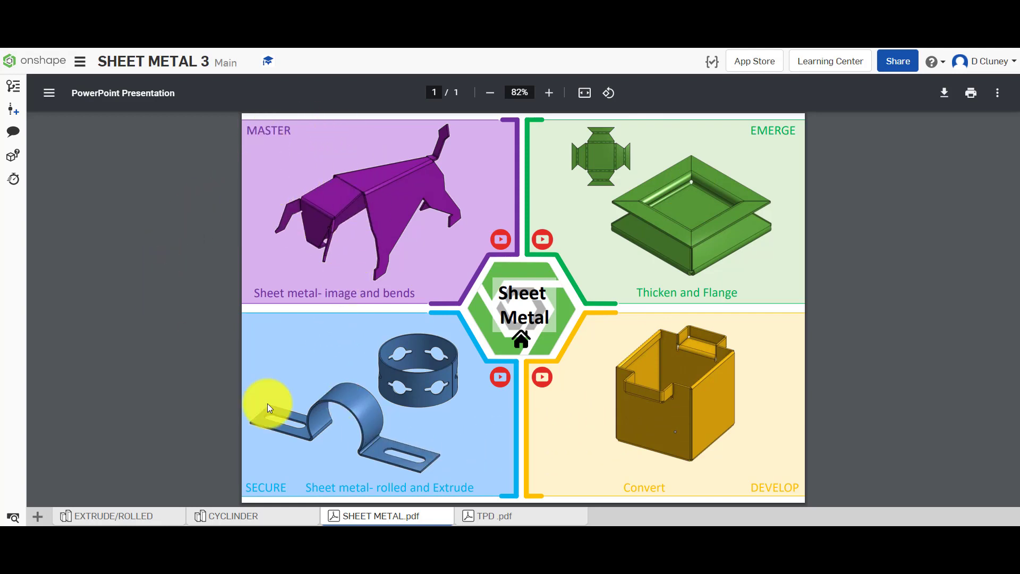
left_click(499, 517)
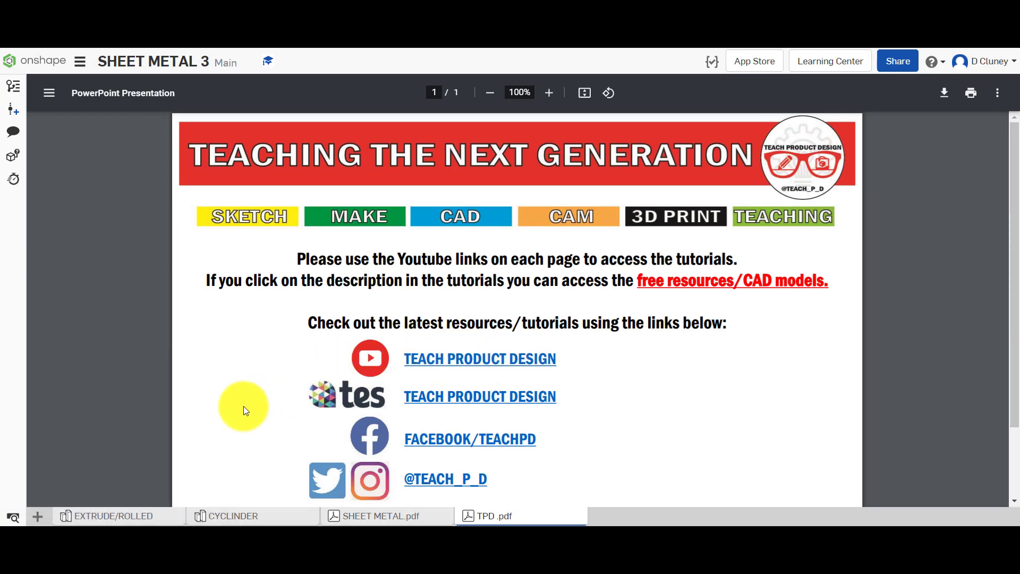
left_click(247, 519)
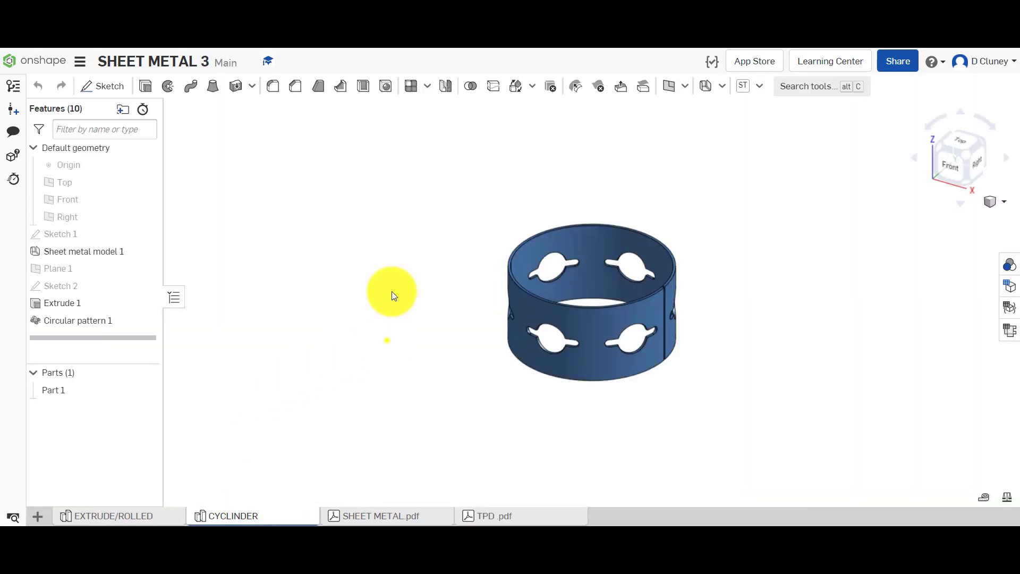
right_click_drag(391, 291, 436, 352)
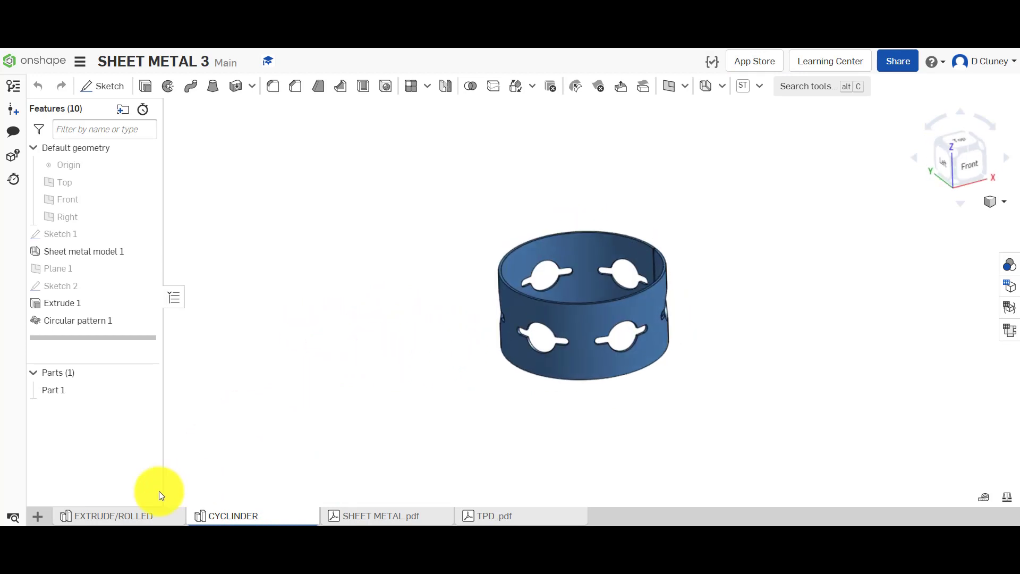
Step: Roll the EXTRUDE/ROLLED bracket back to just after Sketch 1 and open that sketch face-on to examine its dimensions
left_click(137, 519)
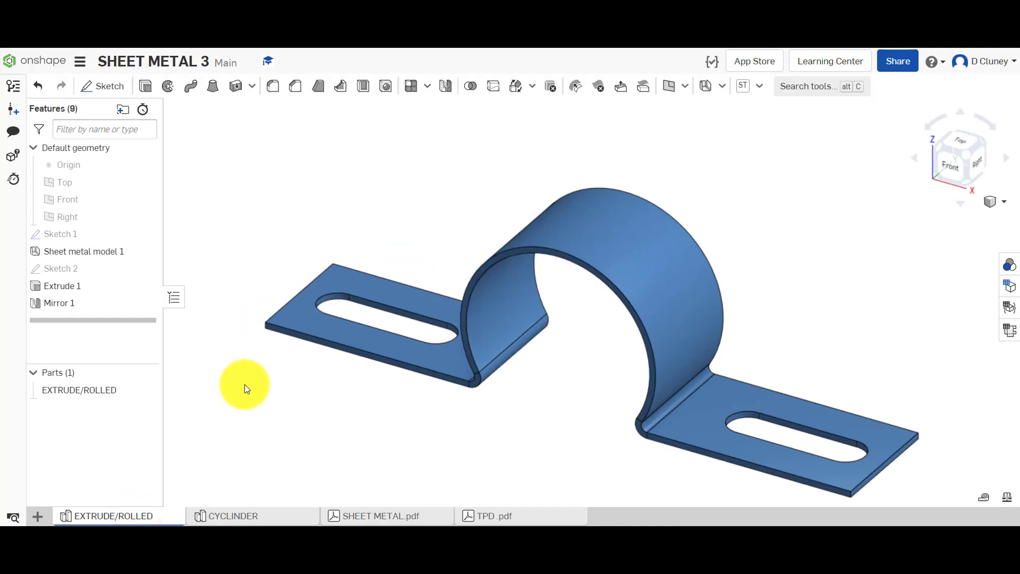
left_click_drag(137, 322, 139, 241)
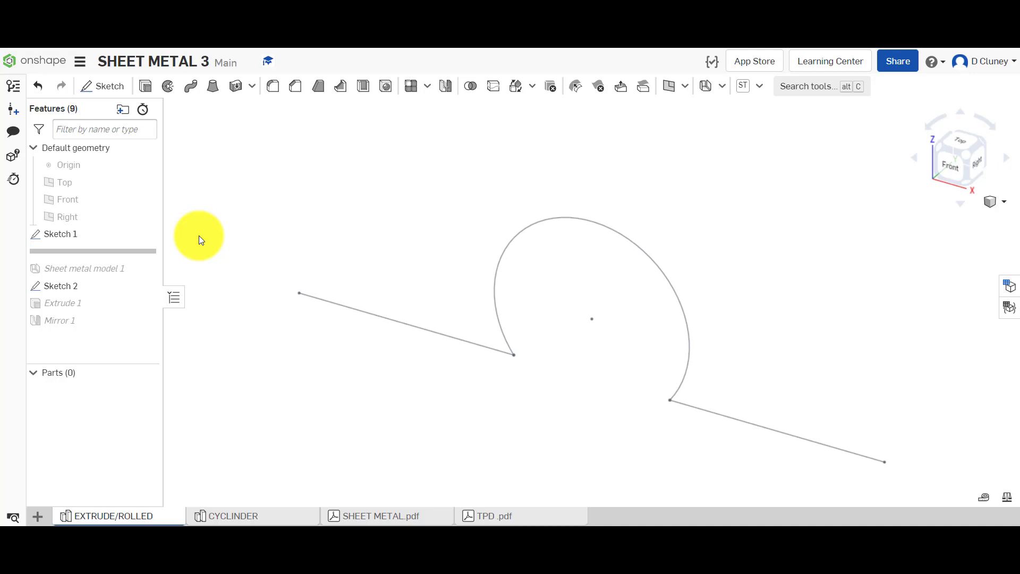
right_click(89, 239)
left_click(109, 262)
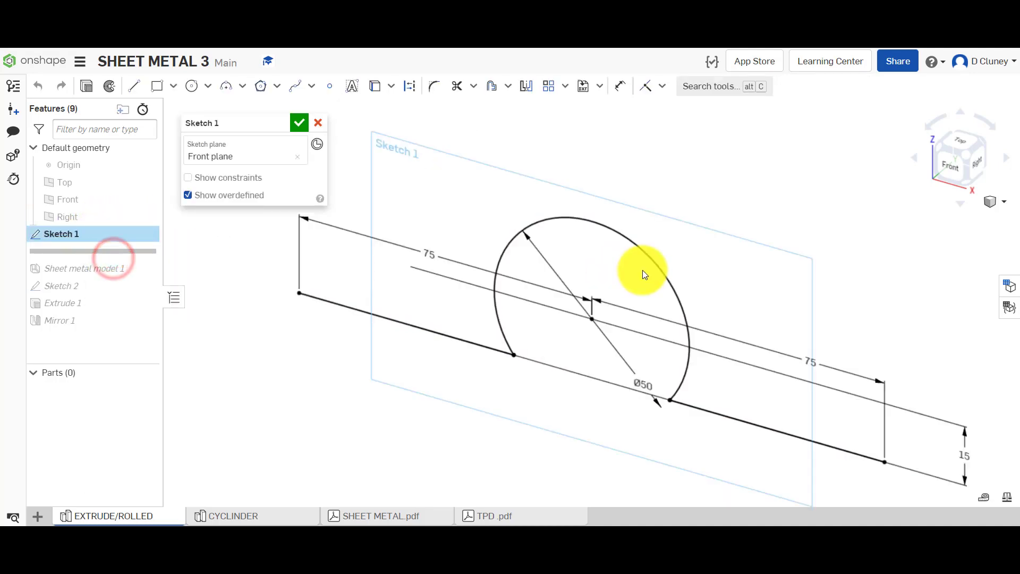
key("n")
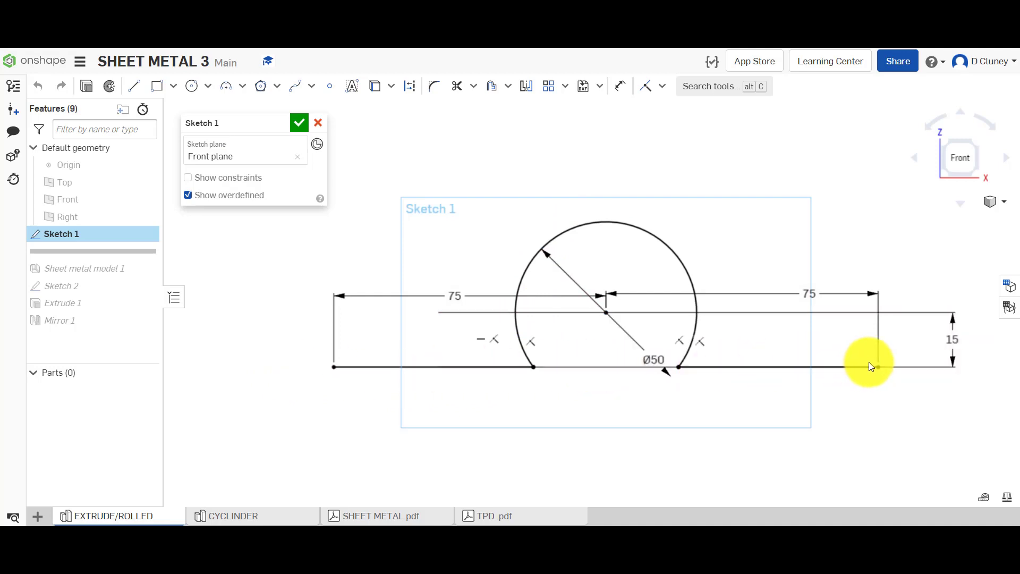
left_click(898, 367)
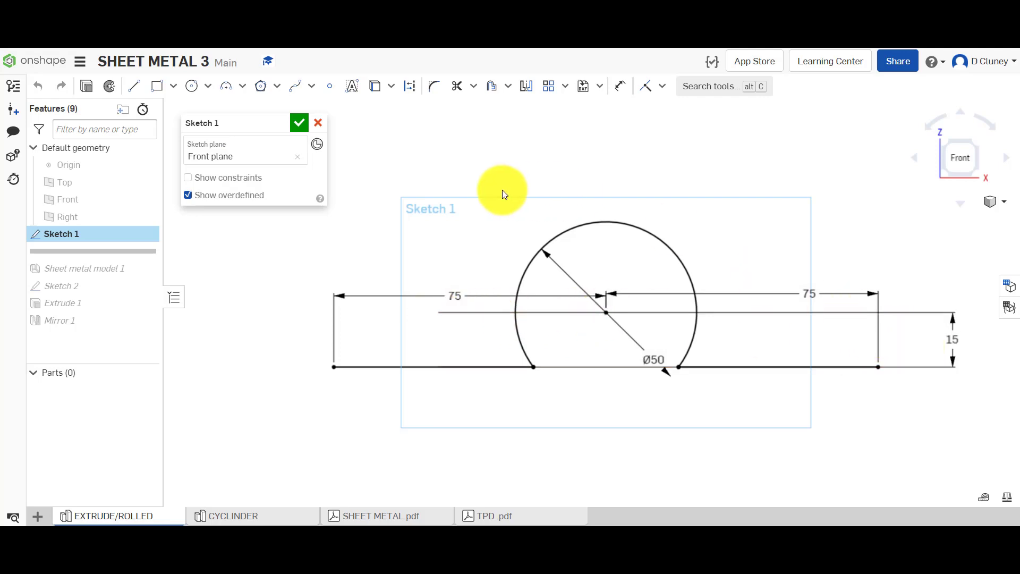
Step: Create a new part studio and rename it TUTORIAL 1
left_click(38, 517)
left_click(128, 425)
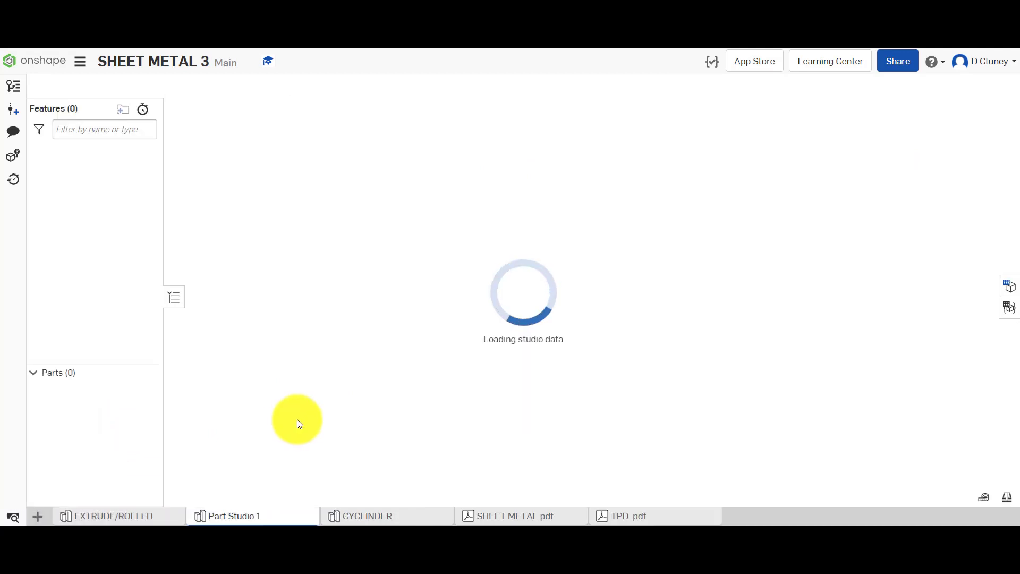
right_click(267, 516)
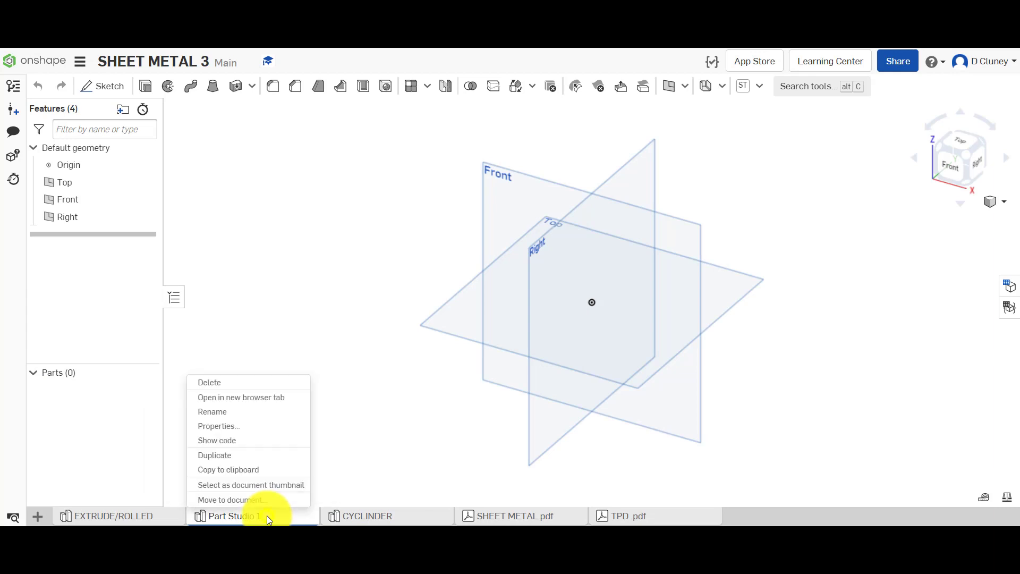
left_click(257, 412)
type("T")
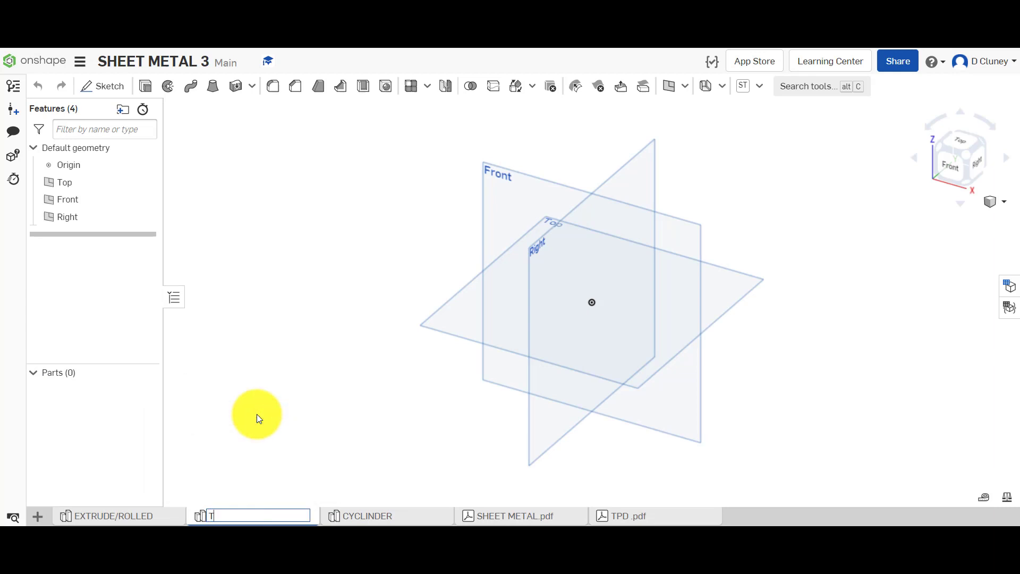
type("UTORIAL 1")
left_click(257, 414)
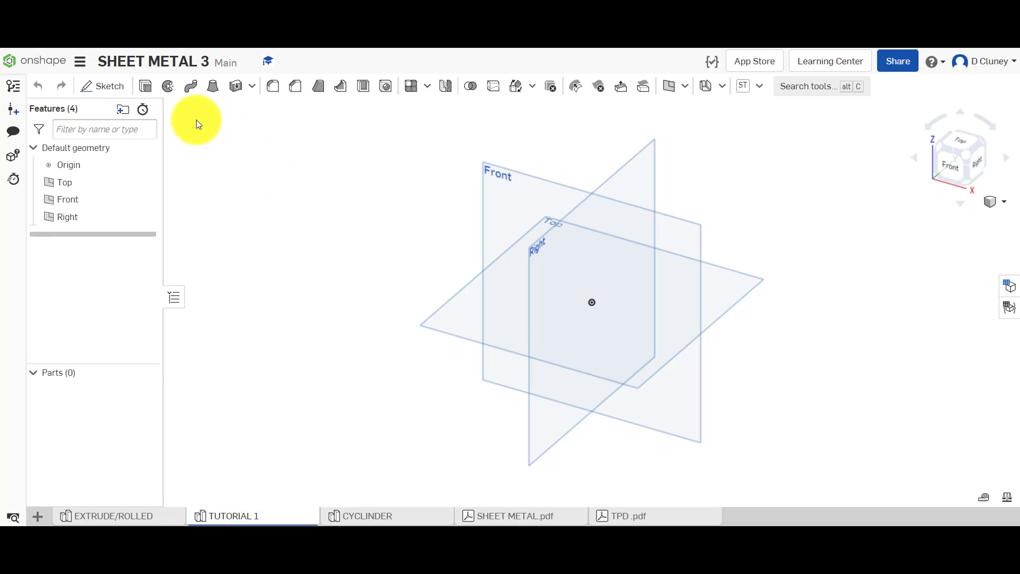
Step: Start a sketch on the Front plane and draw a 50 mm diameter circle centred on the origin
left_click(97, 86)
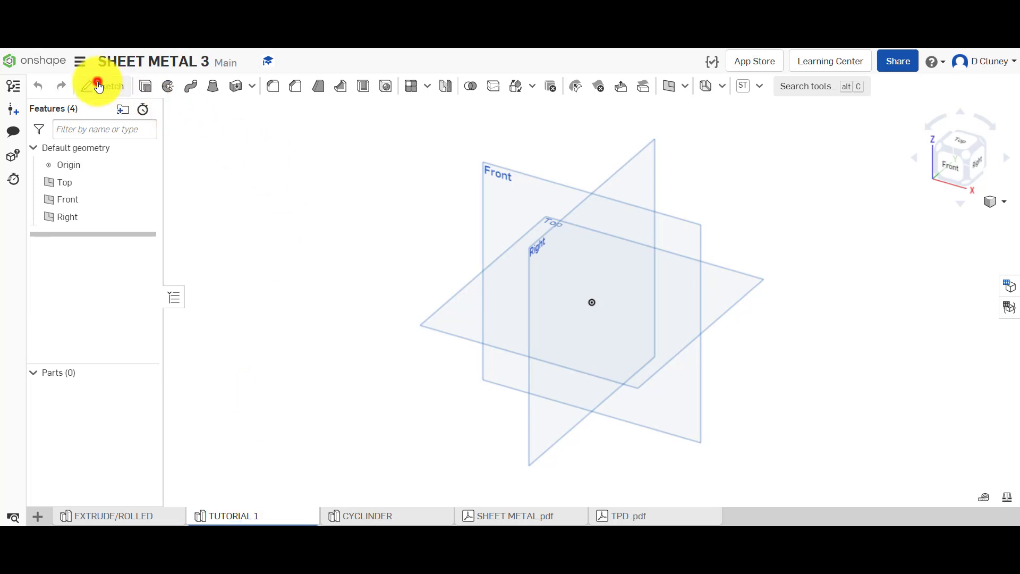
left_click(701, 232)
key("n")
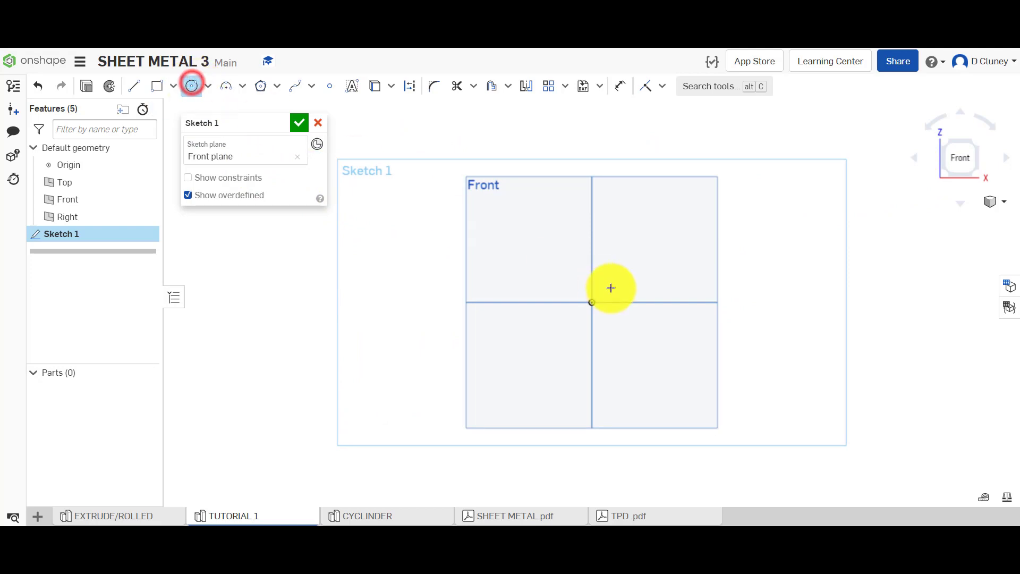
key("c")
left_click(593, 302)
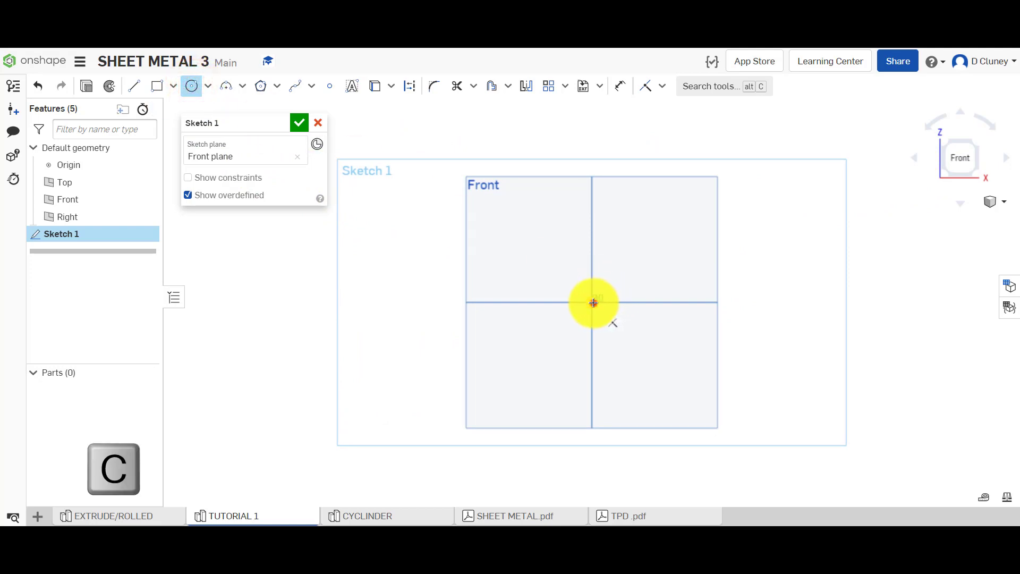
left_click(642, 358)
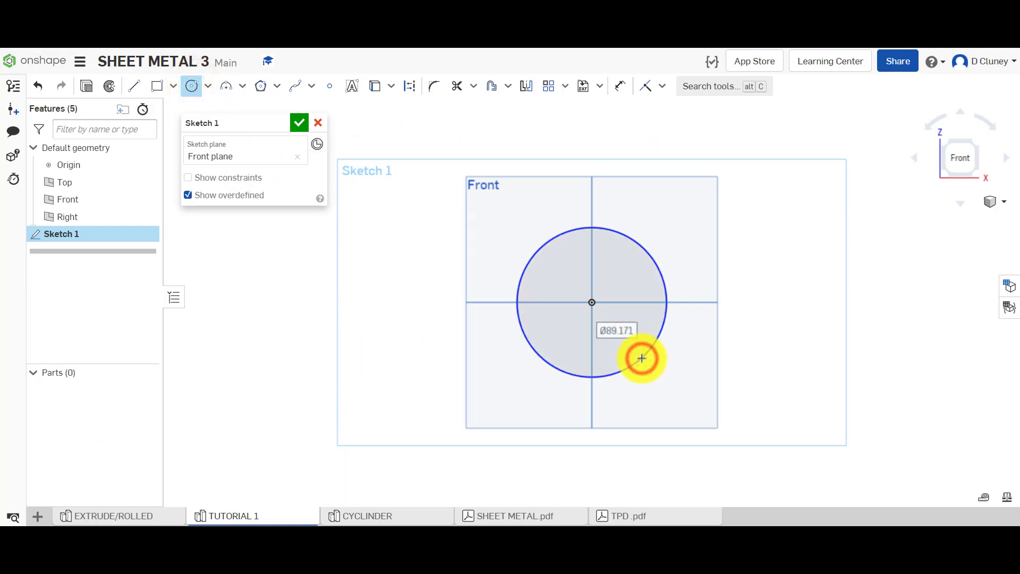
type("50")
key("Return")
scroll(633, 346, "up", 3)
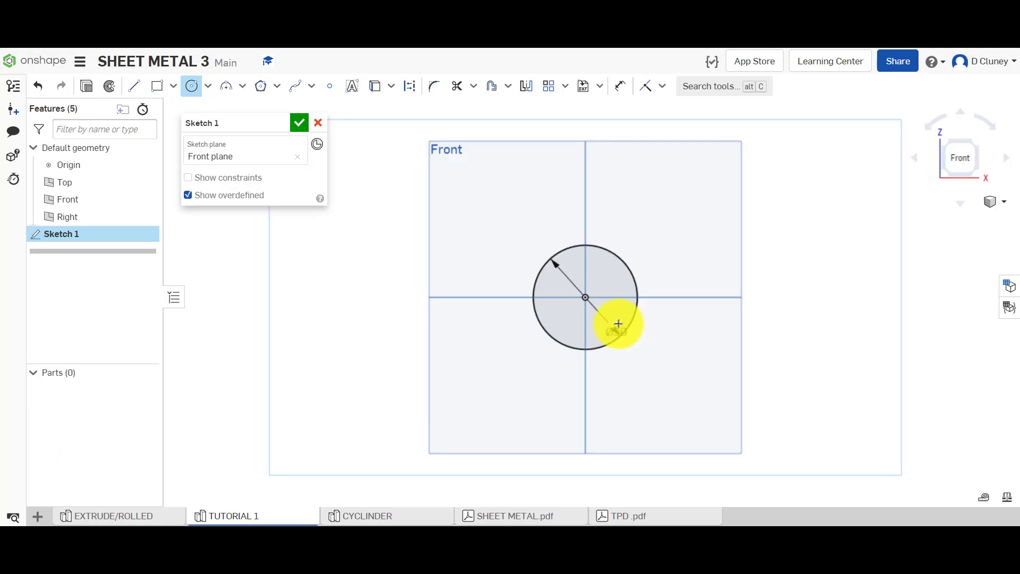
Step: Sketch a horizontal line about 204 mm long through the lower part of the circle, extending past both sides
key("l")
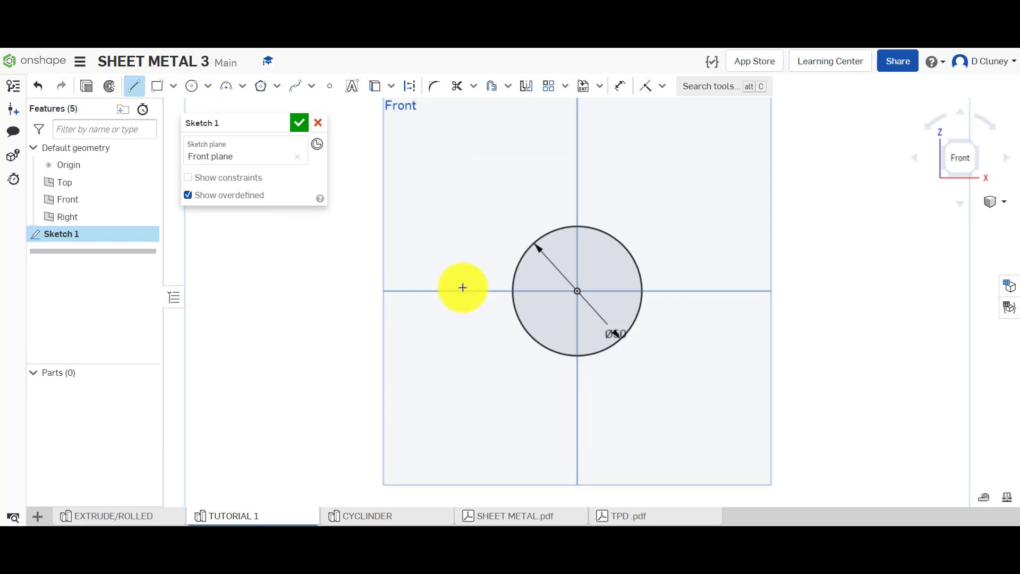
left_click(321, 334)
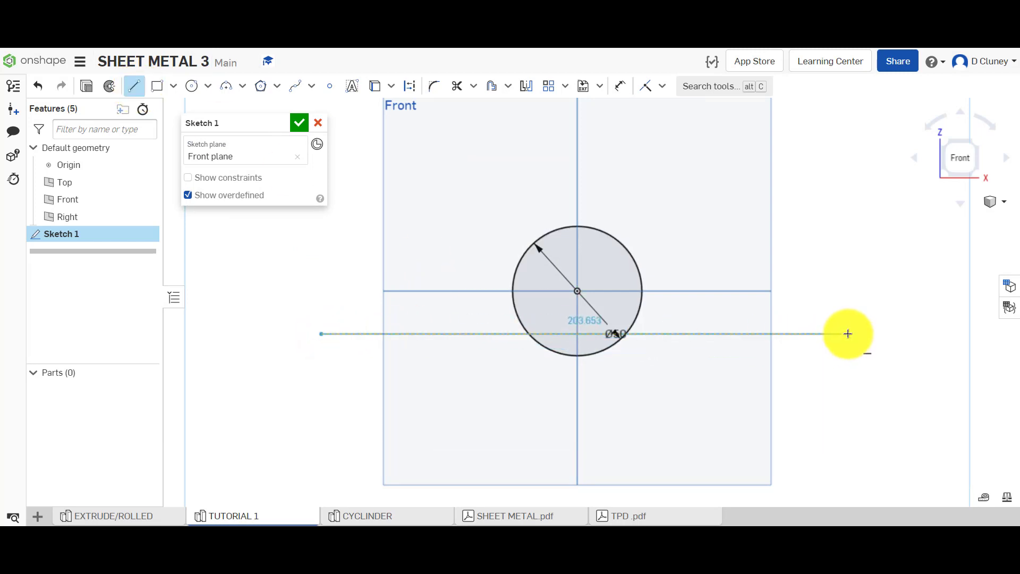
left_click(849, 334)
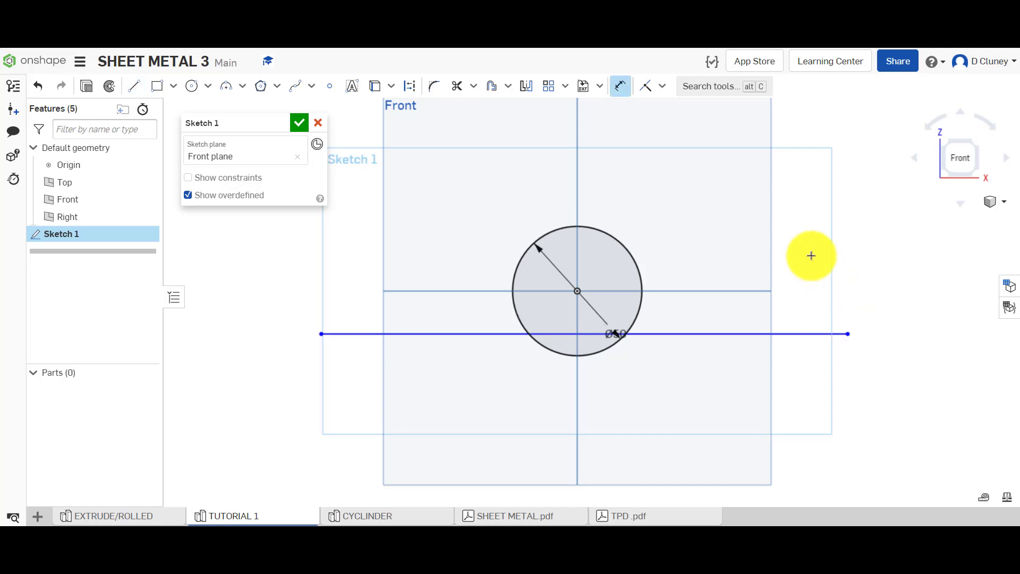
Step: Dimension the horizontal line 15 mm below the horizontal plane line through the circle's centre
key("d")
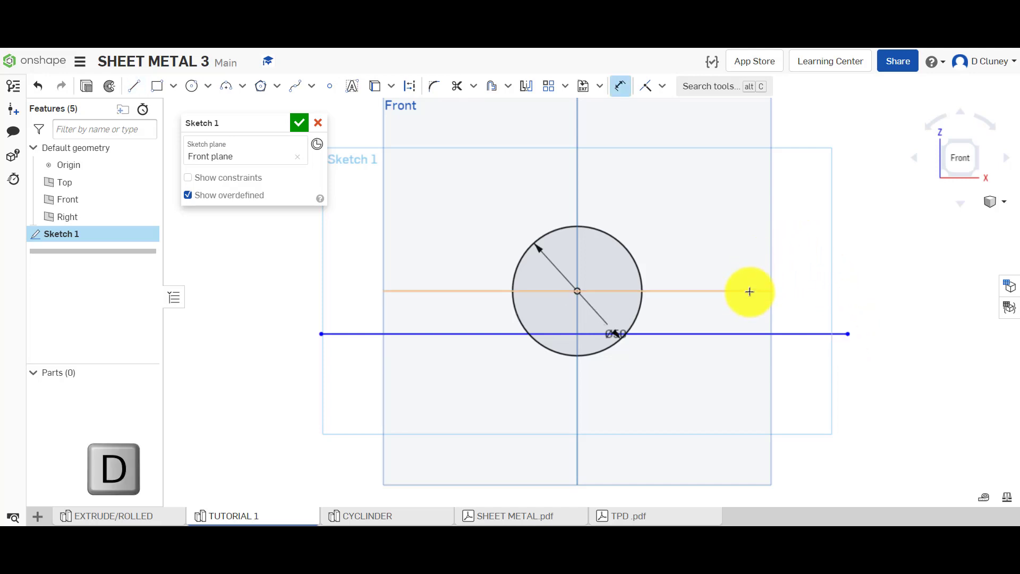
left_click(750, 292)
left_click(754, 335)
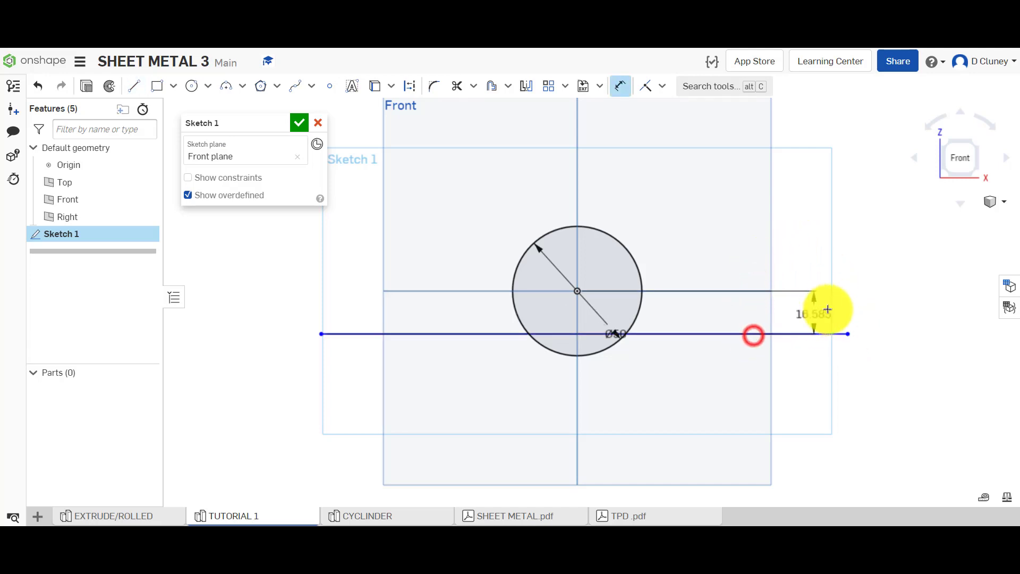
left_click(829, 308)
type("15")
key("Return")
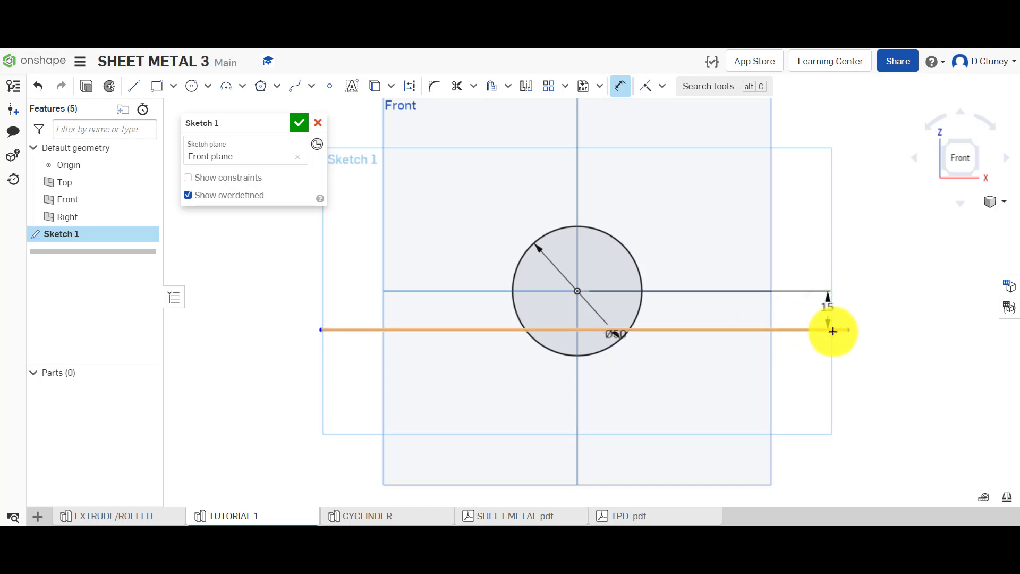
Step: Dimension the horizontal line's overall length to 150 mm
left_click(620, 95)
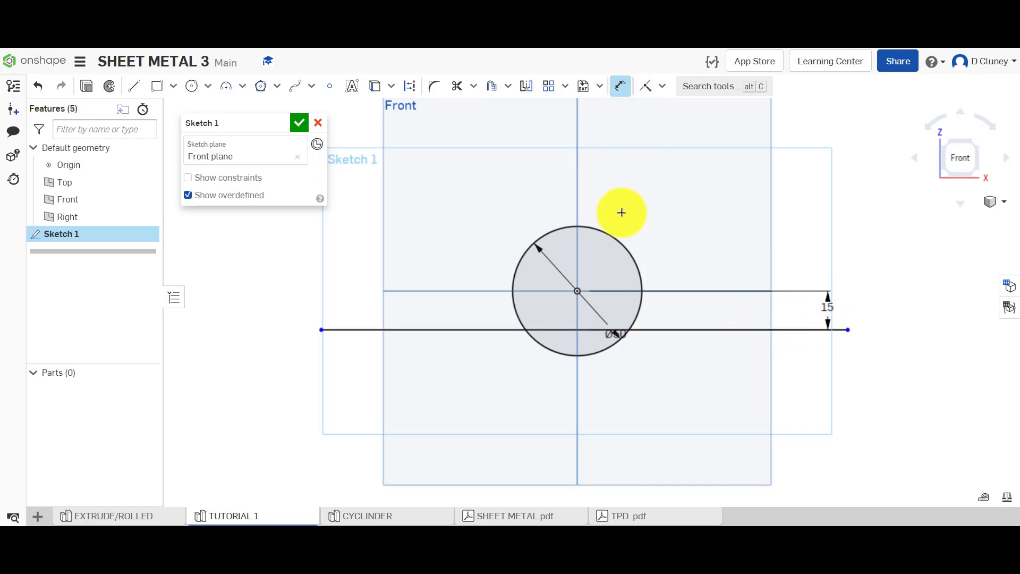
left_click(456, 327)
left_click(489, 417)
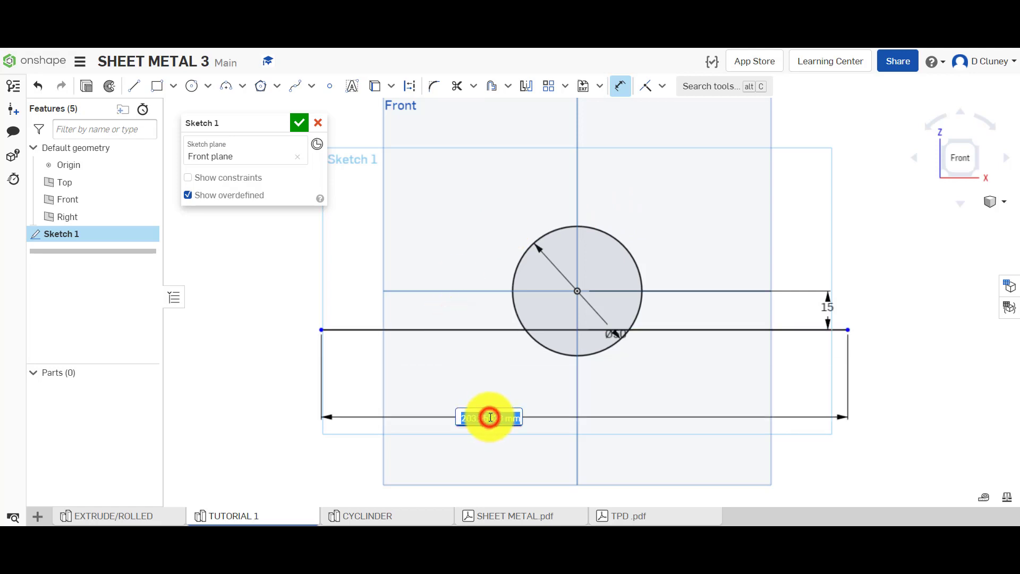
type("150")
key("Return")
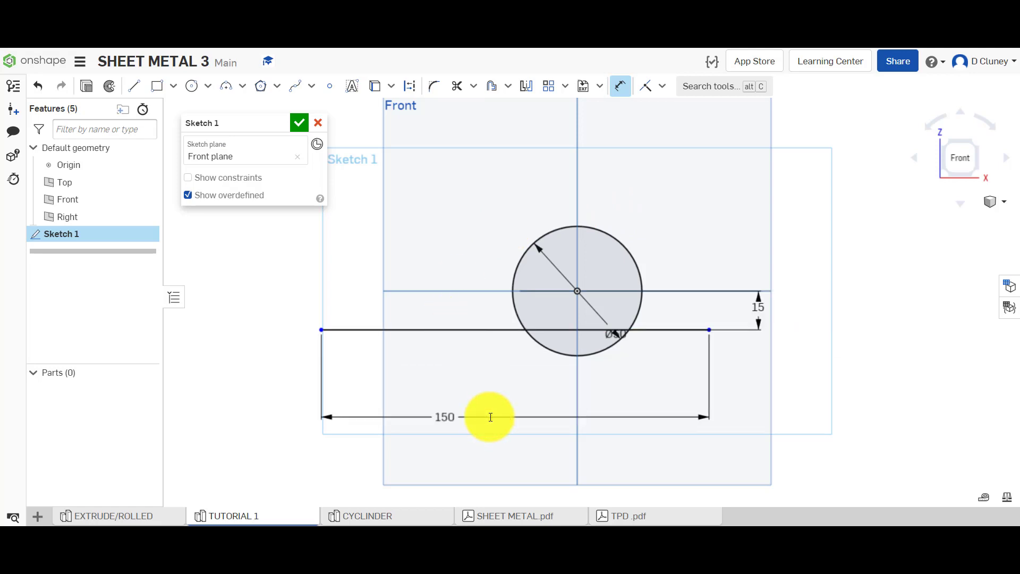
key("Escape")
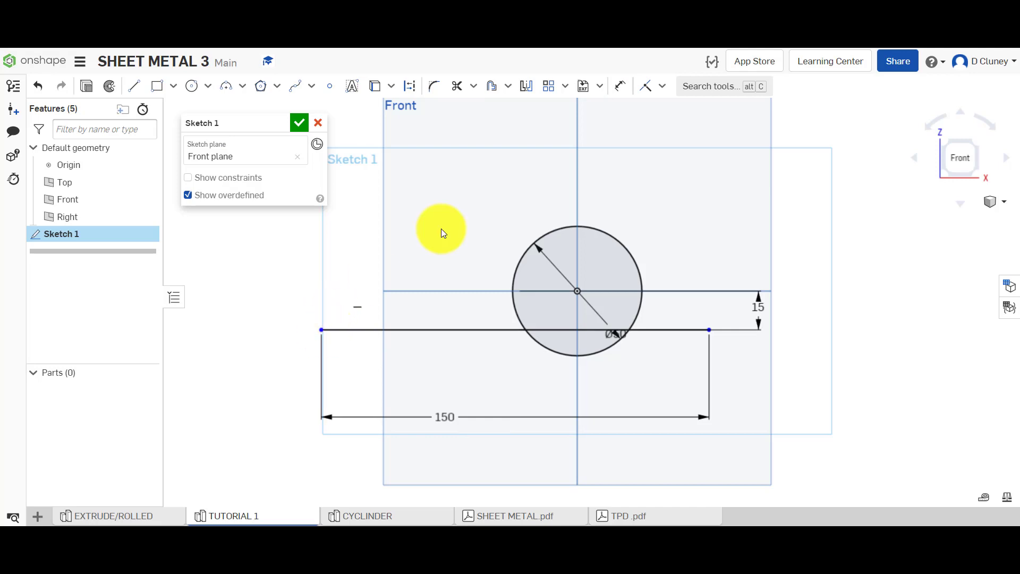
Step: Dimension the line's left endpoint 75 mm horizontally from the circle's centre
left_click(619, 86)
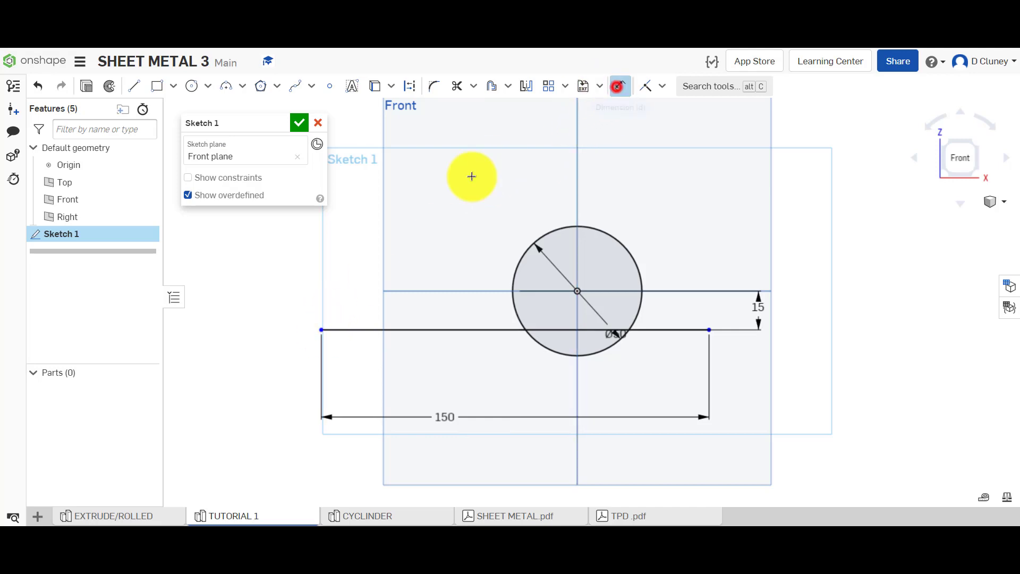
left_click(322, 330)
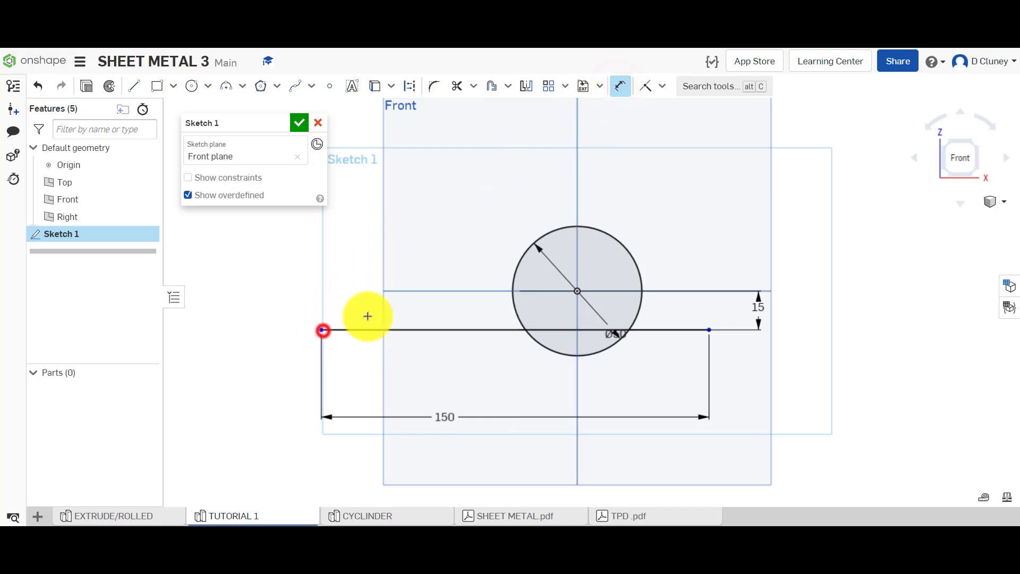
left_click(577, 291)
left_click(503, 201)
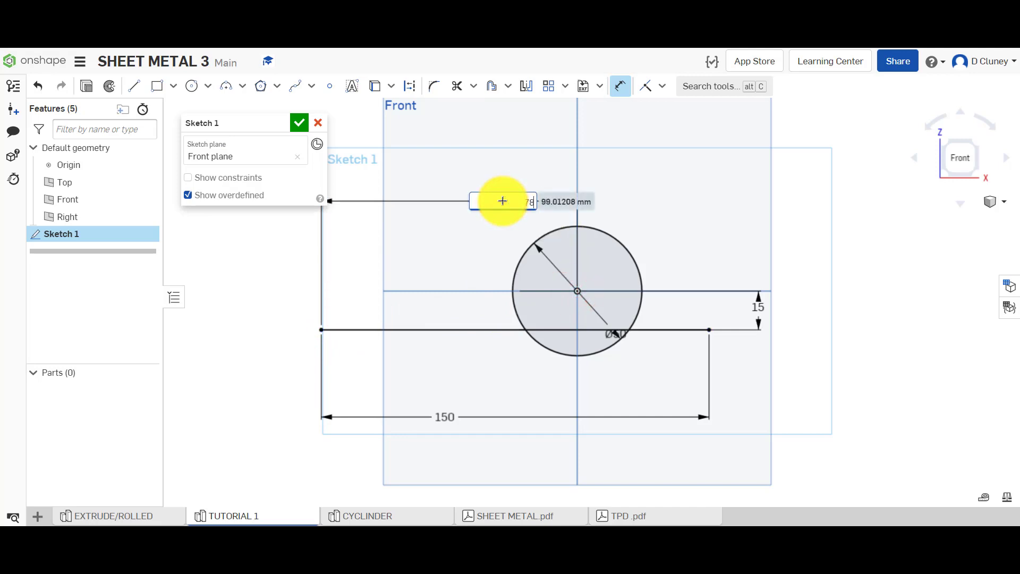
type("78")
key("Return")
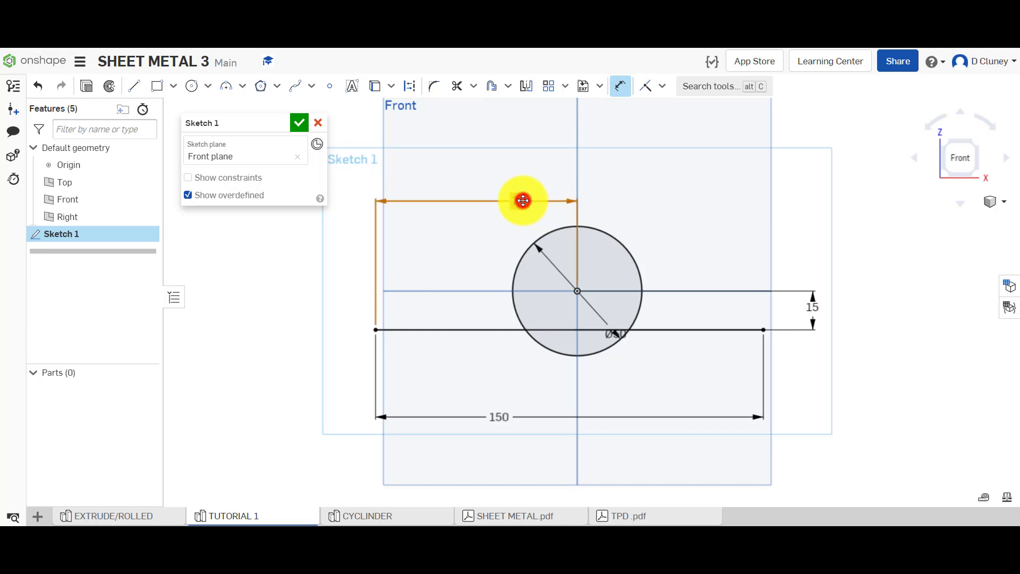
double_click(524, 200)
type("75")
key("Return")
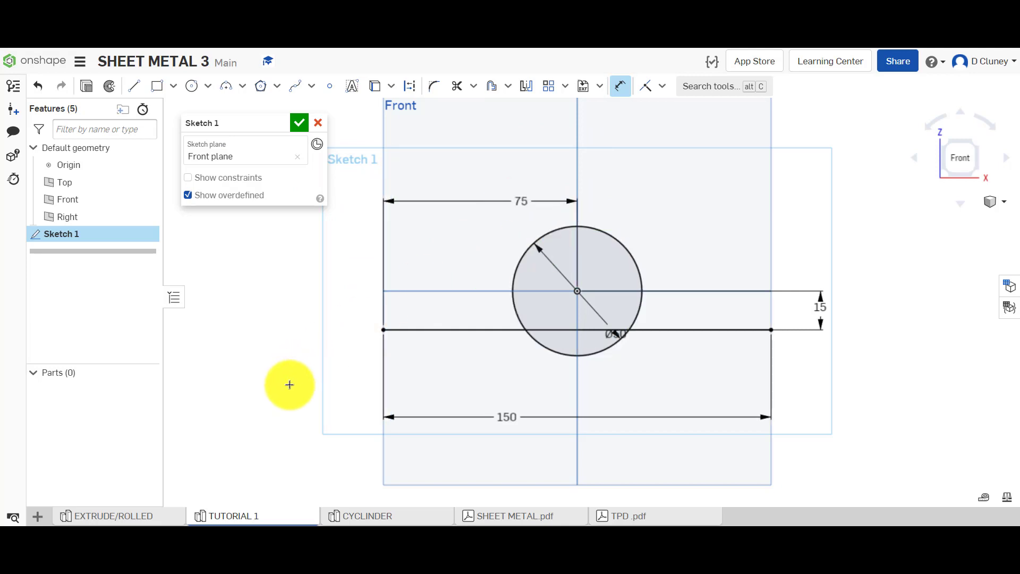
key("Escape")
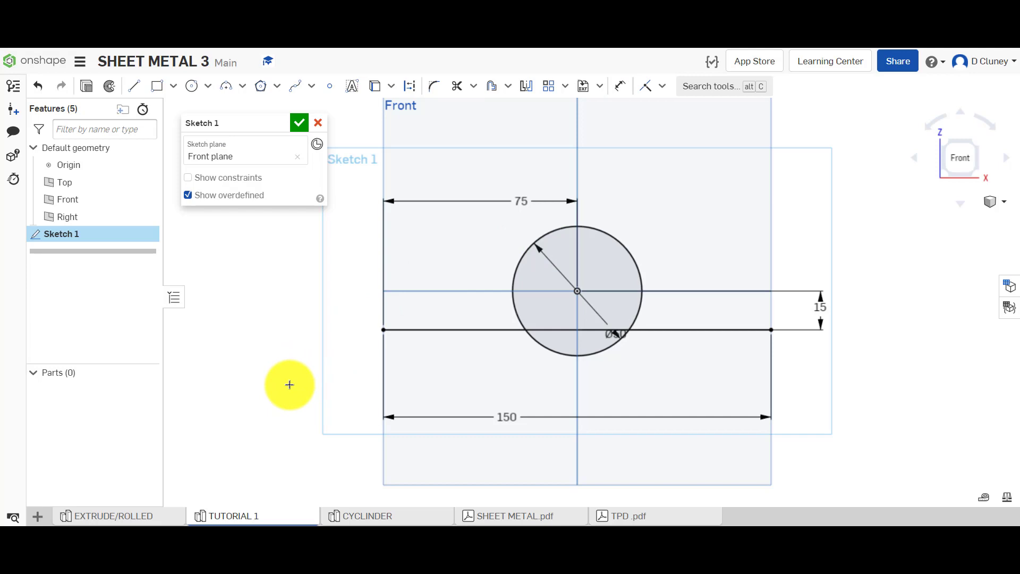
Step: Compare with the EXTRUDE/ROLLED profile and trim the circle's lower arc and the line segment inside the circle in the TUTORIAL 1 sketch
left_click(166, 513)
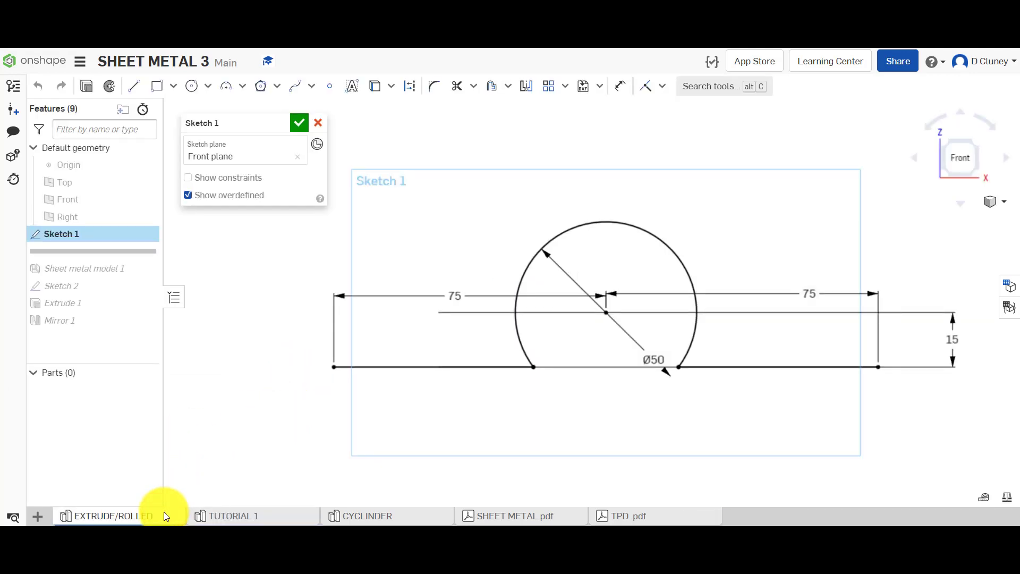
left_click(225, 515)
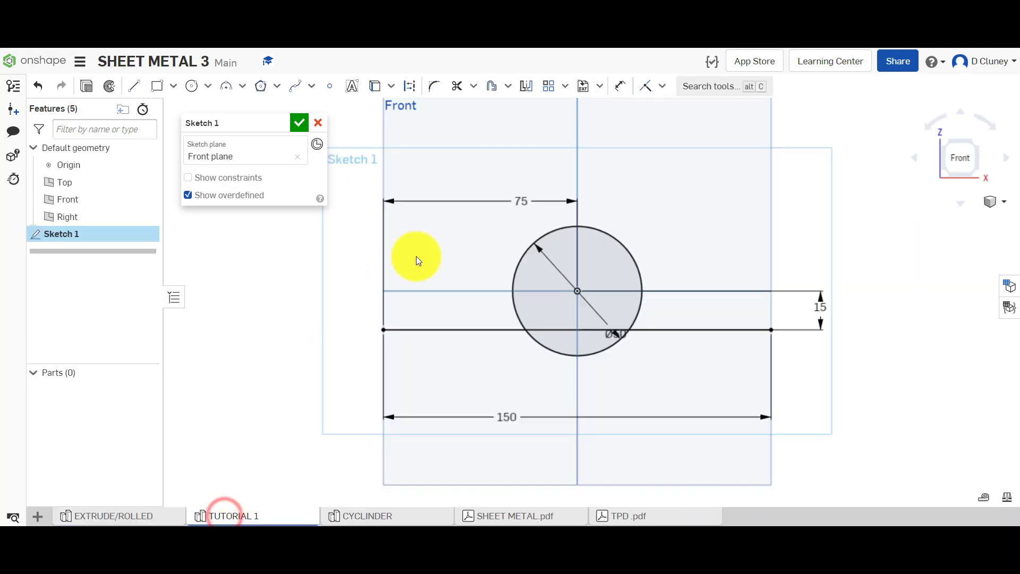
left_click(457, 86)
left_click(602, 347)
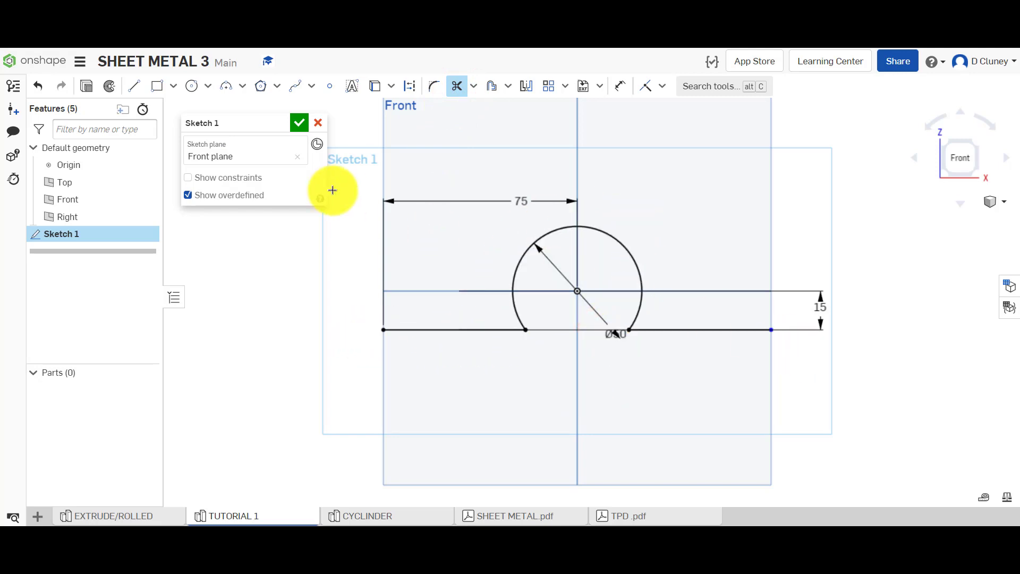
Step: Rename the sketch as PROFILE and finish it
left_click(247, 123)
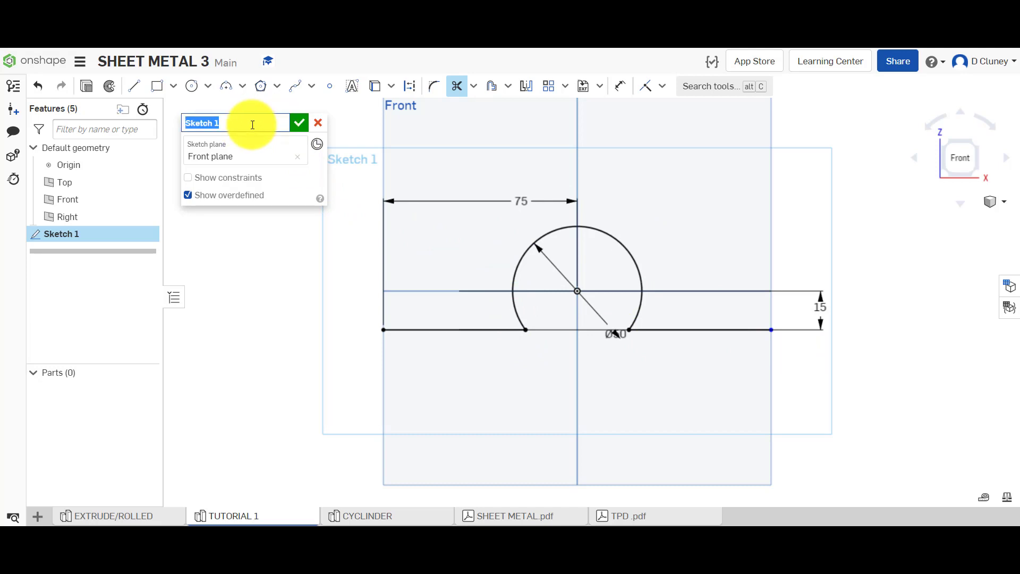
type("PROFILE")
left_click(299, 123)
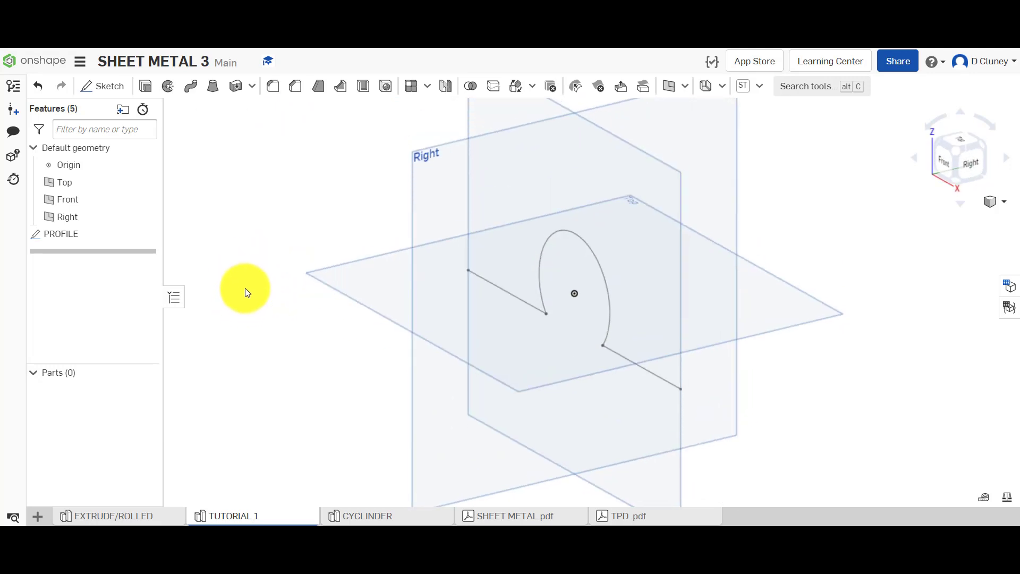
Step: In the EXTRUDE/ROLLED studio, close Sketch 1 and roll the feature history forward past Sheet metal model 1 to view the reference bracket
left_click(154, 512)
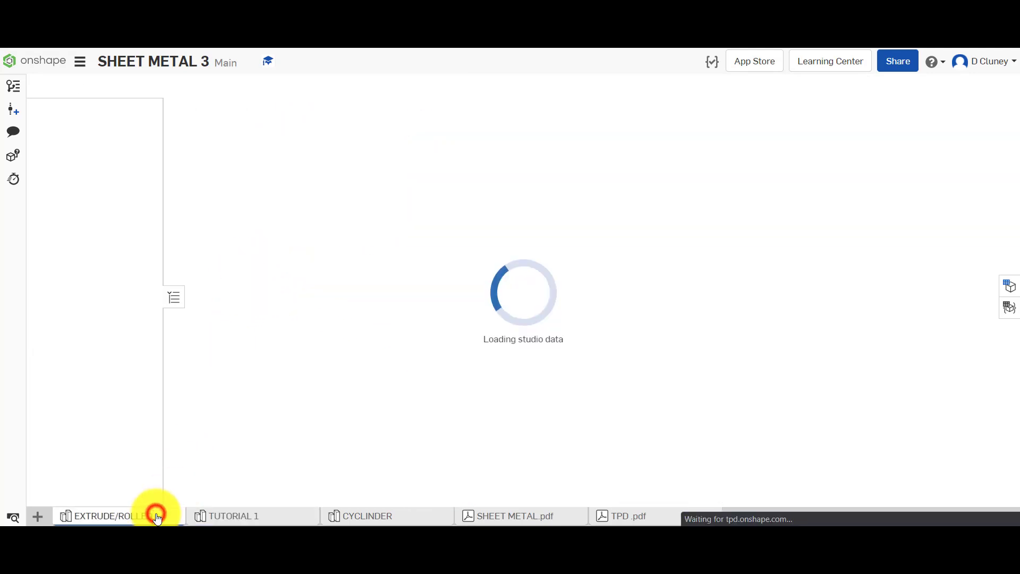
left_click(304, 123)
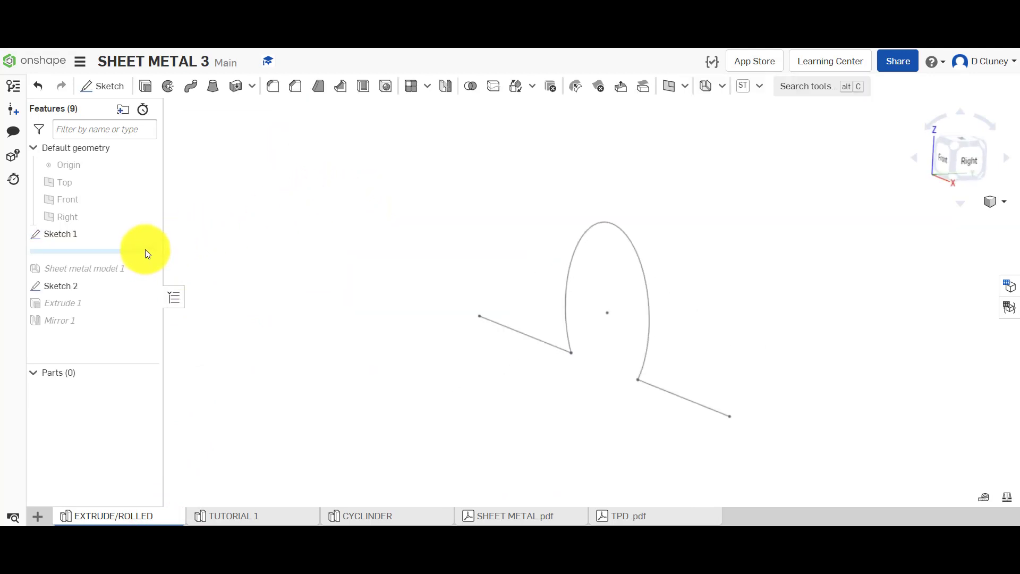
left_click_drag(145, 250, 146, 281)
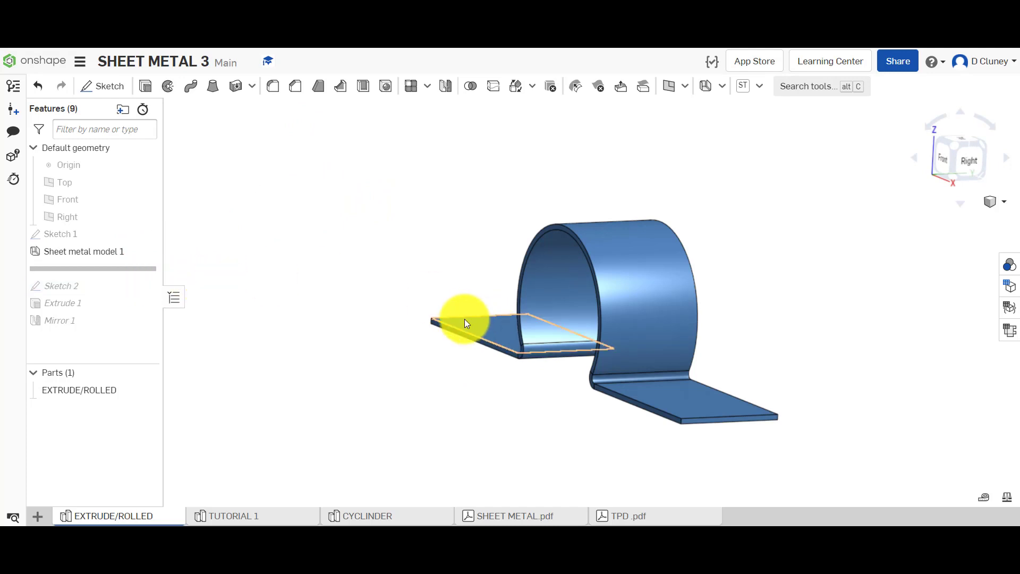
right_click_drag(329, 348, 342, 289)
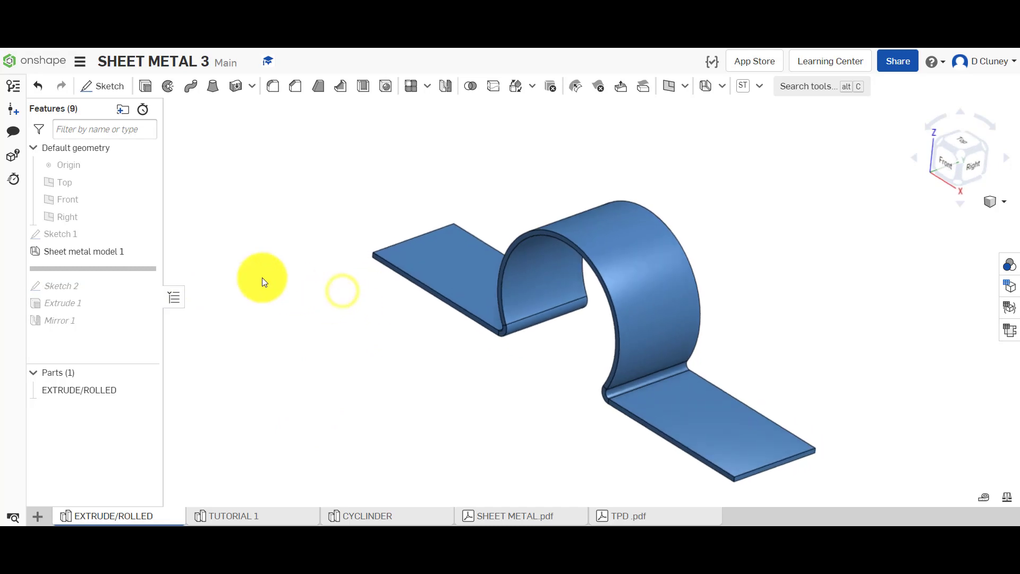
Step: Open Sheet metal model 1 to examine its extrude settings, try a depth of 63.6 mm and undo that change
right_click(131, 249)
left_click(166, 271)
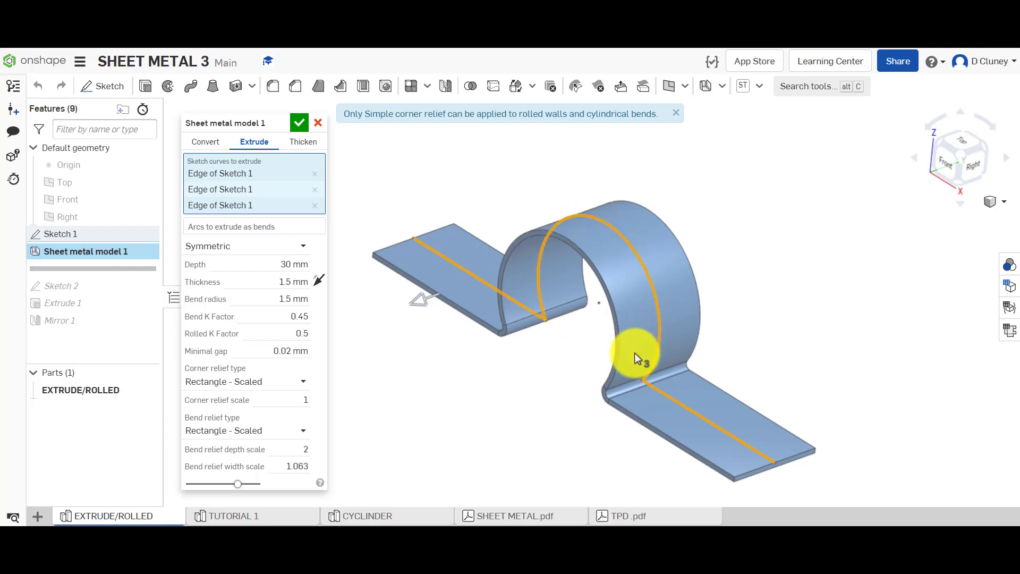
left_click(293, 266)
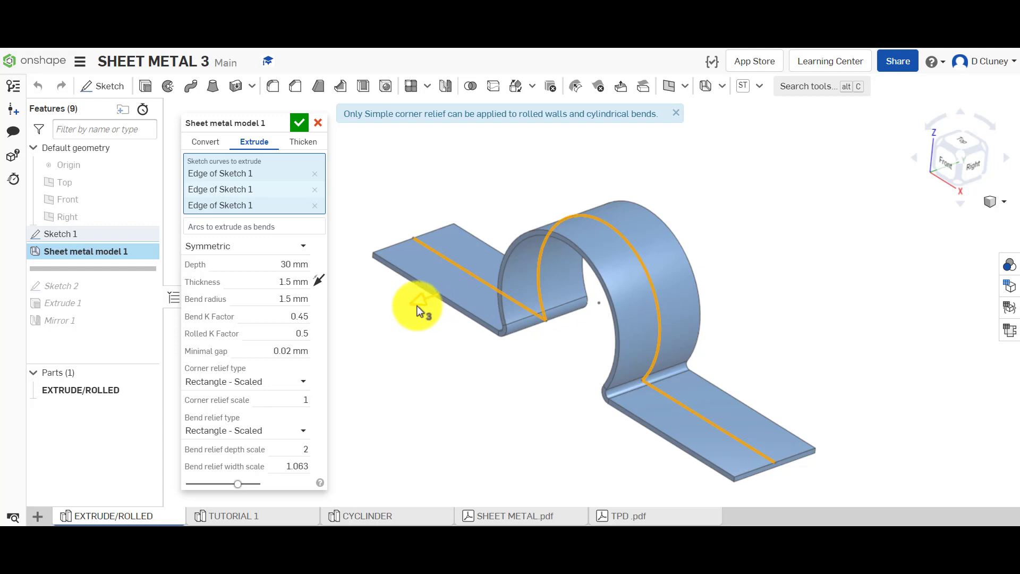
left_click_drag(400, 317, 376, 319)
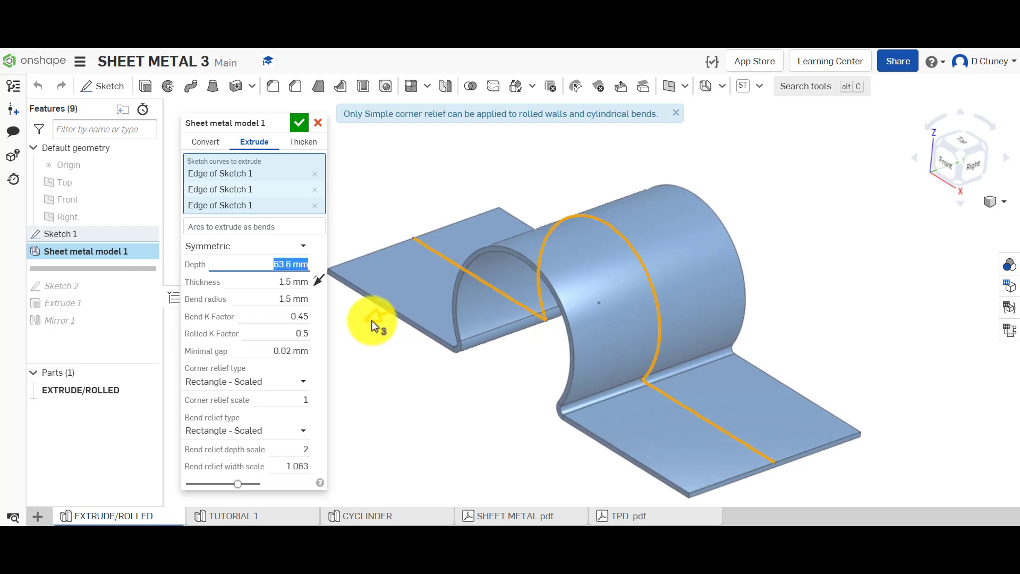
key("ctrl+z")
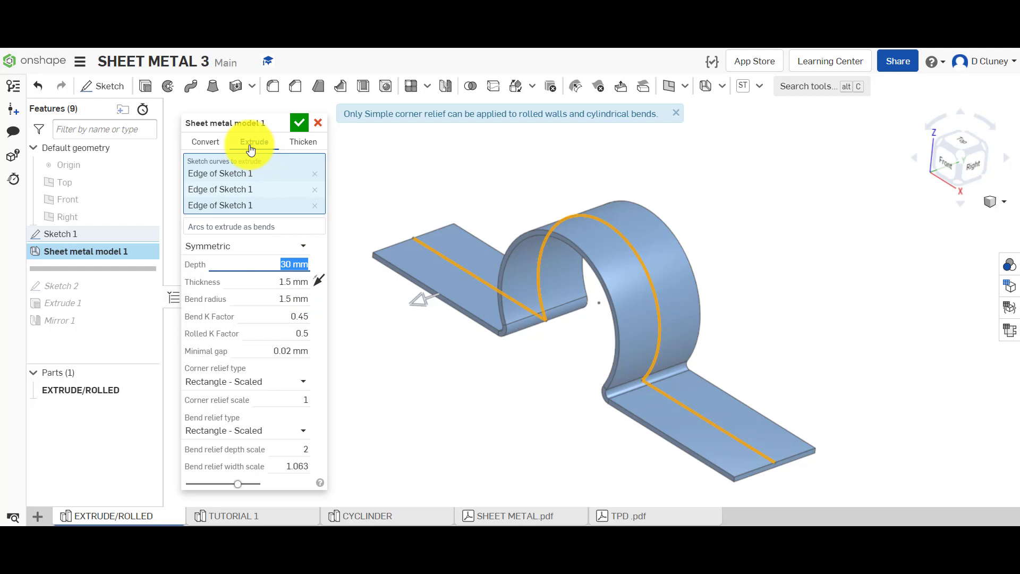
Step: In the TUTORIAL 1 studio, start an extruded sheet metal model from the PROFILE sketch's two straight lines and its arc
left_click(269, 515)
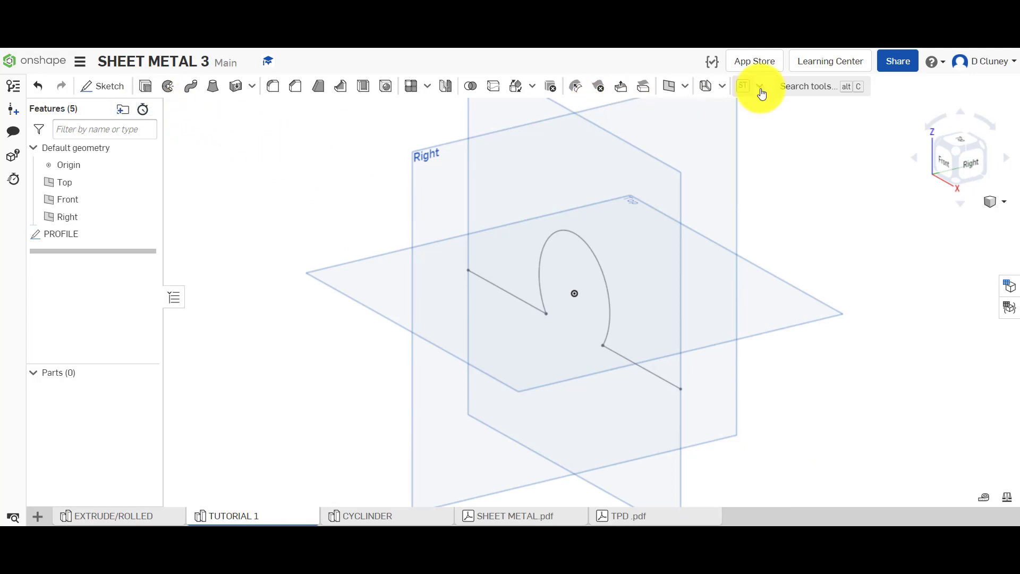
left_click(722, 87)
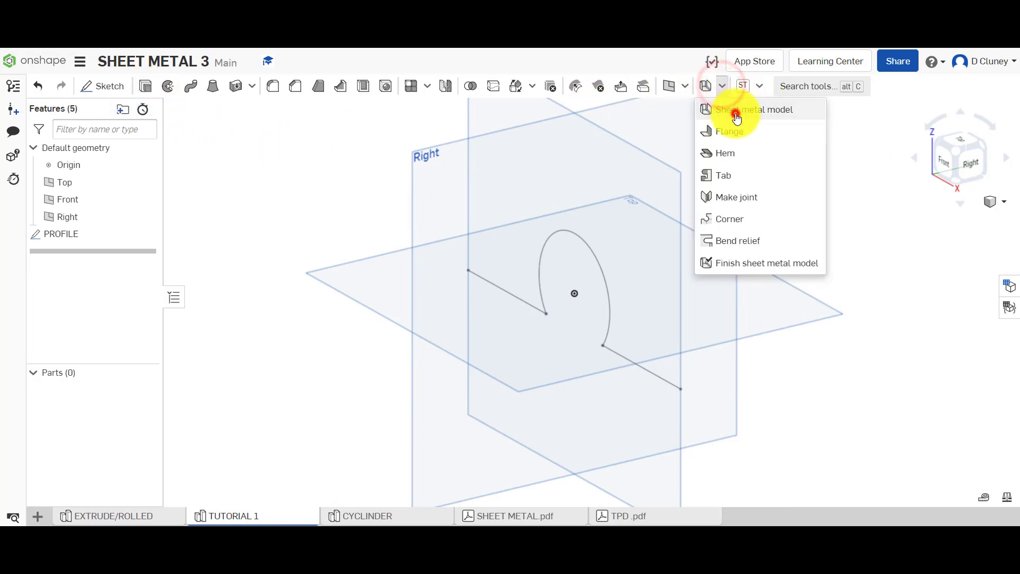
left_click(735, 111)
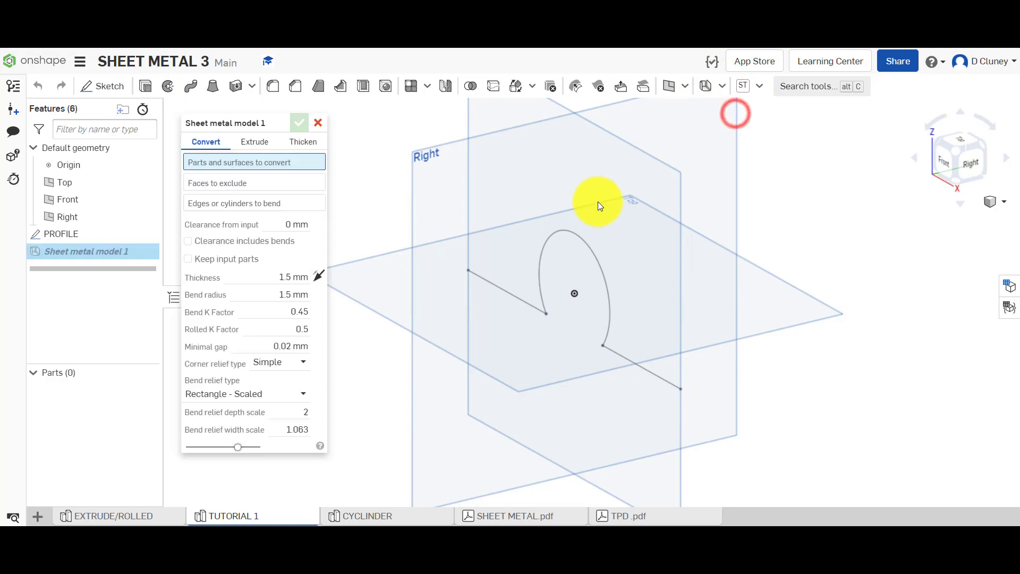
left_click(260, 145)
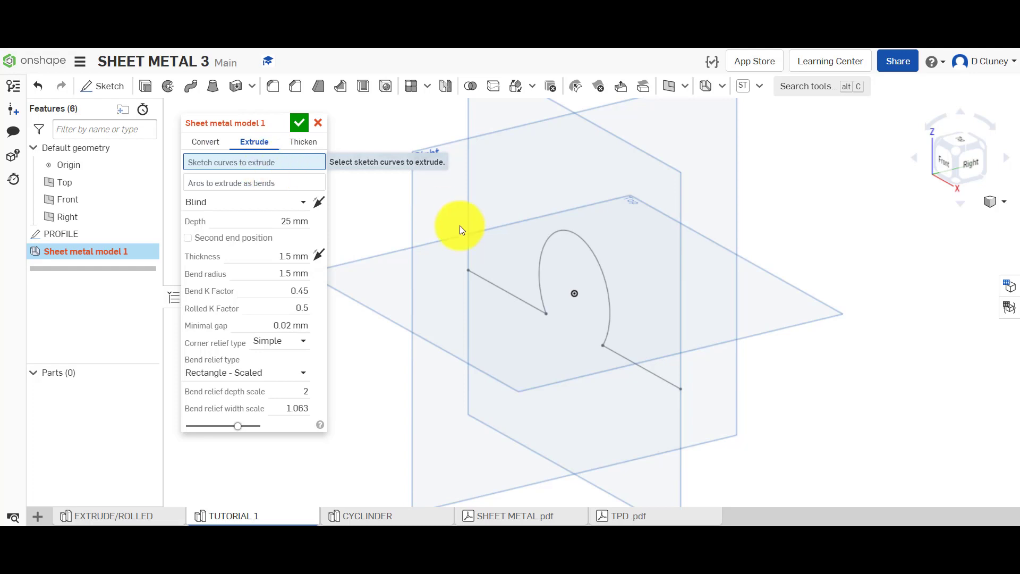
left_click(511, 294)
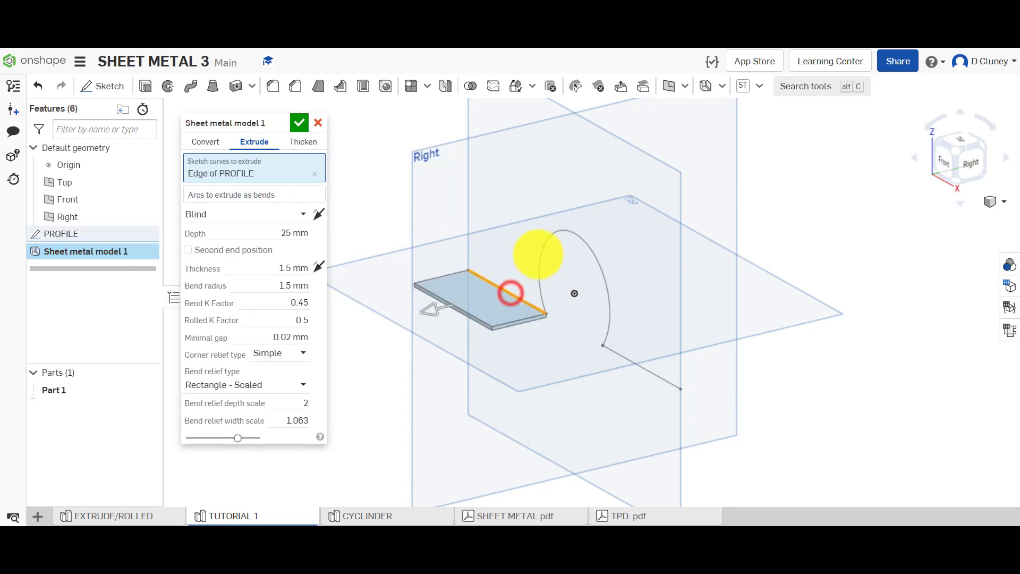
left_click(542, 250)
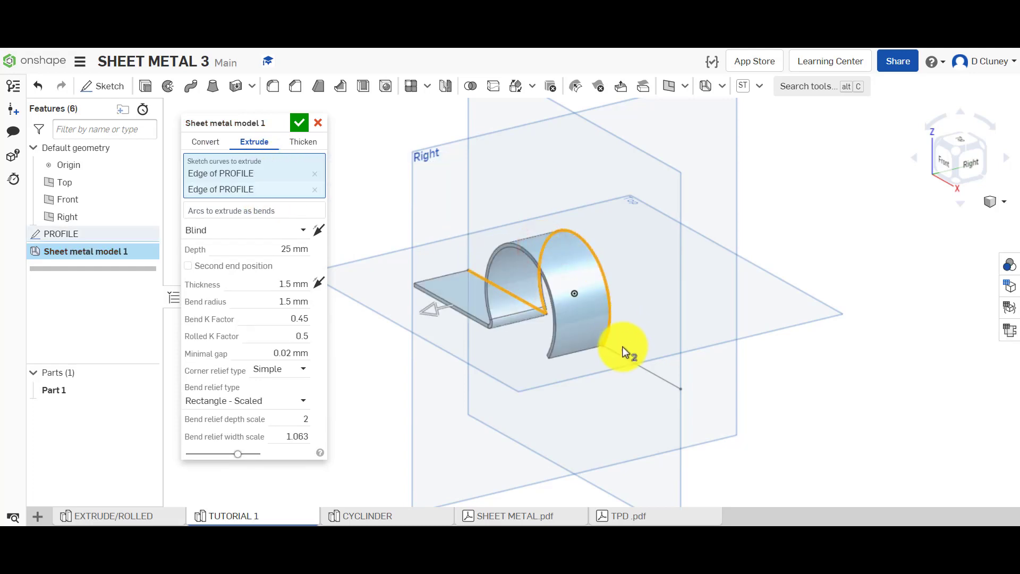
left_click(631, 363)
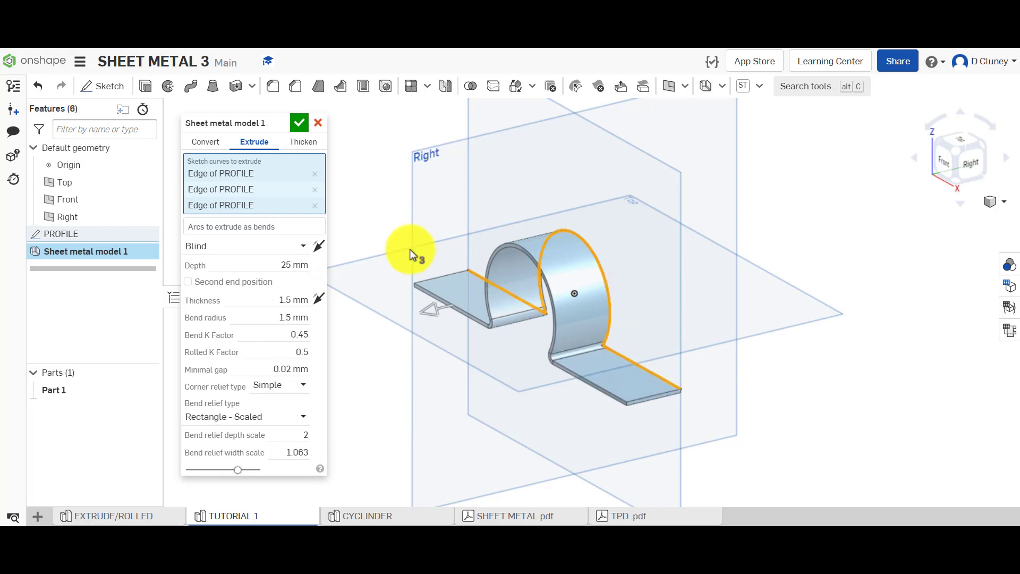
Step: Try reversing the direction of the blind sheet metal extrusion
left_click(281, 251)
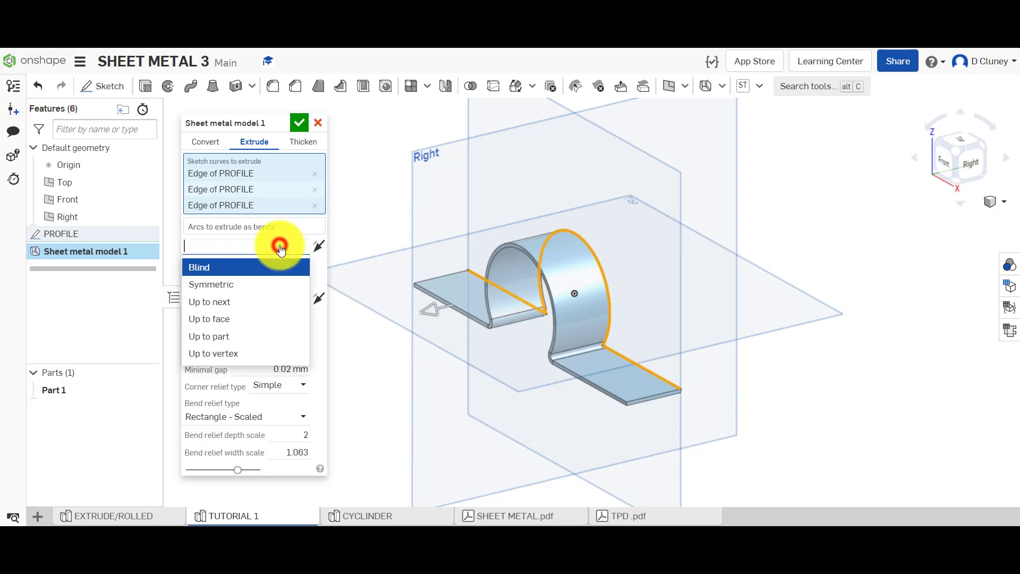
left_click(323, 248)
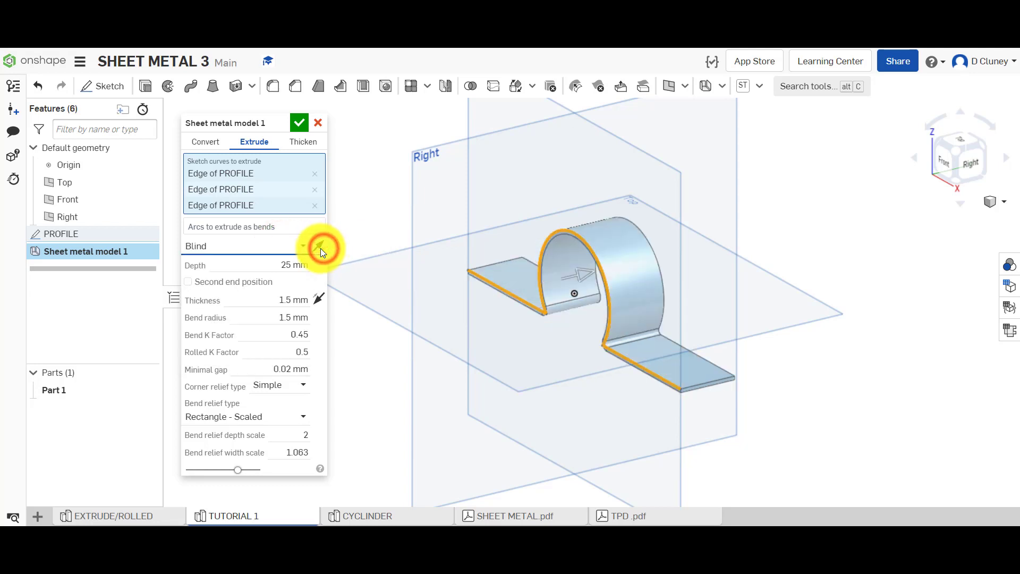
left_click(321, 248)
left_click(318, 247)
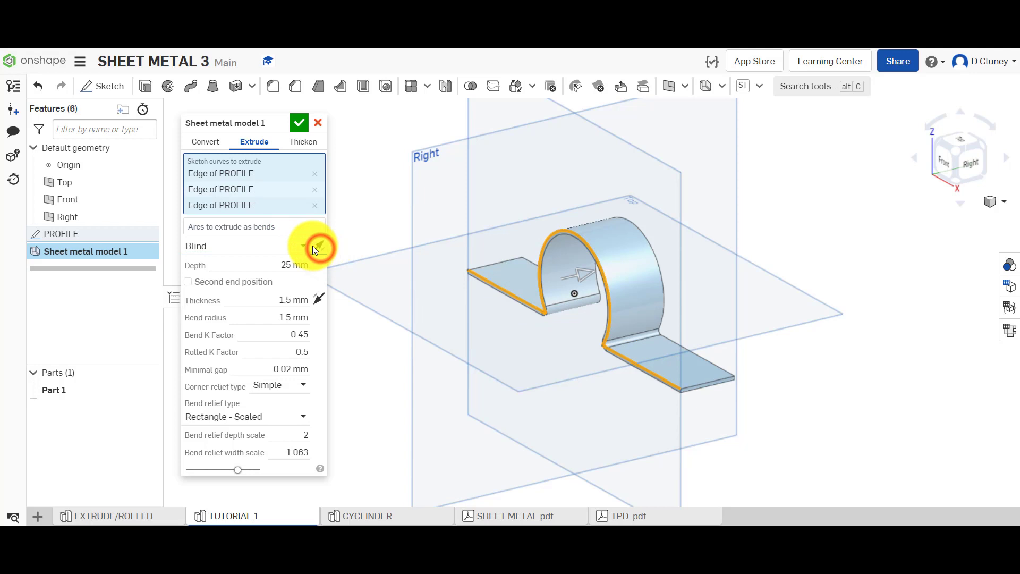
Step: Make the sheet metal extrusion symmetric with a depth of 30 mm
left_click(278, 246)
left_click(273, 282)
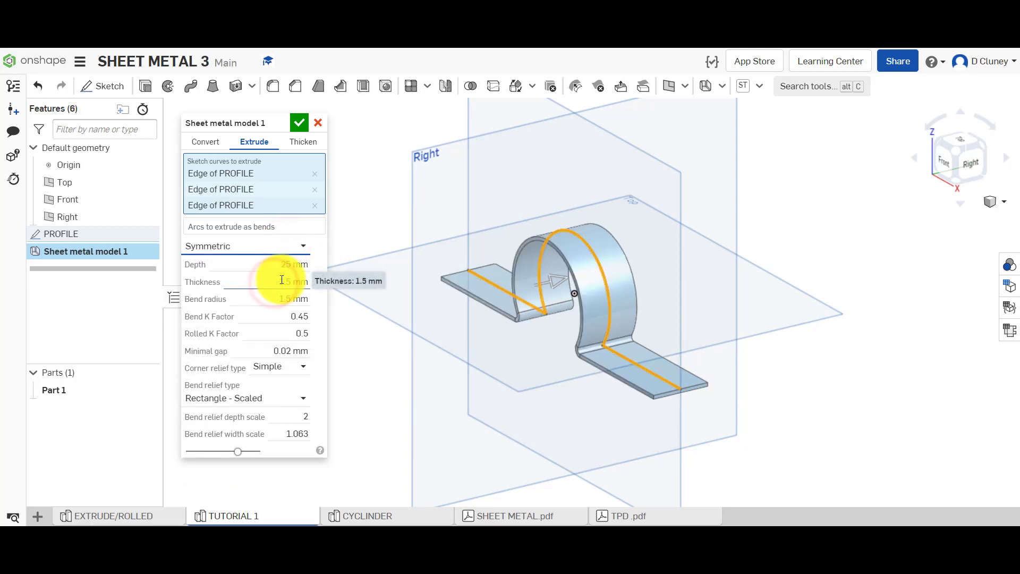
left_click(284, 264)
type("30")
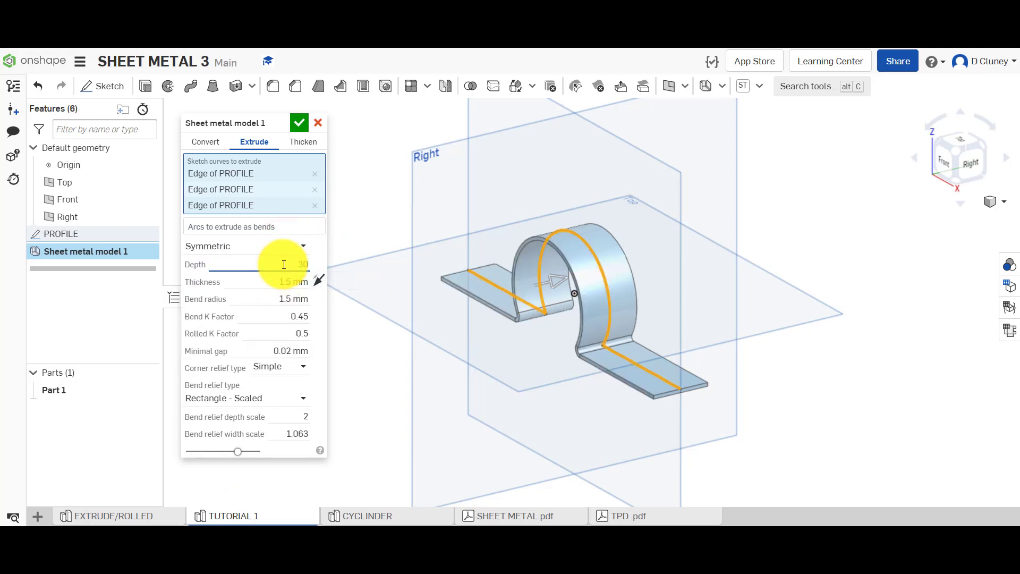
key("Return")
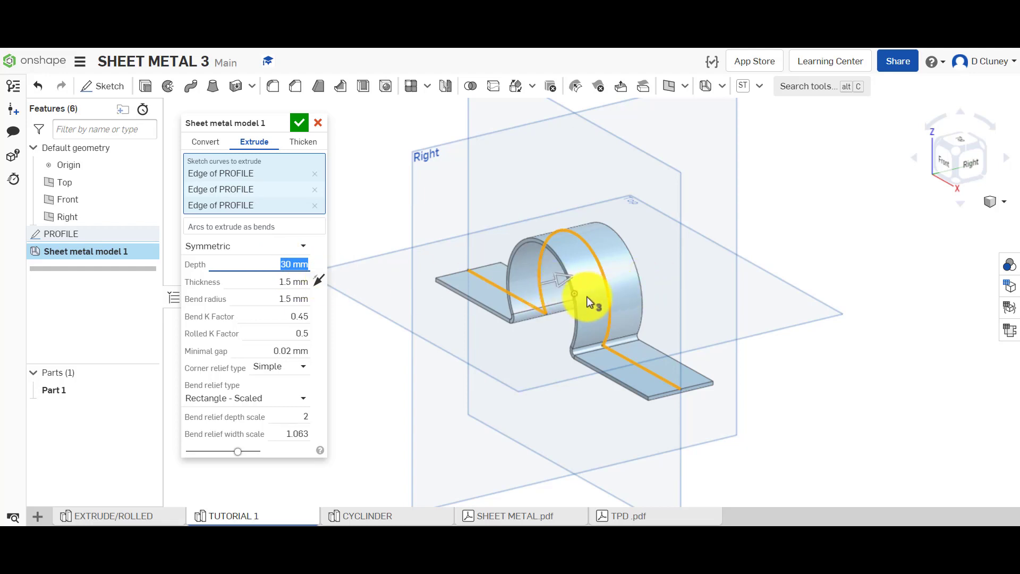
Step: Try a sheet thickness of 5 mm and set it back to 1.5 mm
left_click(292, 285)
type("5")
key("Return")
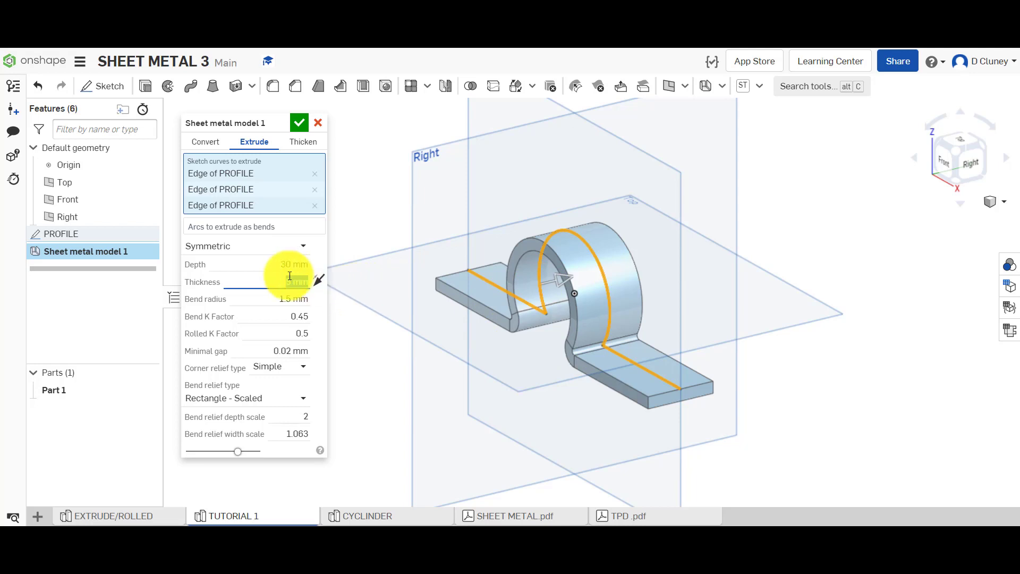
type("1")
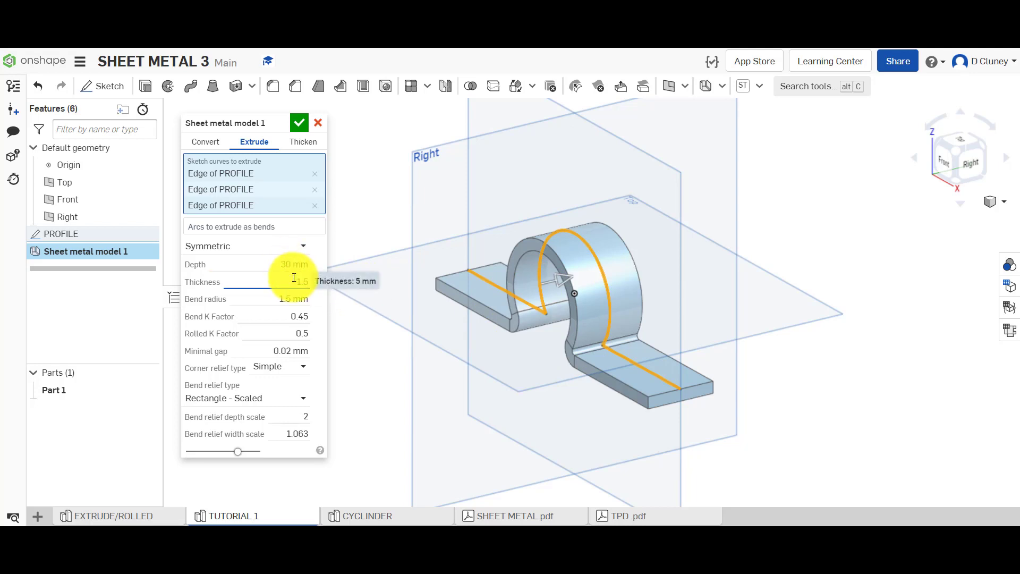
type(".5")
key("Return")
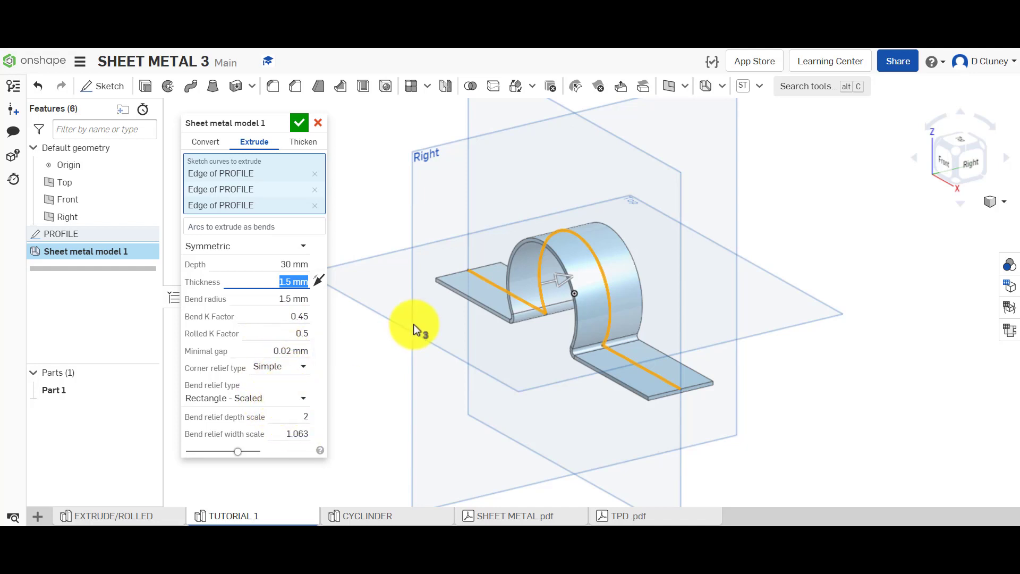
Step: Rename the sheet metal feature as "EXTRUDE- SHEET" and accept it
left_click(282, 123)
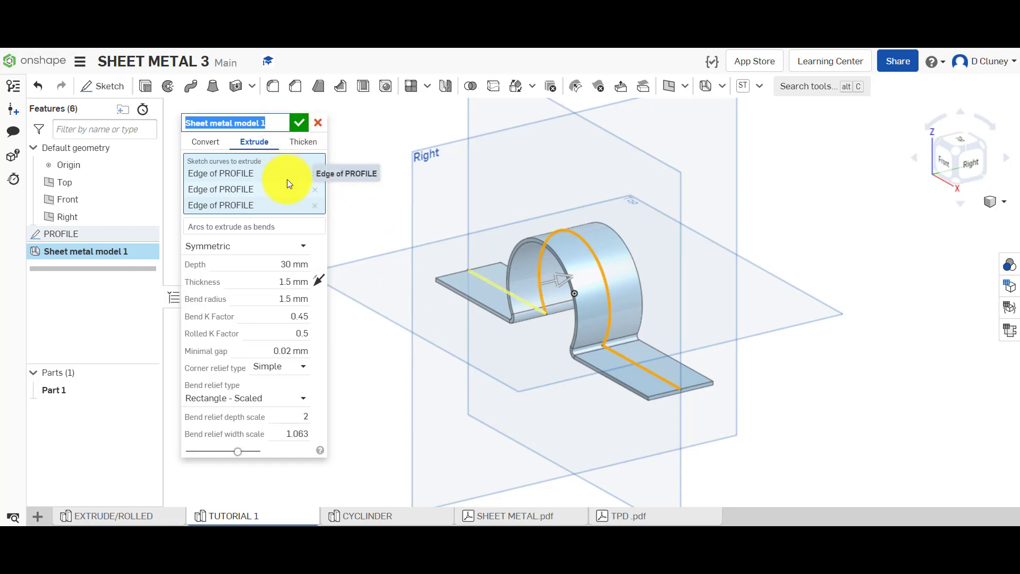
type("EXTRUDE")
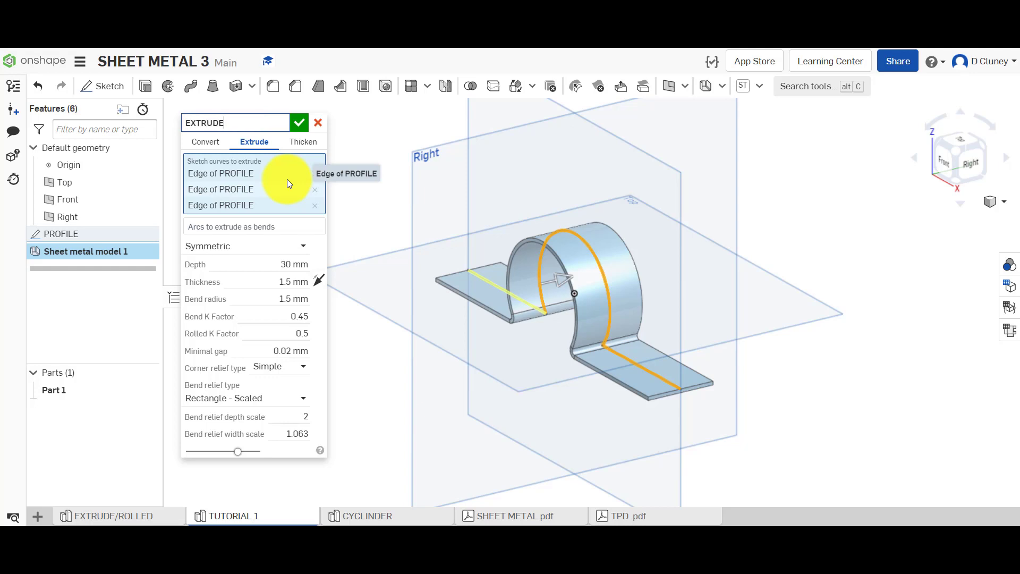
type("- SHEET")
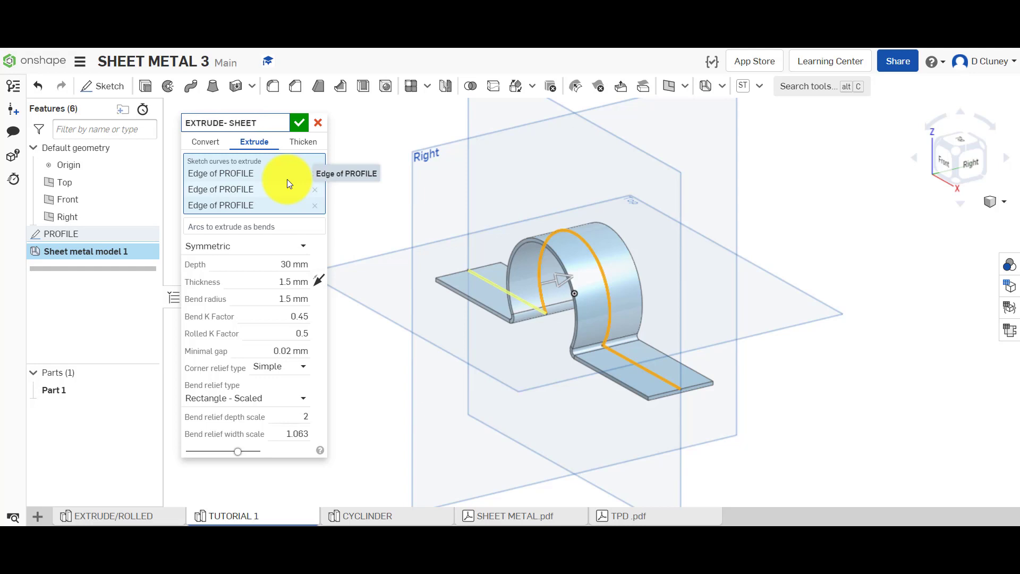
left_click(303, 120)
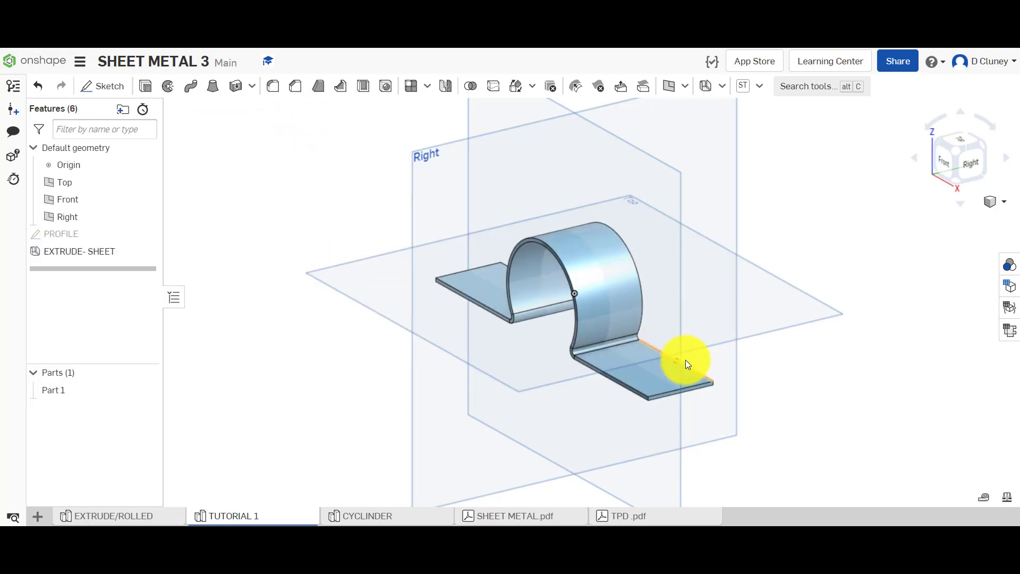
Step: Show the sheet metal table and flat pattern to examine the bracket's bends
scroll(698, 310, "up", 3)
scroll(698, 310, "down", 1)
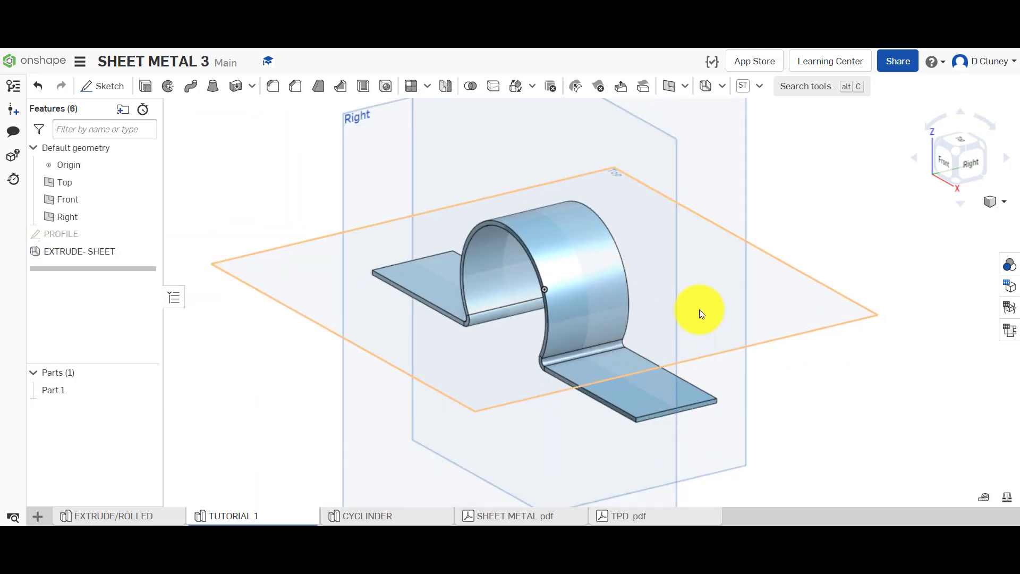
left_click(1010, 329)
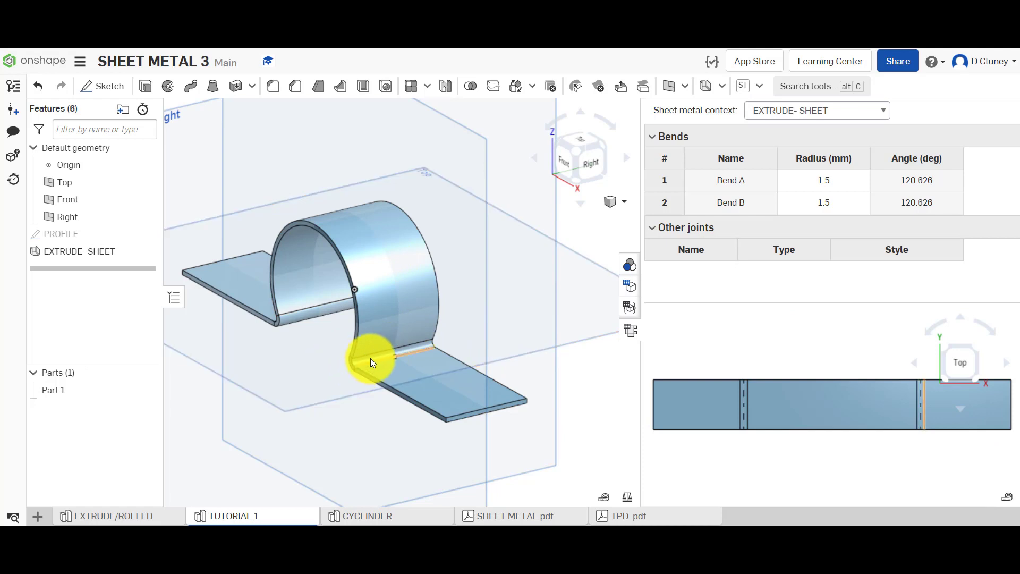
Step: Close the flat pattern view, return to the EXTRUDE/ROLLED part studio, and roll its feature list forward to just after Sketch 2
left_click(629, 333)
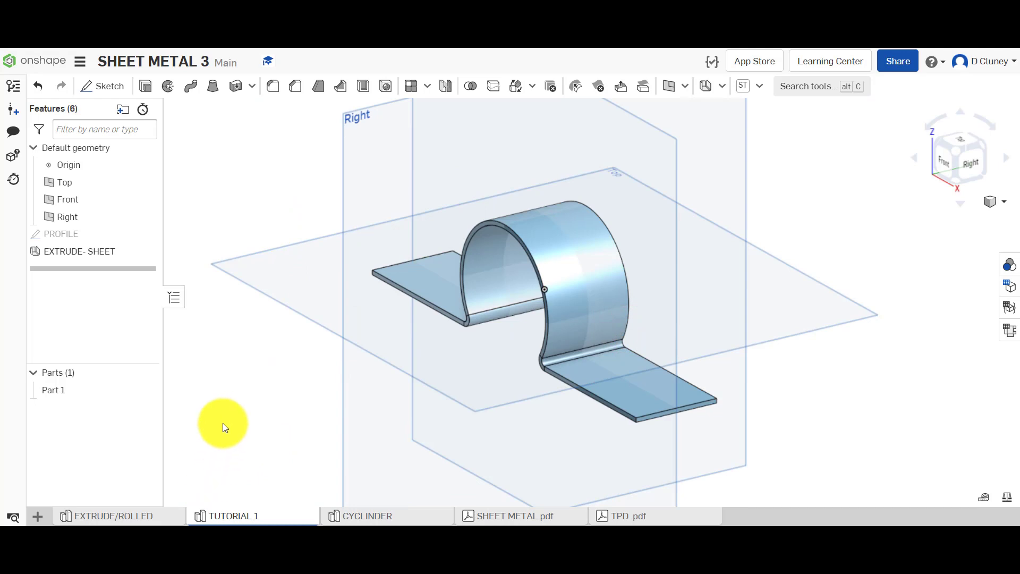
left_click(150, 515)
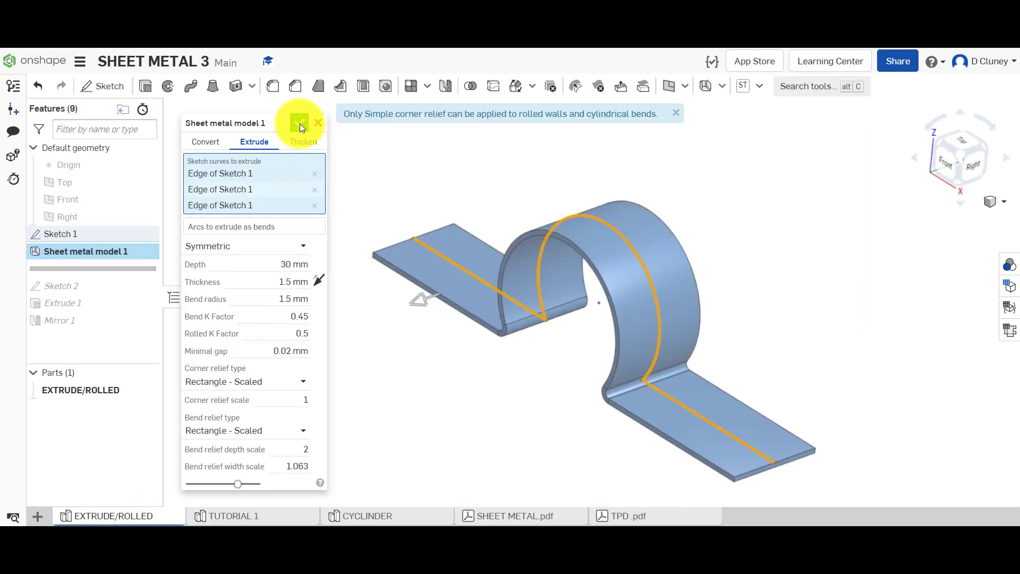
left_click(299, 123)
left_click_drag(135, 272, 138, 302)
Step: Open Sketch 2 of the reference part for editing and examine the slot's dimensions in the top view
right_click(63, 274)
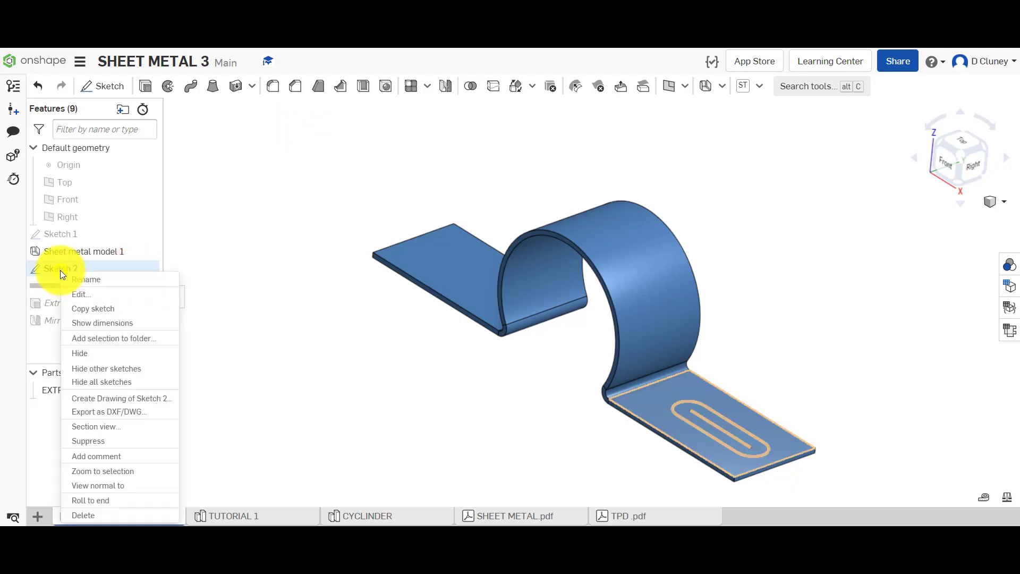
left_click(90, 296)
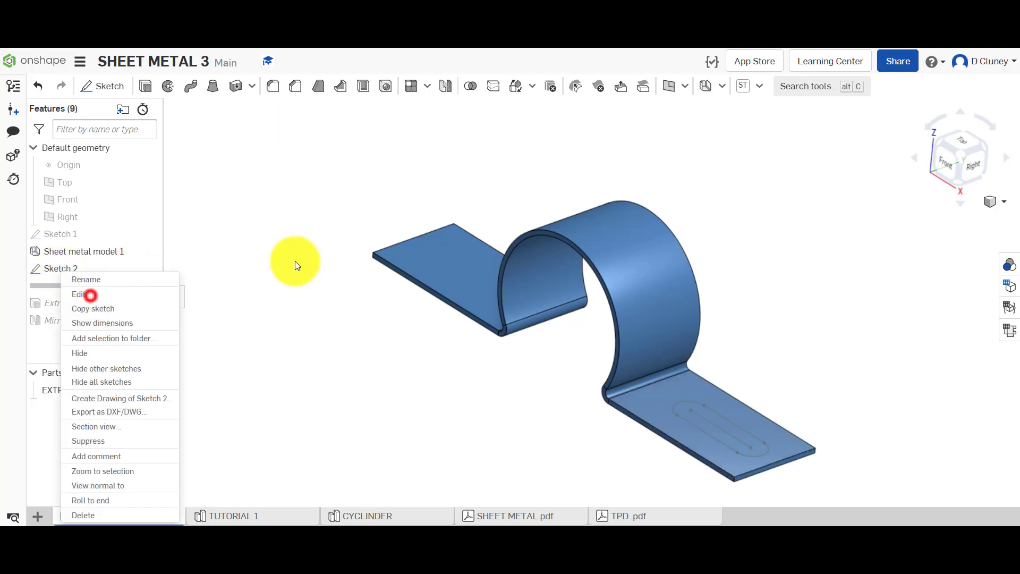
left_click(968, 142)
scroll(720, 355, "down", 5)
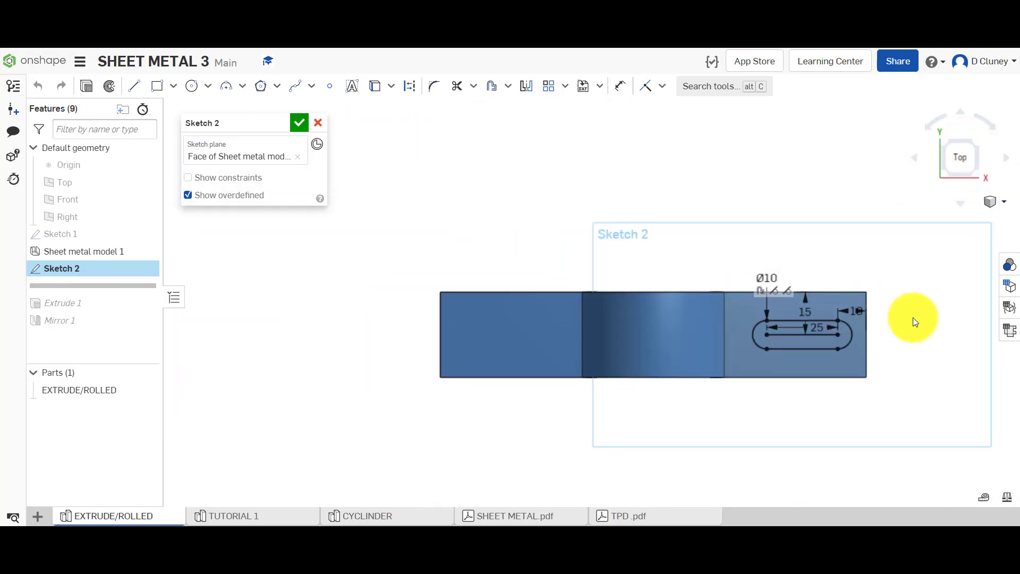
scroll(913, 317, "up", 5)
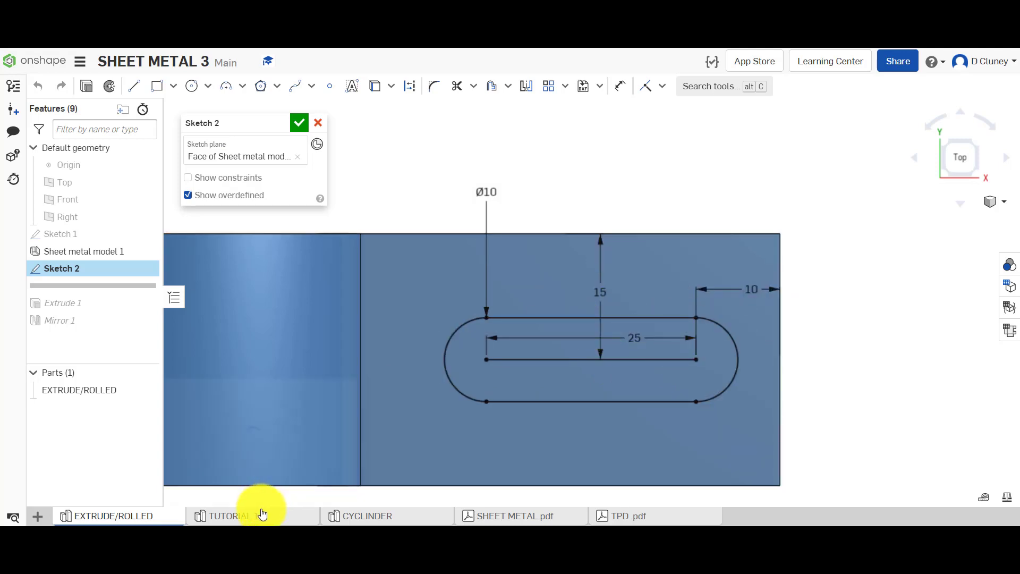
Step: Start a new sketch in TUTORIAL 1 on the upper face of the right-hand flange, viewed square-on with the bracket's length horizontal
left_click(259, 514)
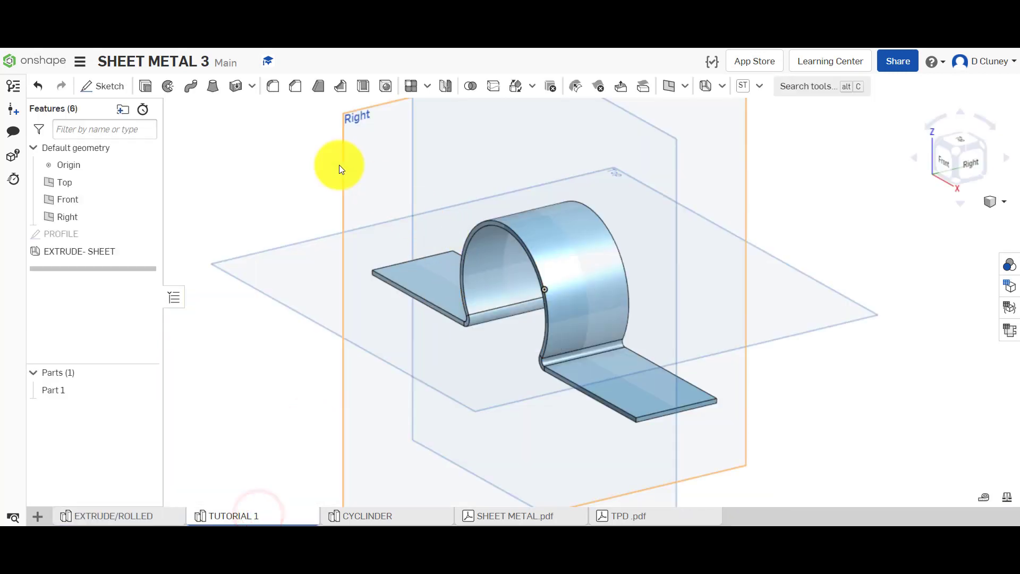
left_click(109, 86)
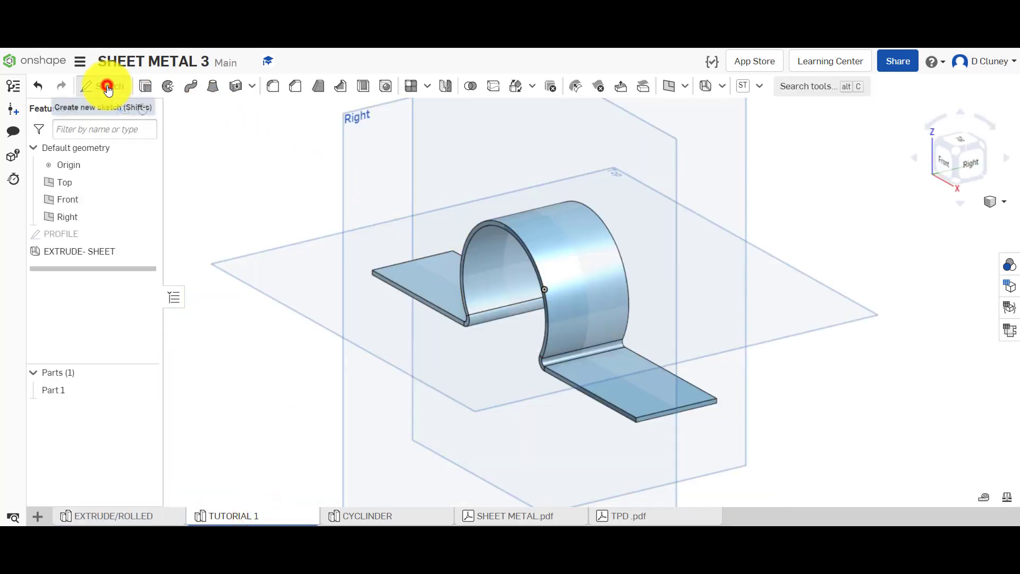
left_click(633, 398)
key("n")
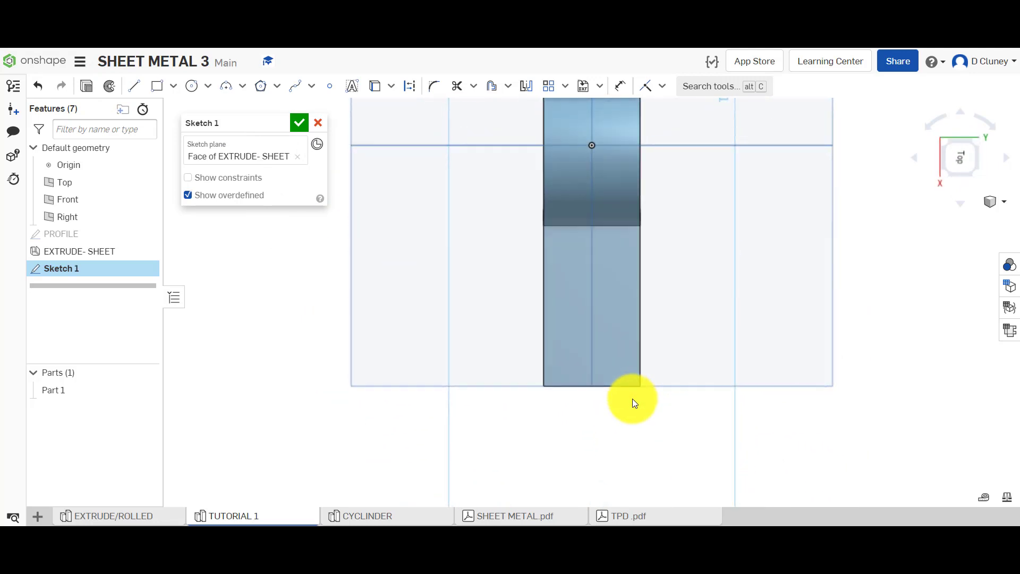
left_click(932, 123)
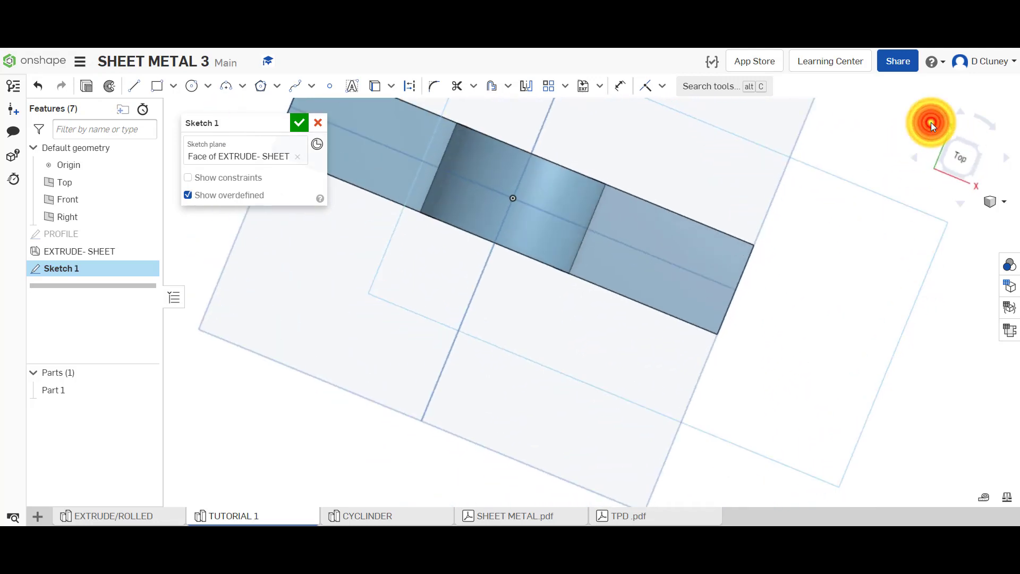
scroll(727, 161, "up", 5)
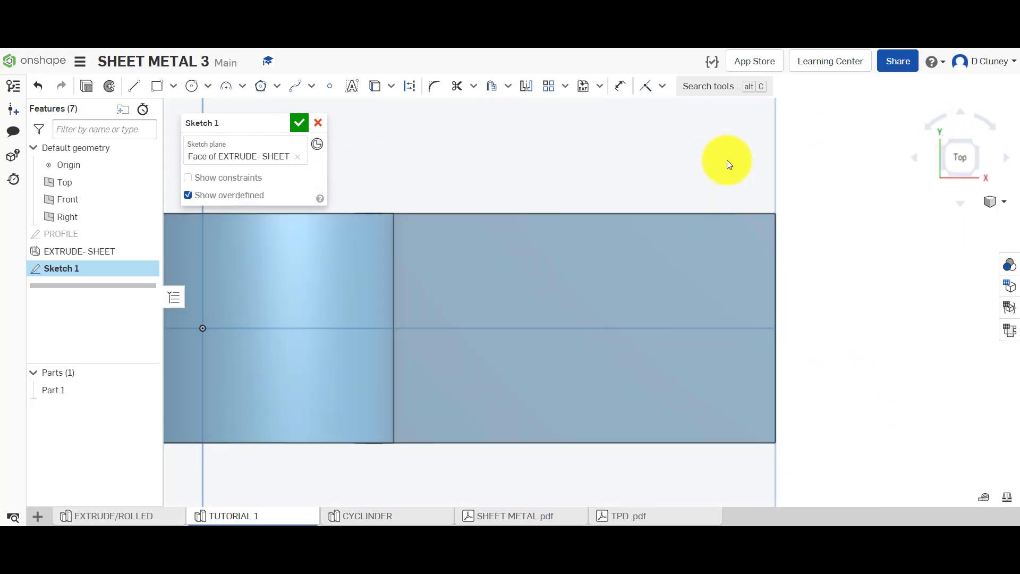
Step: Sketch a horizontal line about 34 mm long along the middle of the flange, level with the origin
left_click(134, 86)
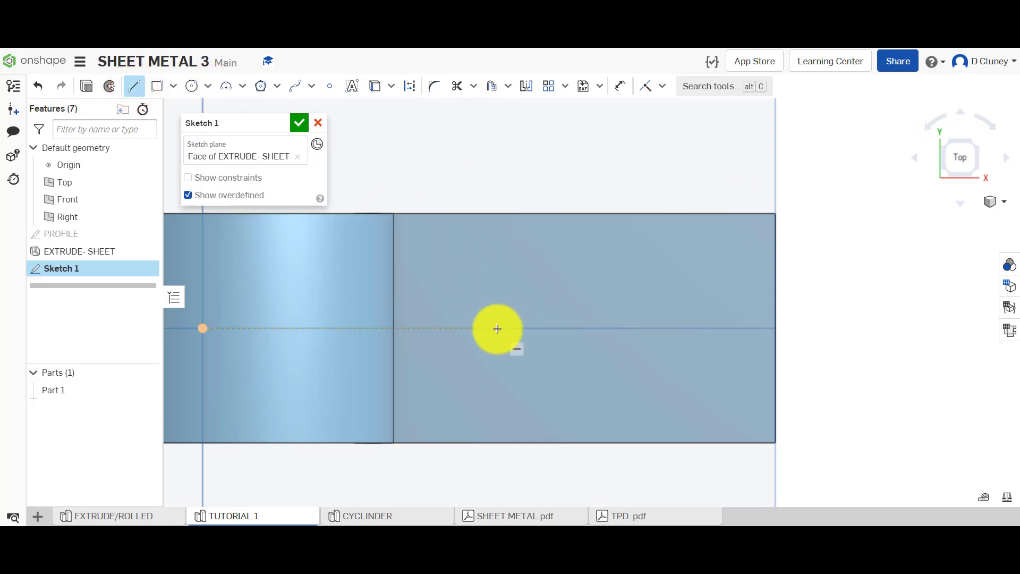
left_click(168, 513)
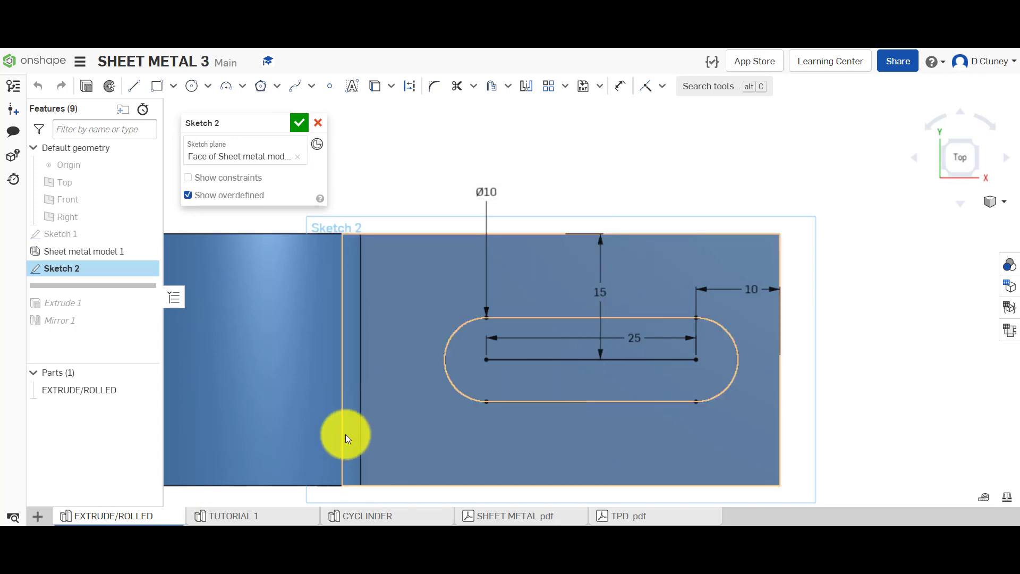
left_click(261, 516)
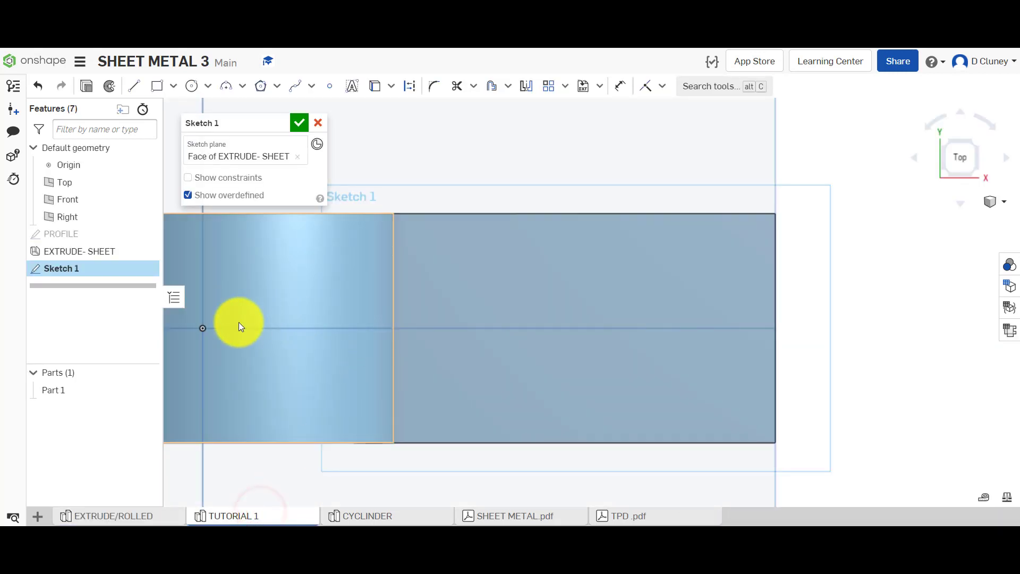
left_click(140, 86)
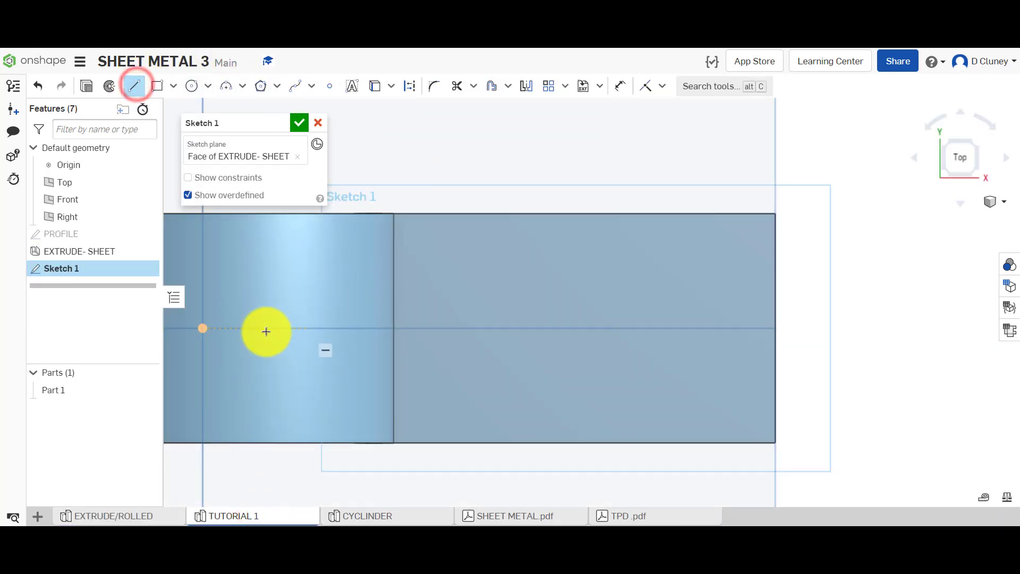
key("l")
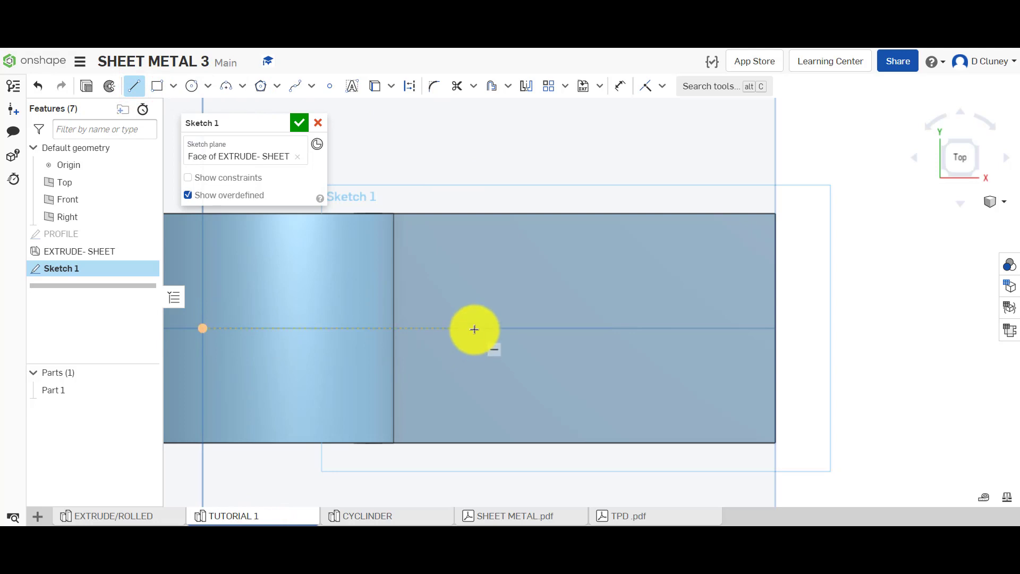
mouse_move(475, 329)
left_mouse_down()
mouse_move(749, 378)
mouse_move(737, 328)
left_mouse_up()
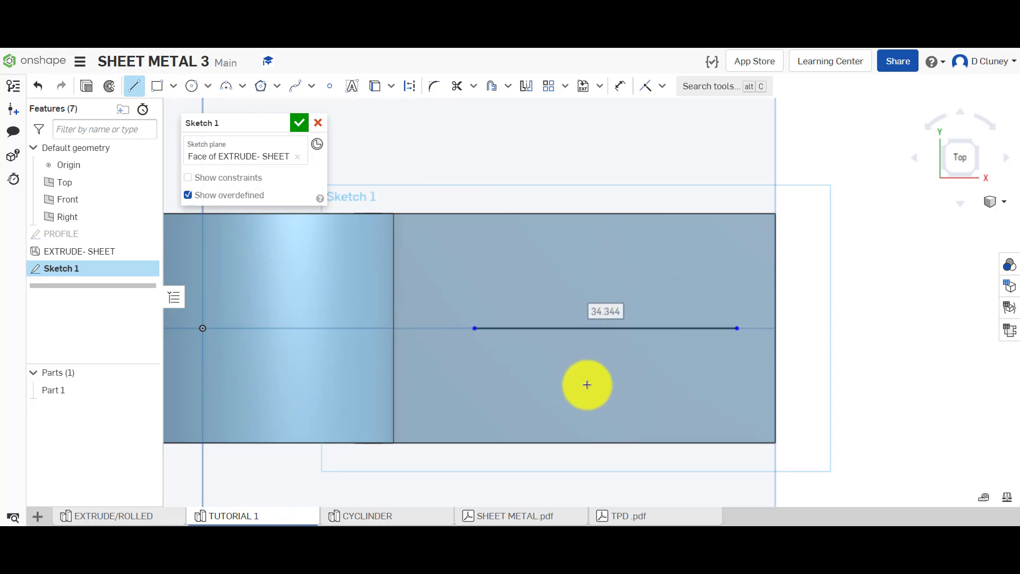
Step: Dimension the length of the flange's centre line
key("d")
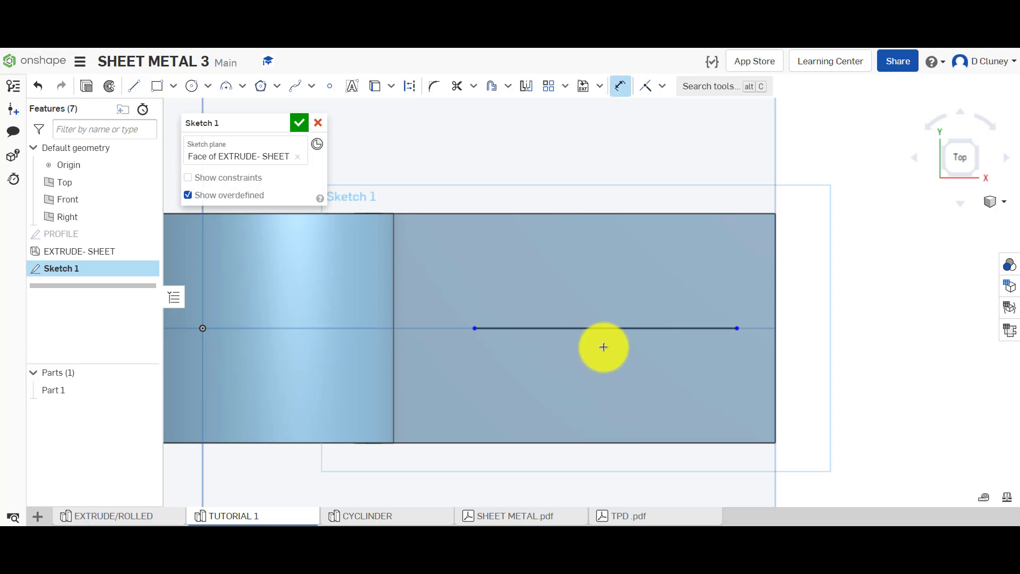
left_click(608, 330)
left_click(607, 368)
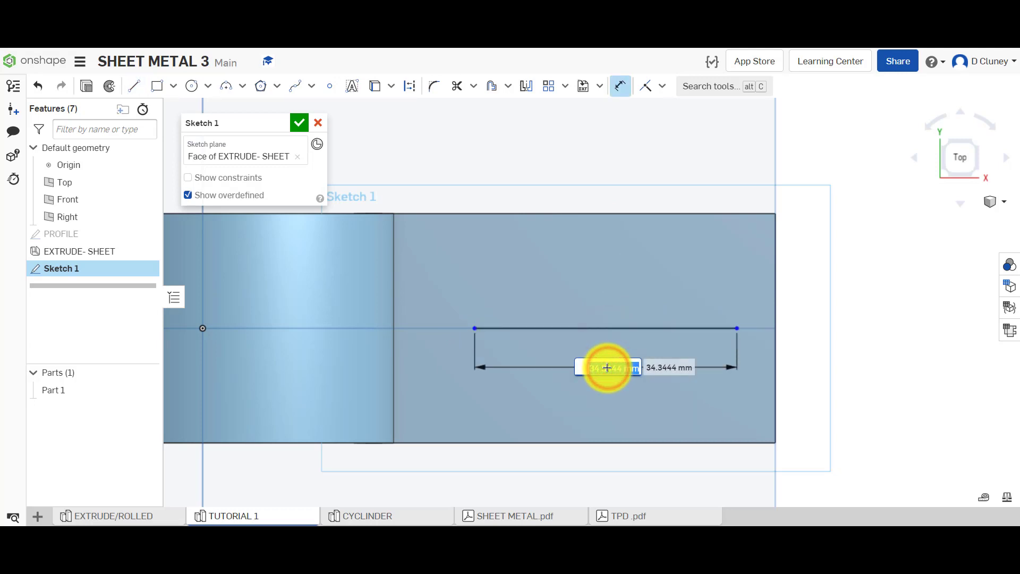
key("Return")
key("Escape")
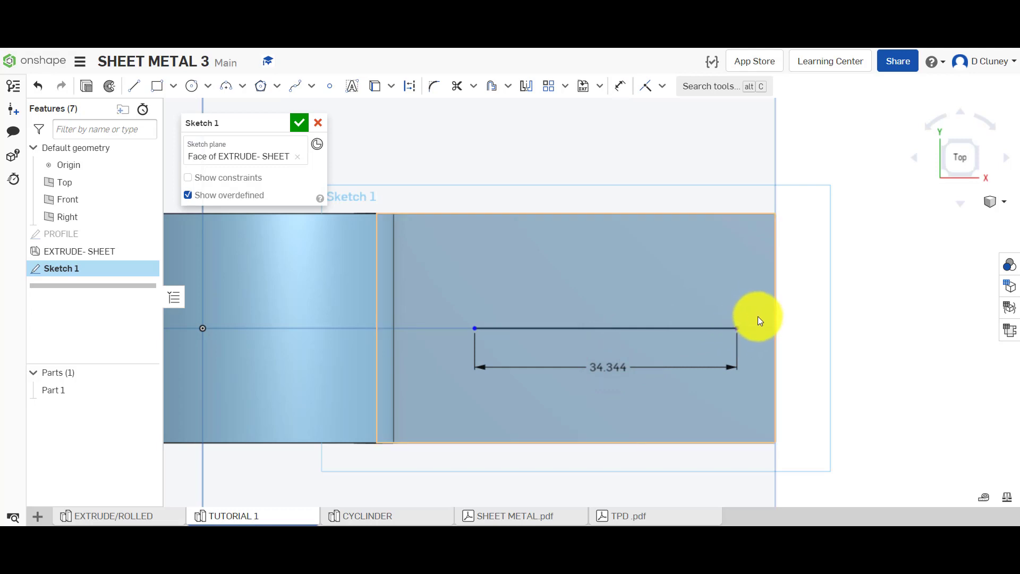
Step: Dimension the distance from the line's outer endpoint to the flange's end edge
key("u")
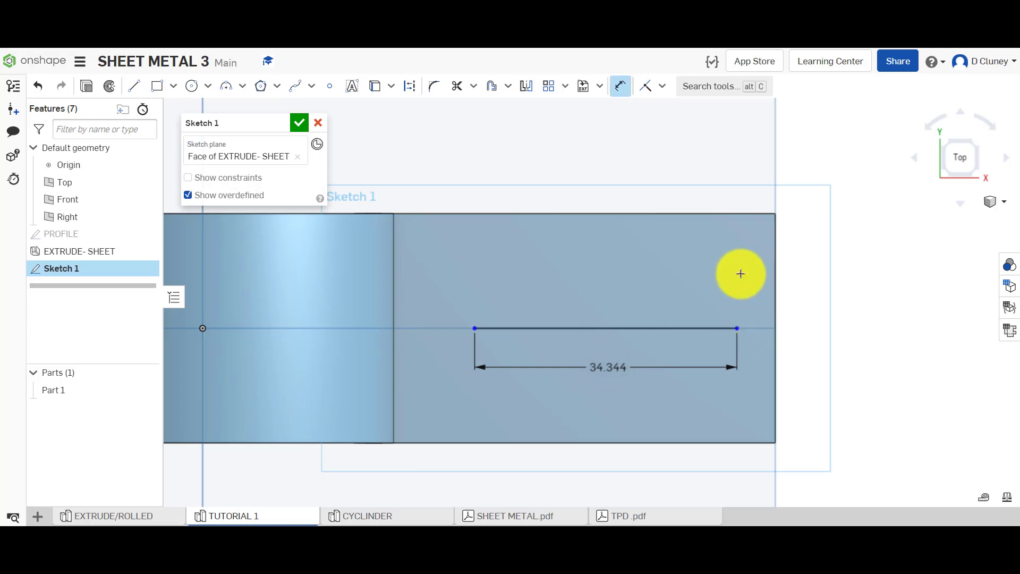
key("d")
left_click(737, 328)
left_click(776, 327)
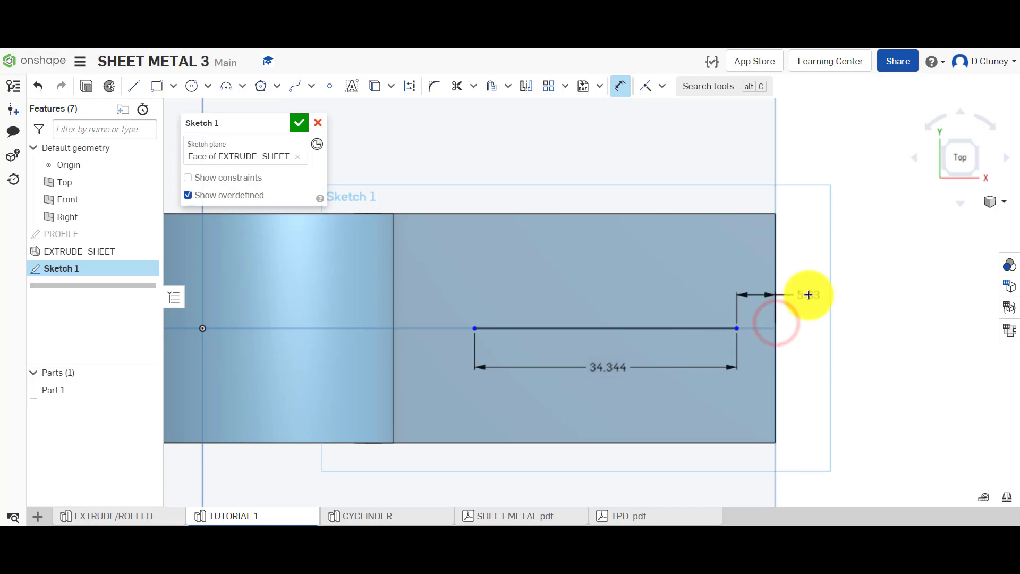
left_click(809, 294)
key("Return")
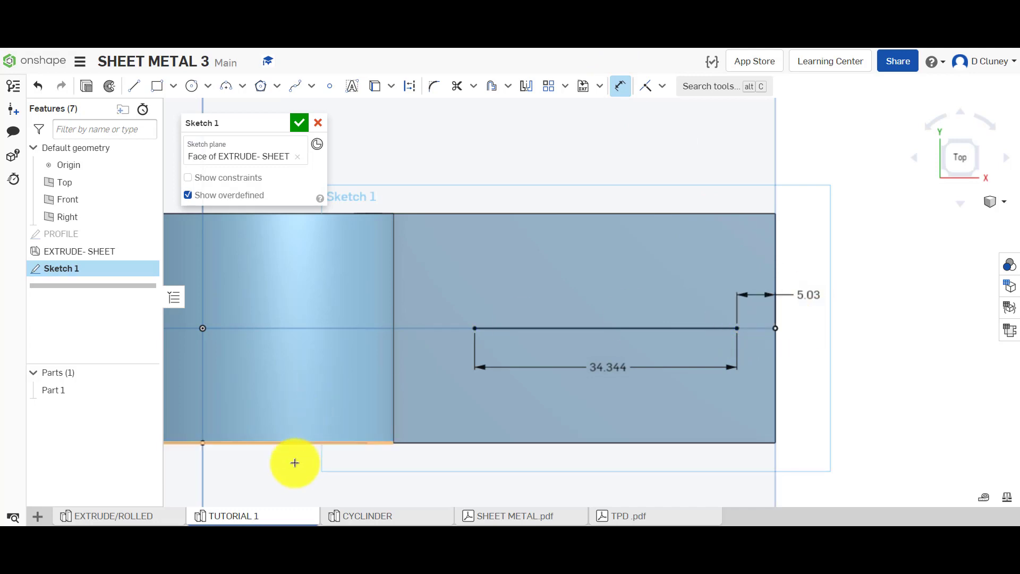
Step: Set the line's length to 25 mm and its distance from the flange's end edge to 10 mm, matching the reference sketch
left_click(183, 519)
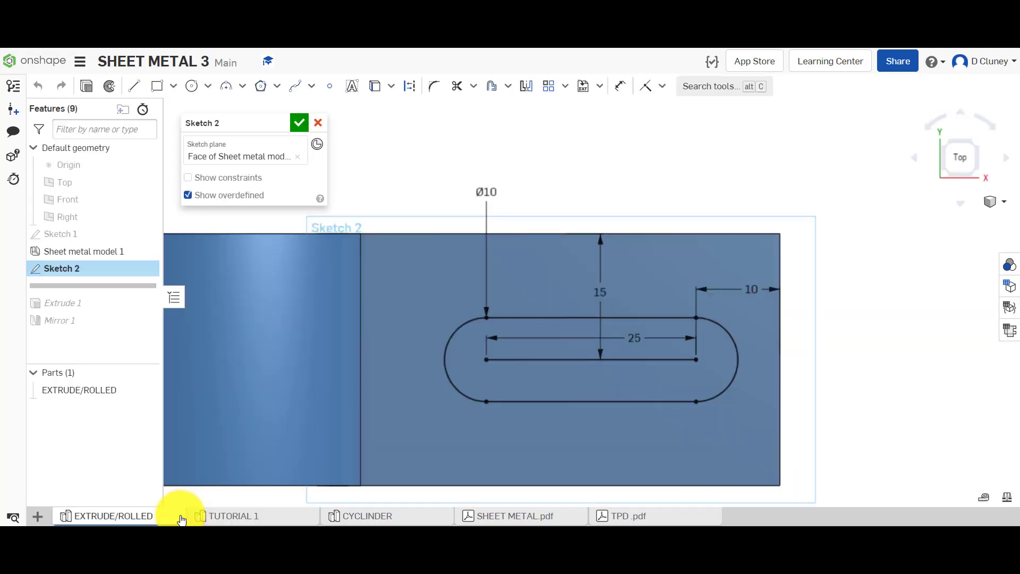
left_click(235, 514)
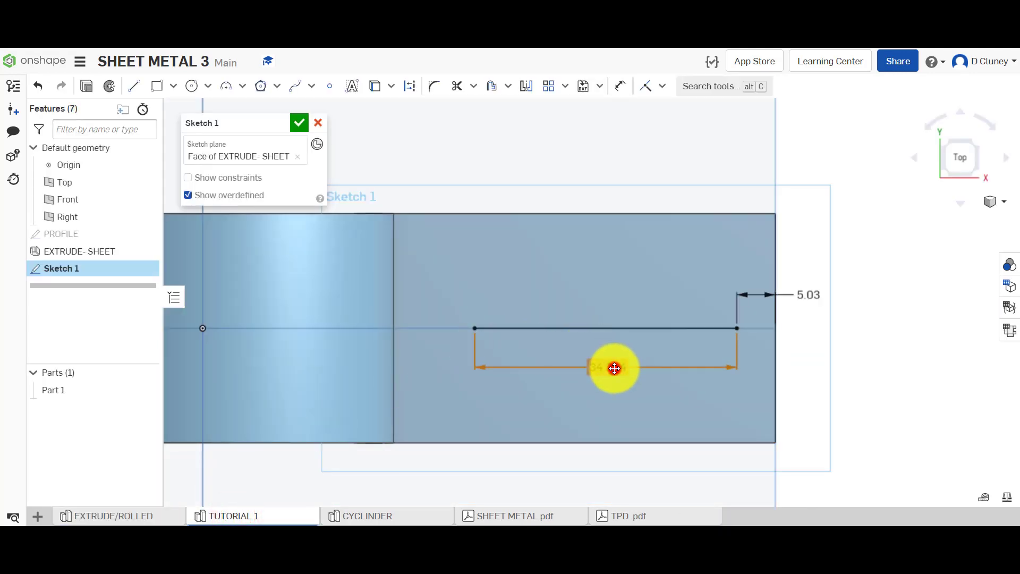
double_click(615, 368)
type("25")
key("Return")
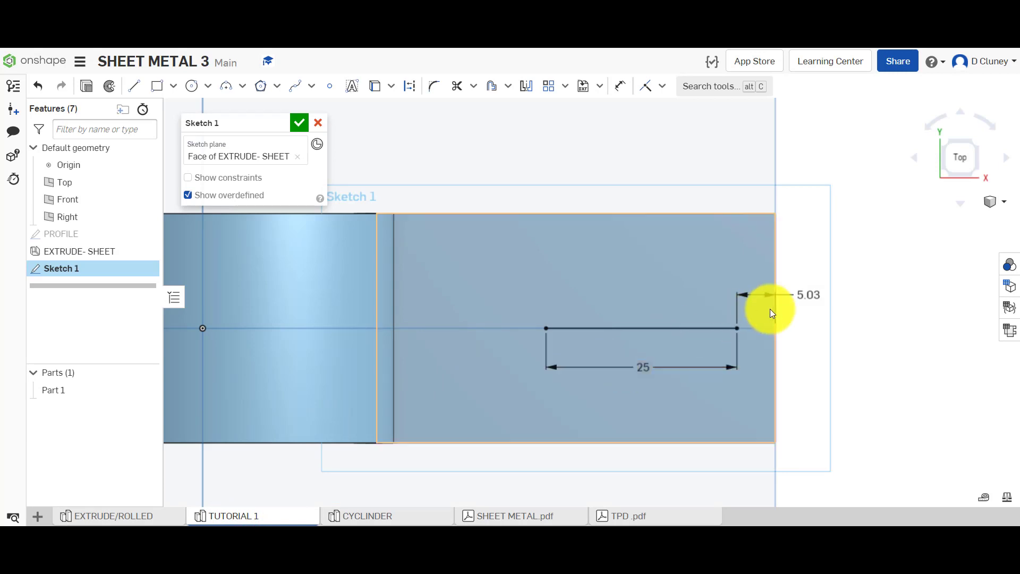
double_click(800, 294)
type("10")
key("Return")
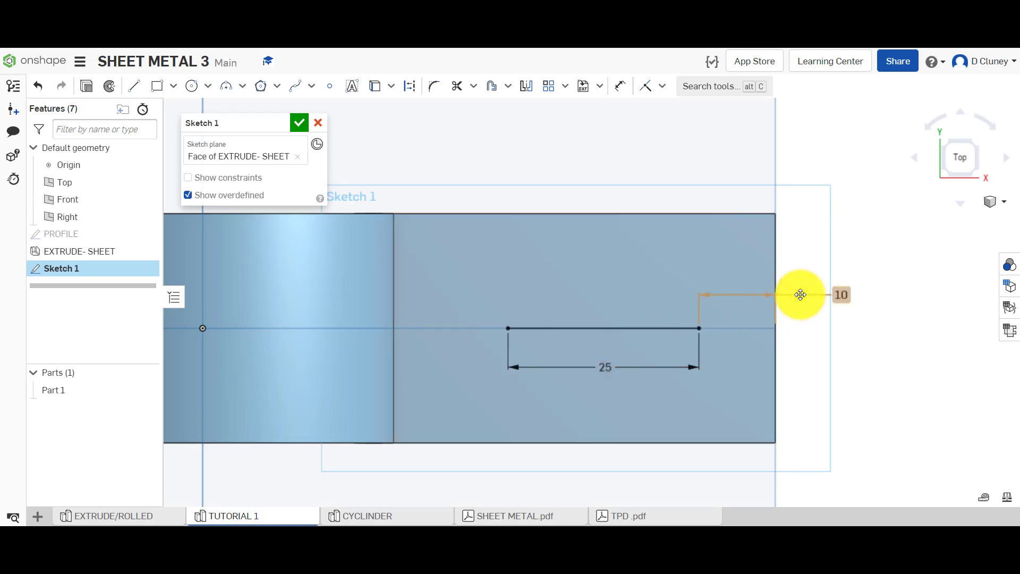
Step: Create a slot about 20 mm in end diameter around the 25 mm line with the Slot tool
left_click(149, 517)
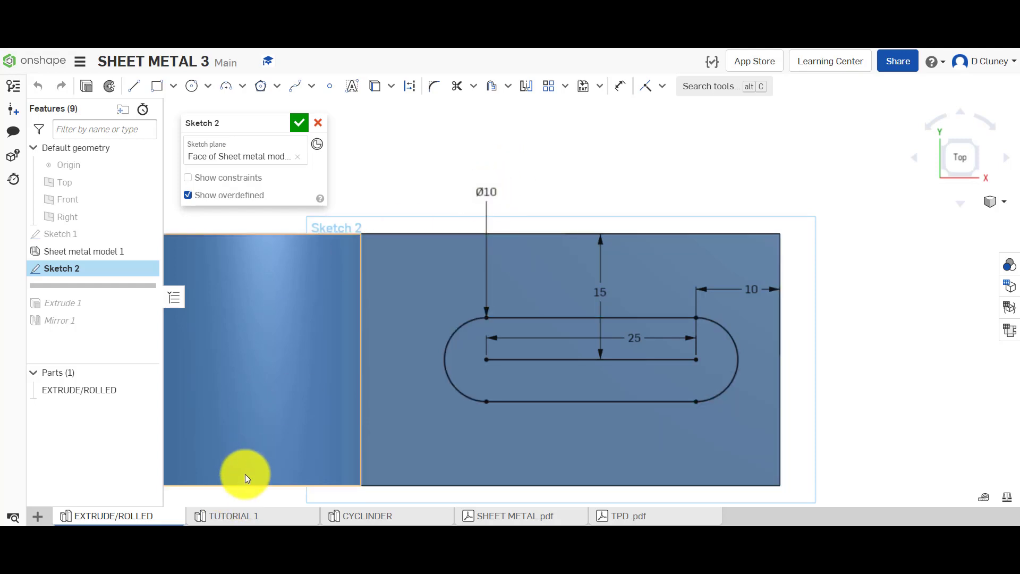
left_click(244, 515)
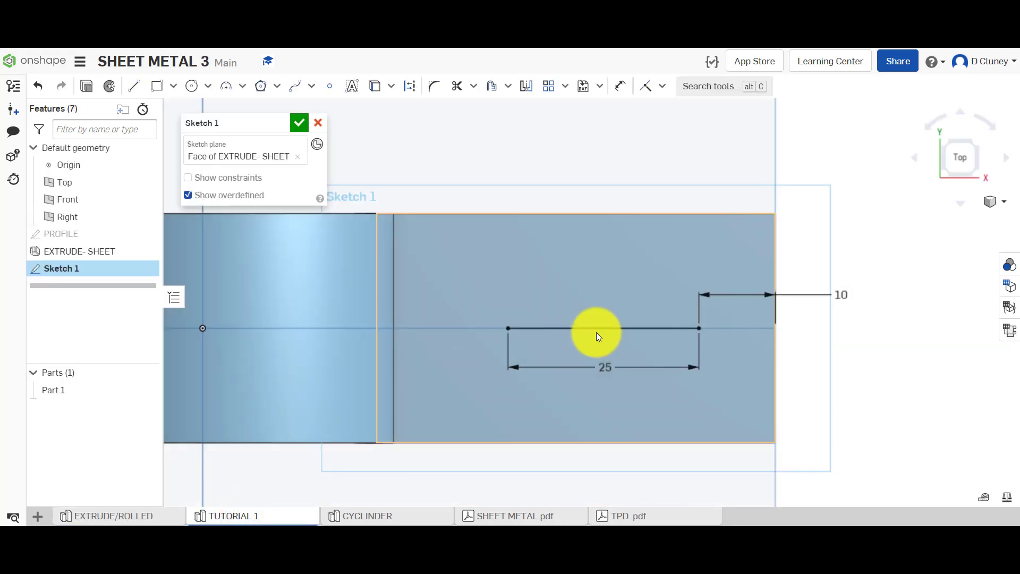
left_click(574, 158)
left_click(509, 89)
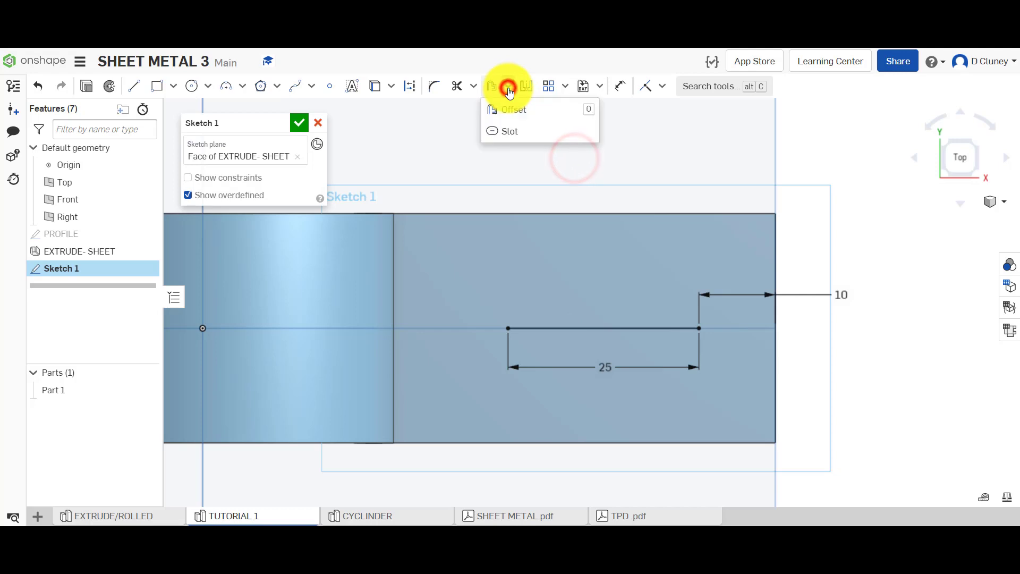
left_click(517, 131)
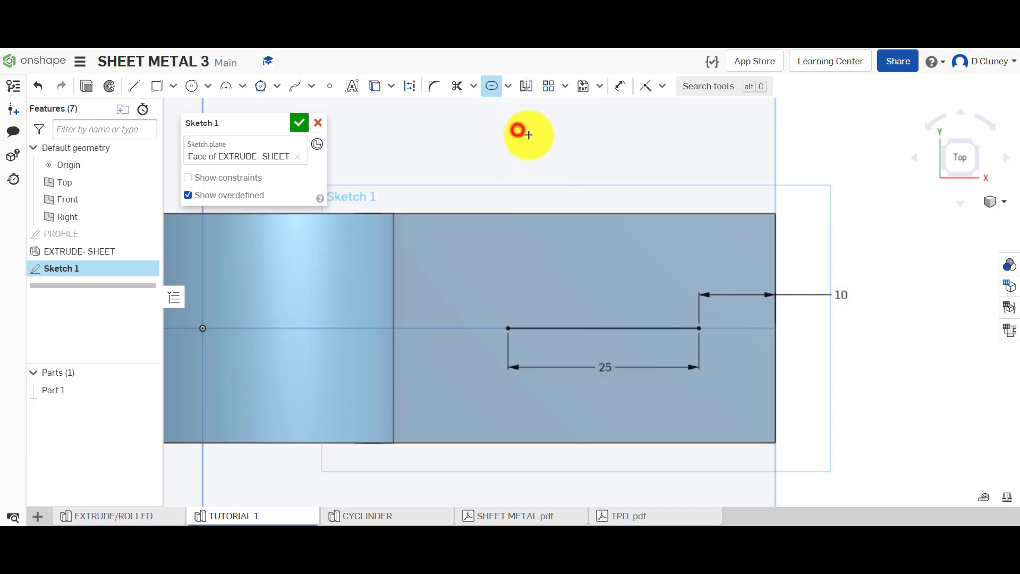
left_click(599, 330)
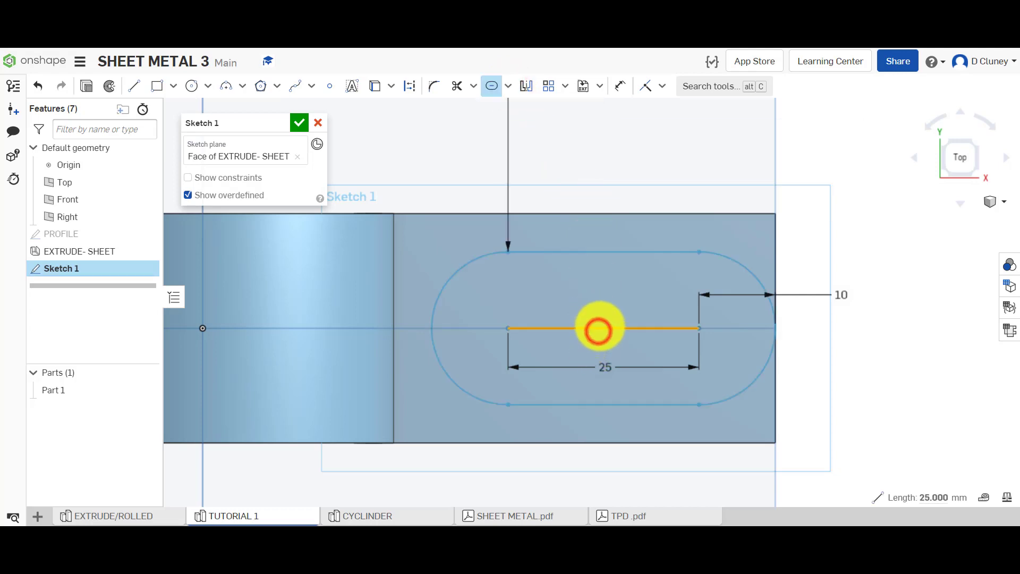
left_click(579, 301)
scroll(580, 301, "down", 4)
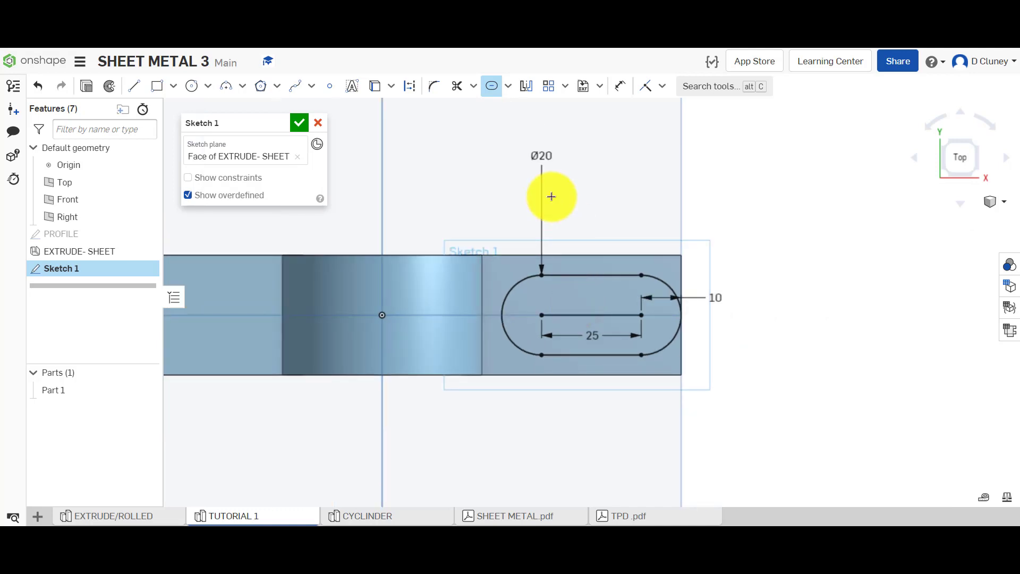
Step: Set the slot's end diameter to 10 mm
double_click(540, 154)
type("10")
key("Return")
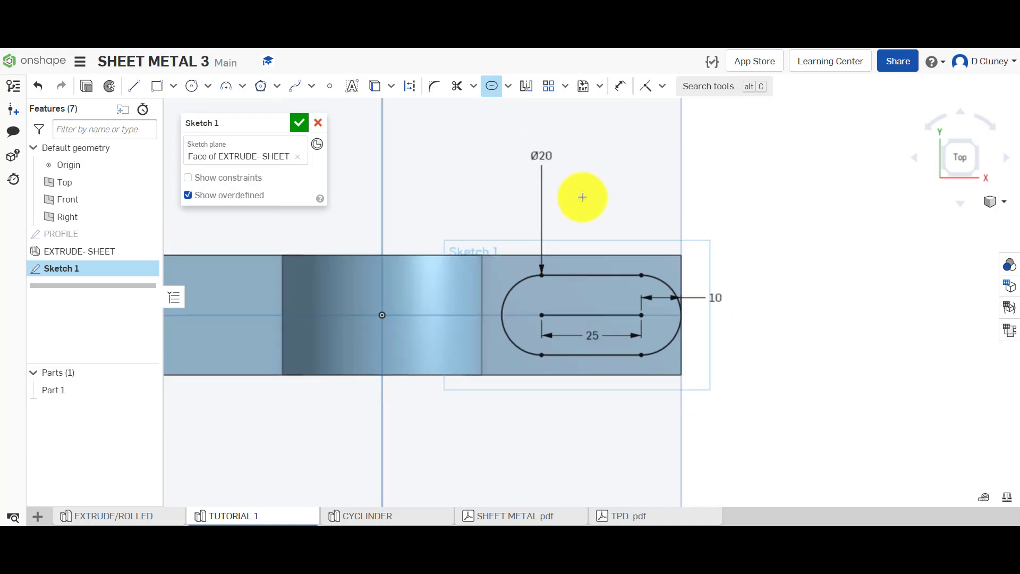
scroll(571, 301, "up", 3)
scroll(571, 301, "up", 2)
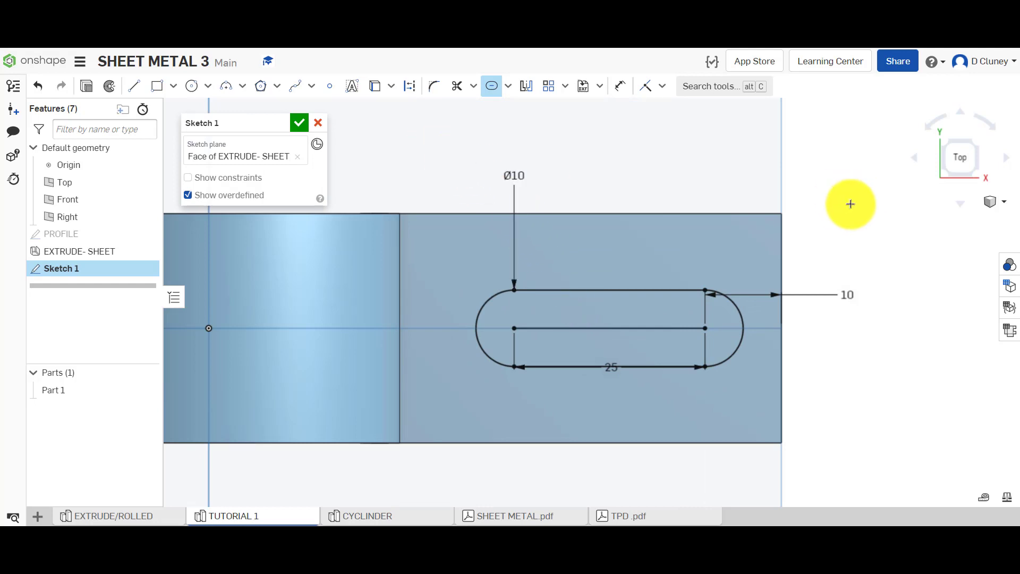
Step: Start a Remove extrude from the flange sketch, replacing the preselected faces with only the slot region
right_click_drag(842, 264, 806, 219)
scroll(604, 244, "up", 5)
scroll(604, 244, "down", 5)
scroll(631, 342, "up", 4)
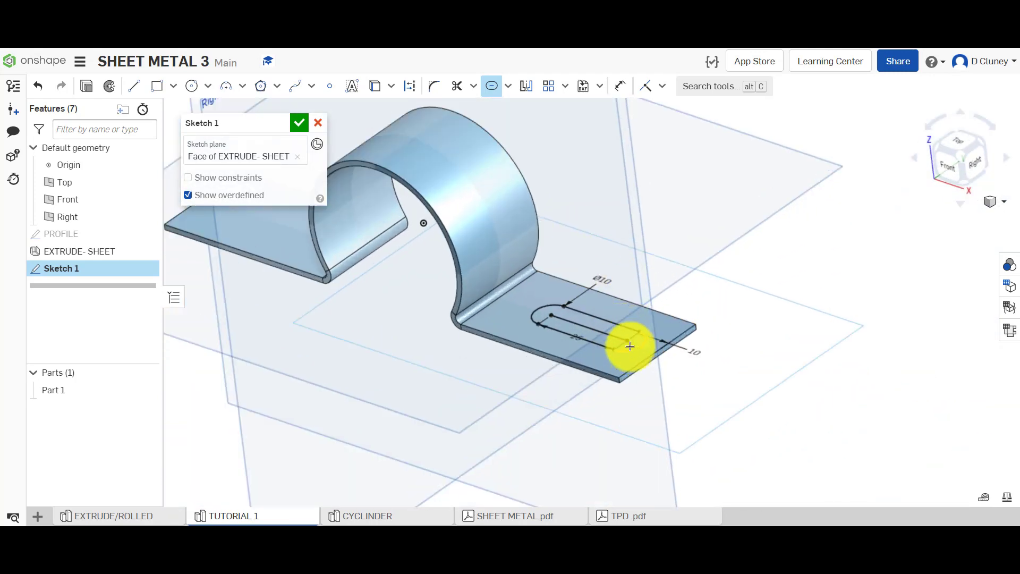
right_click_drag(739, 270, 768, 273)
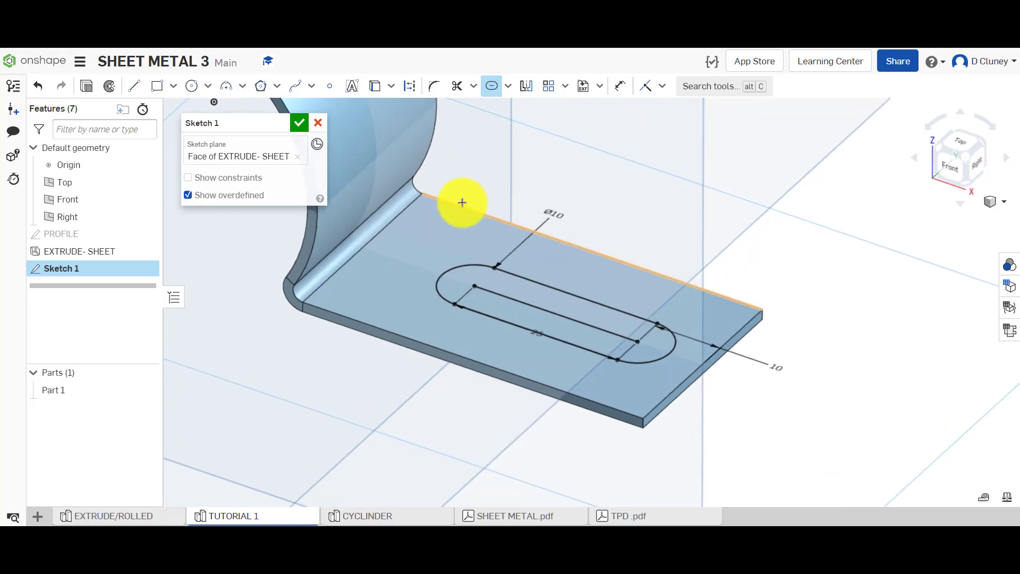
left_click(86, 88)
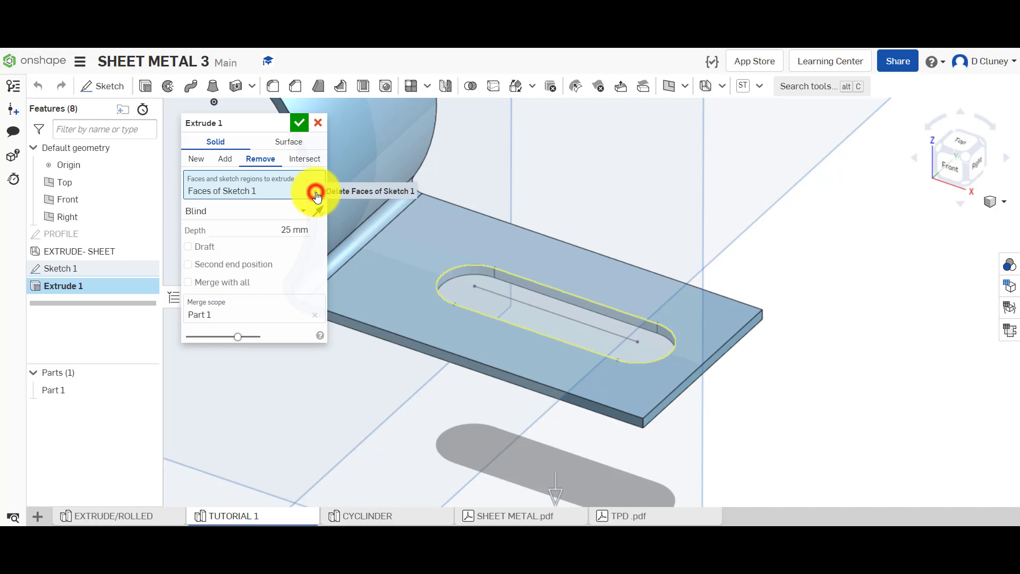
left_click(315, 192)
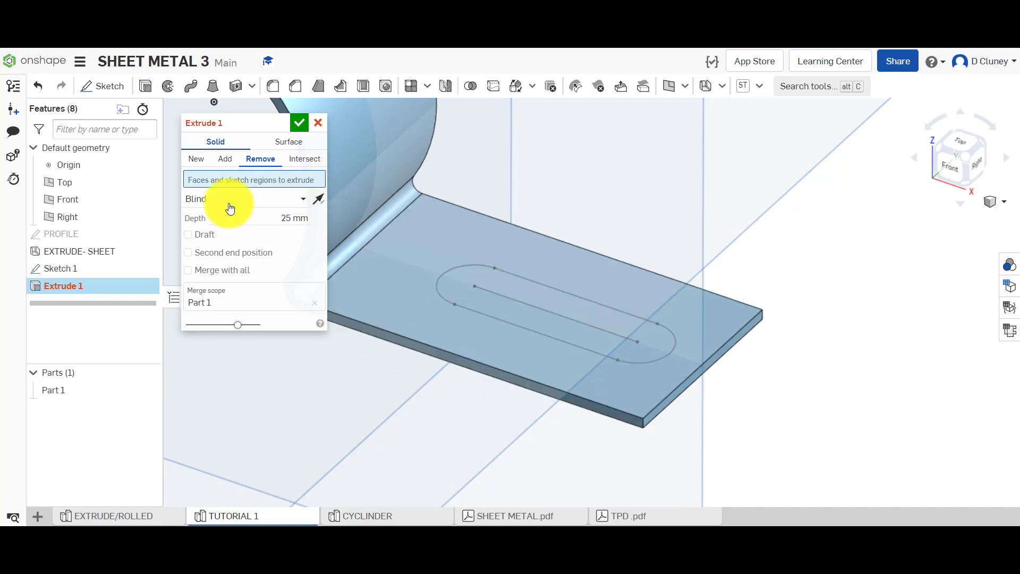
left_click(259, 164)
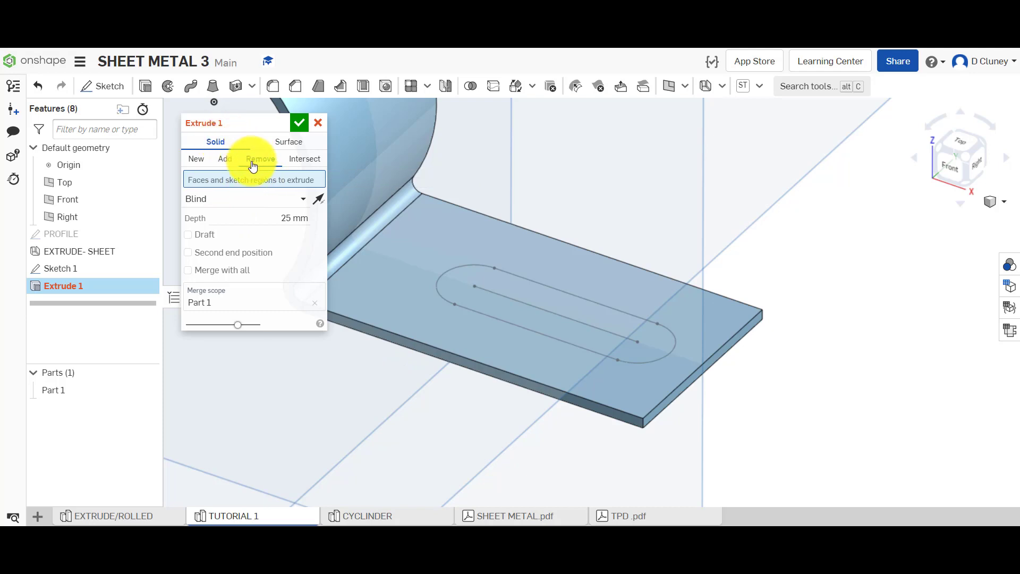
left_click(253, 180)
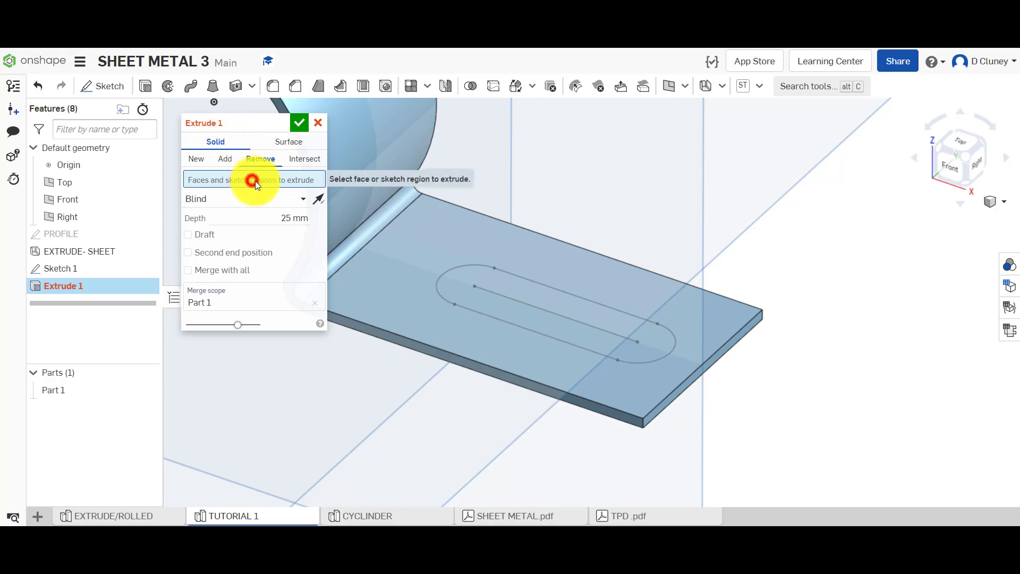
left_click(519, 308)
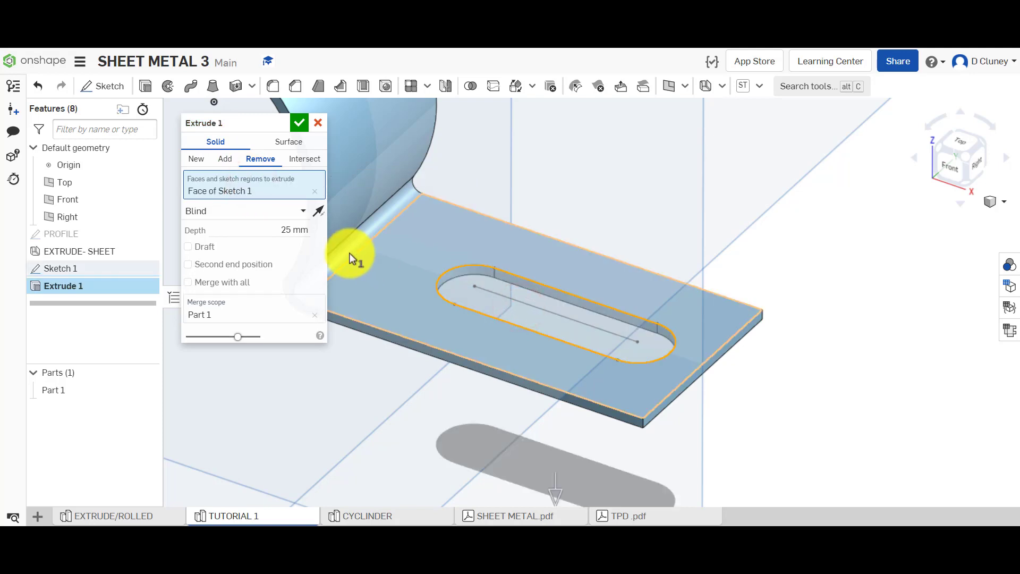
left_click(279, 232)
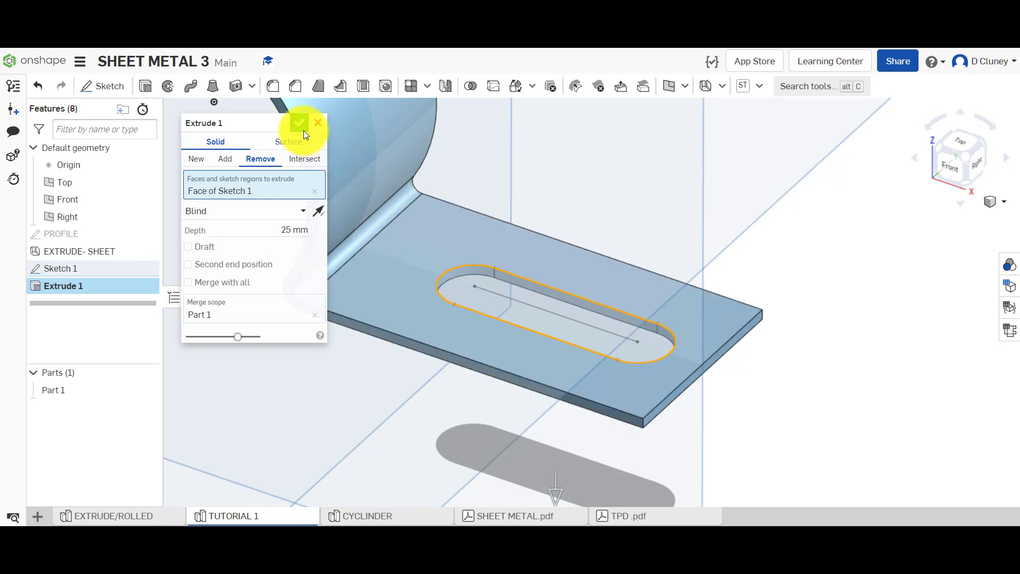
Step: Try ending the slot cut with Up to face on the flange's underside, and clear that face selection
left_click(263, 212)
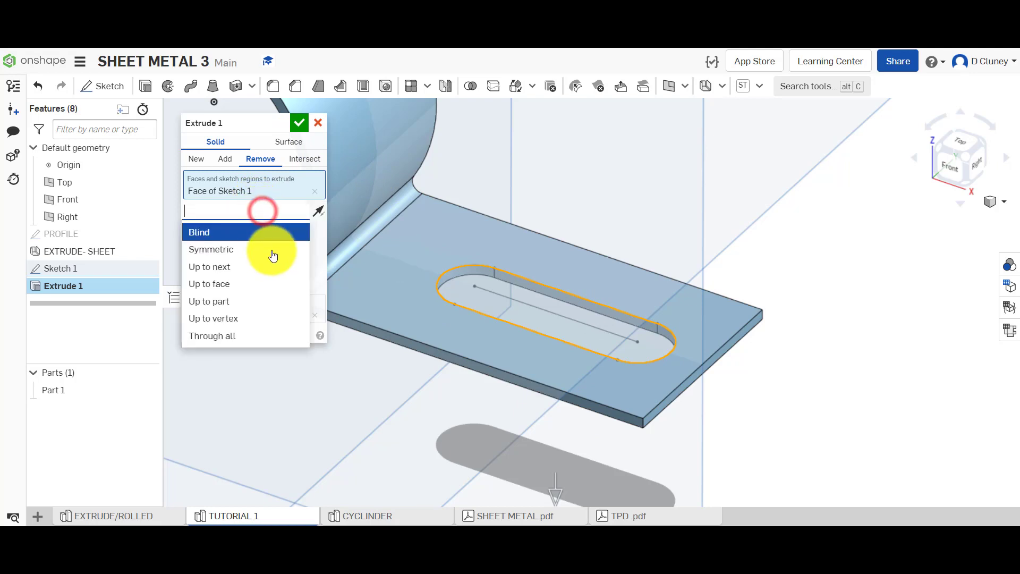
left_click(243, 288)
right_click_drag(420, 394, 490, 333)
left_click(490, 332)
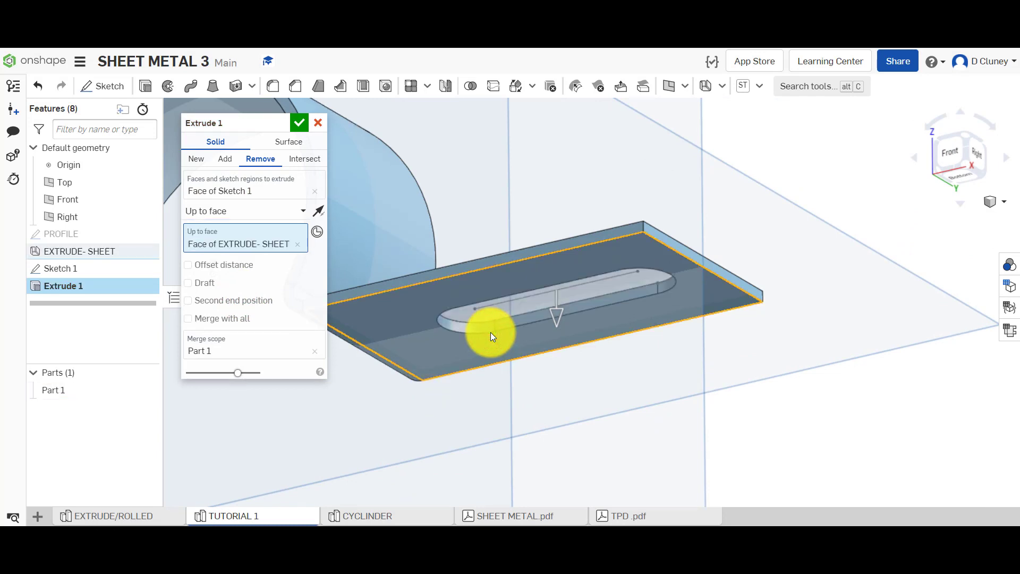
left_click(298, 244)
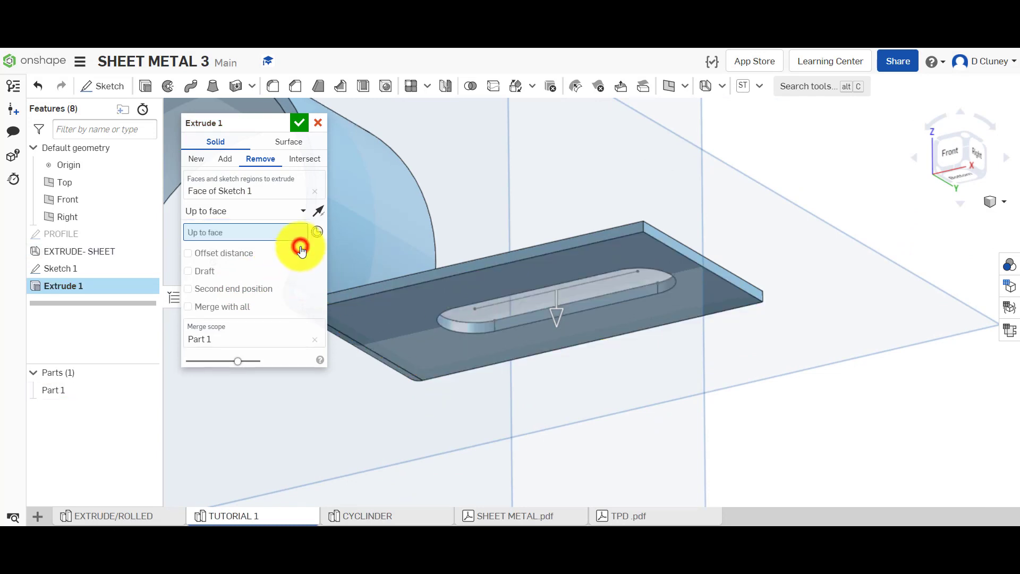
left_click(266, 236)
Step: Set the slot cut's end type to Up to vertex, using the lower outer corner of the slotted flange
left_click(267, 215)
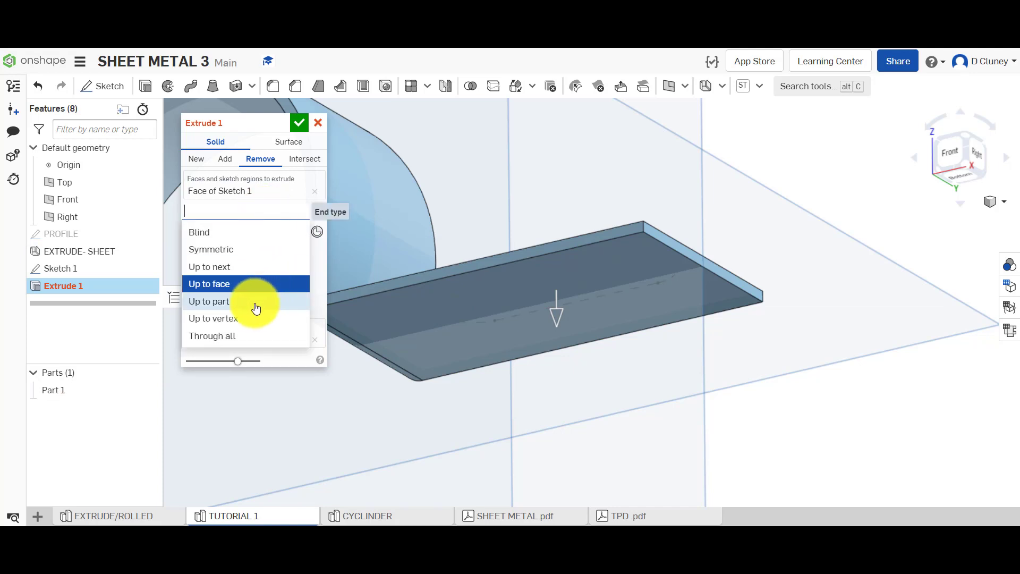
left_click(244, 319)
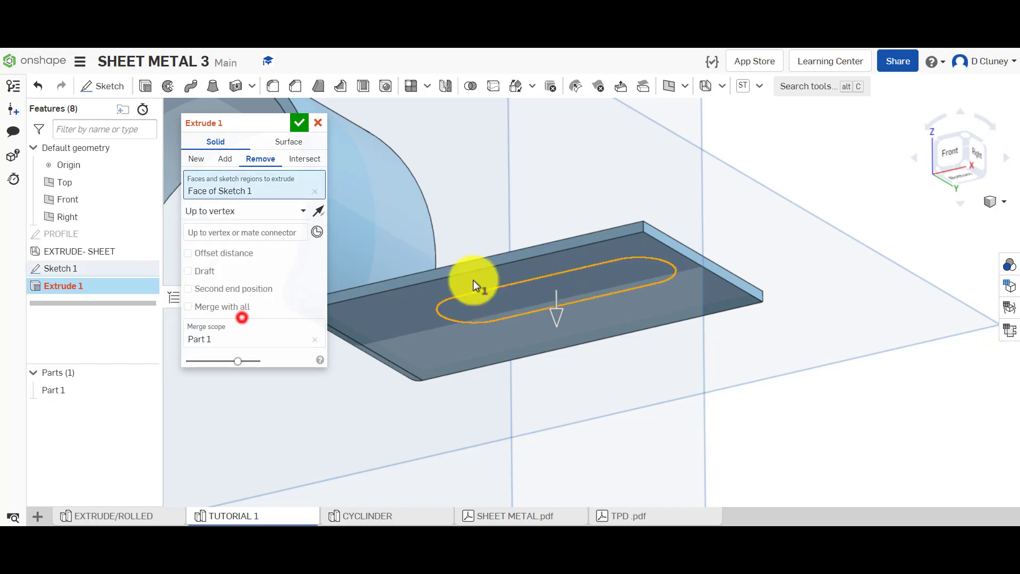
left_click(234, 234)
left_click(643, 233)
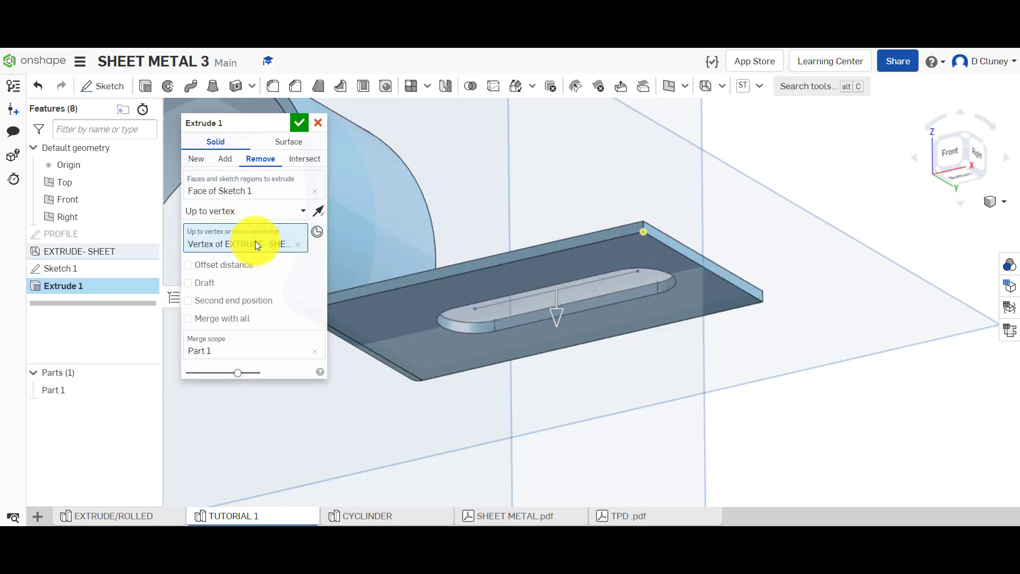
left_click(248, 211)
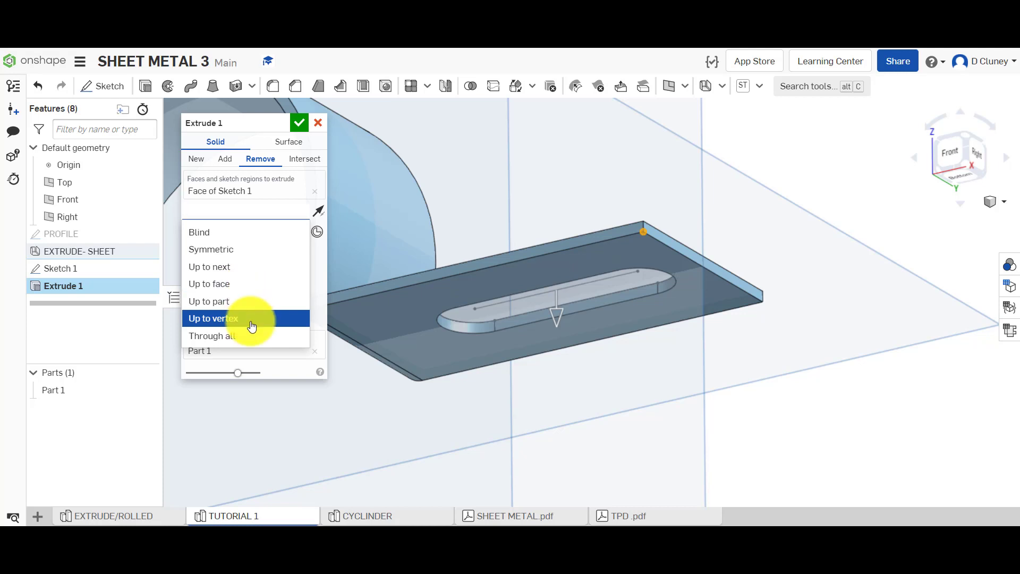
left_click(317, 279)
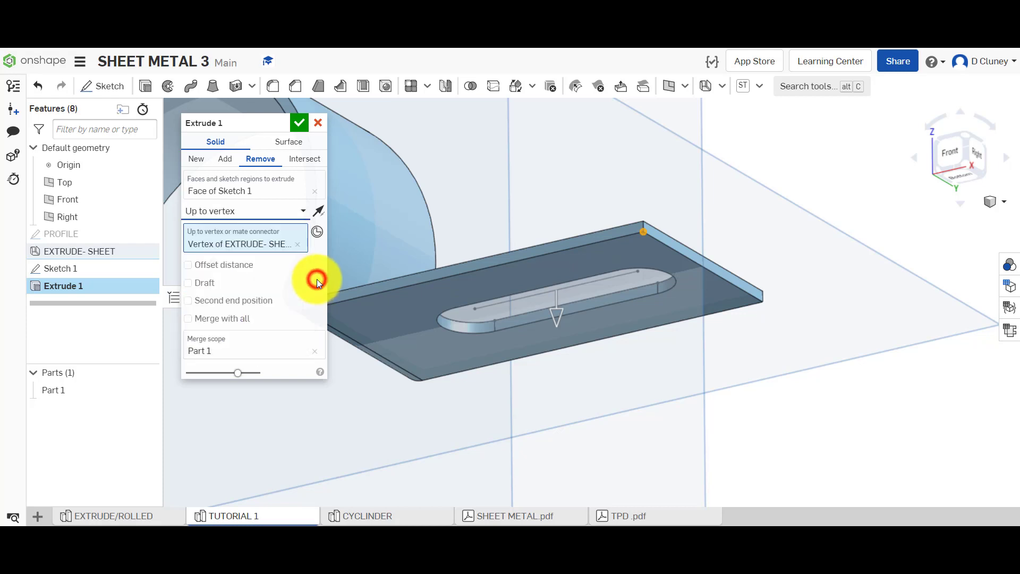
Step: Rename the extrude feature as SLOT and accept the cut
right_click_drag(590, 205, 585, 253)
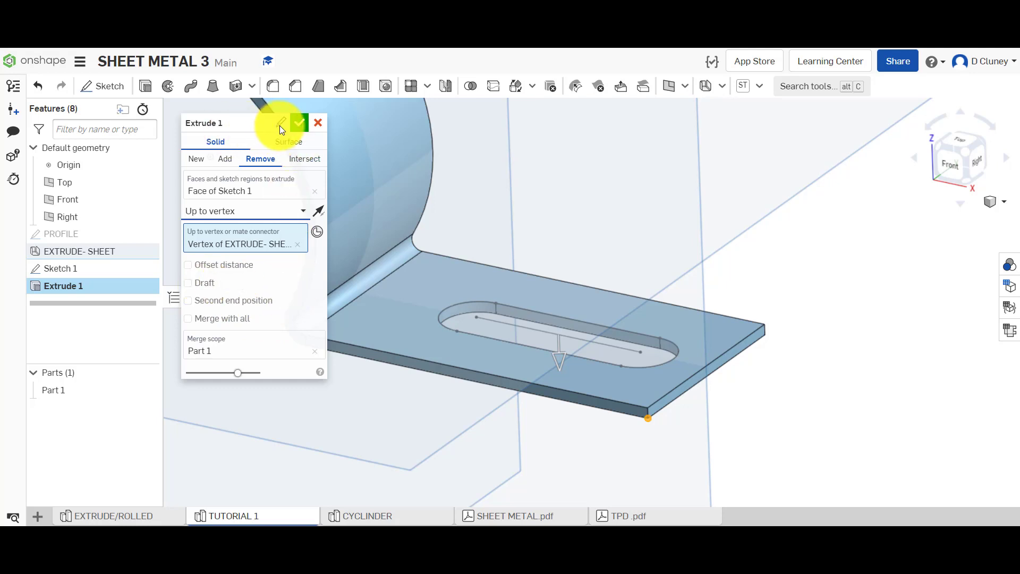
left_click(280, 126)
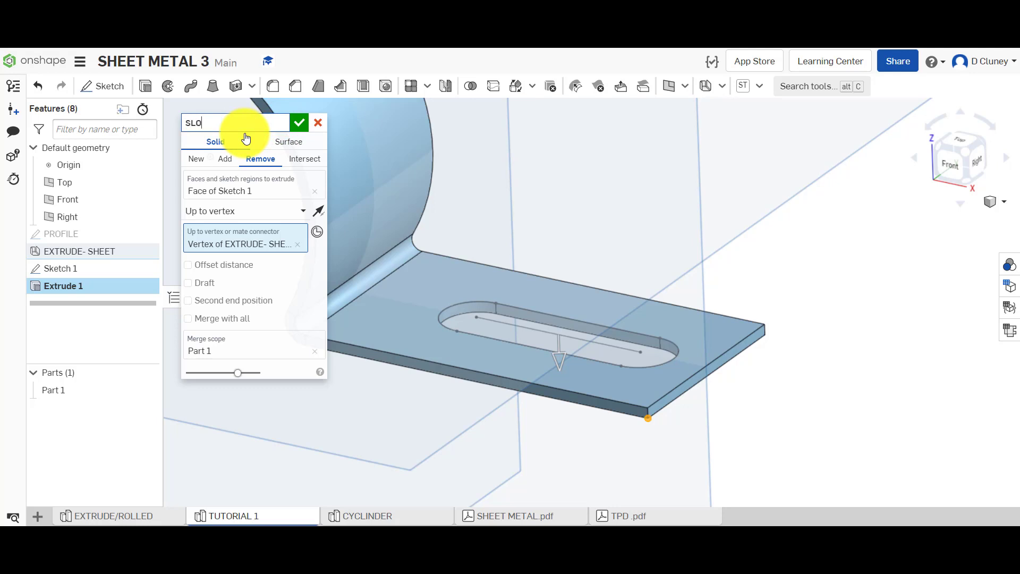
left_click(299, 123)
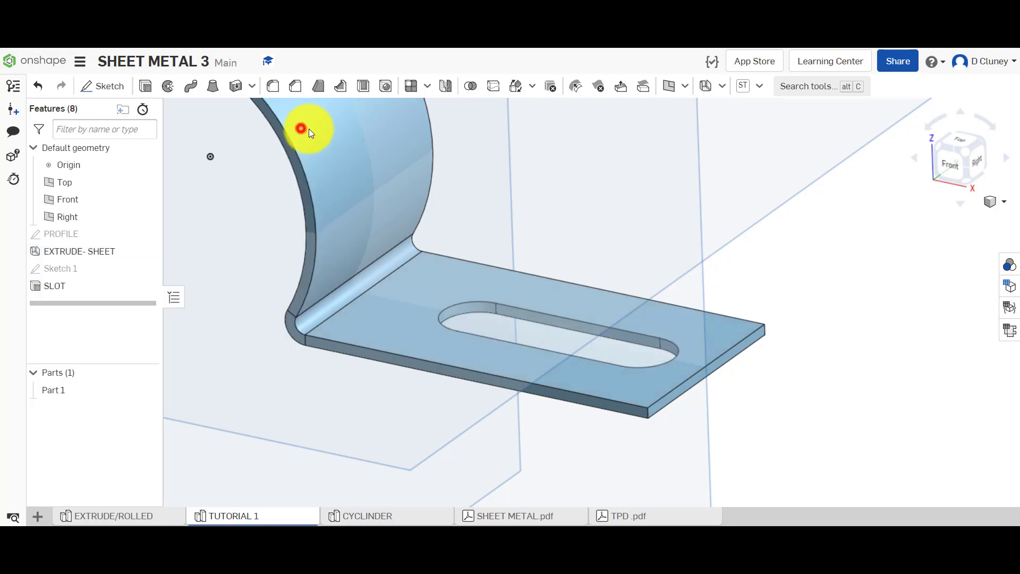
scroll(635, 279, "down", 5)
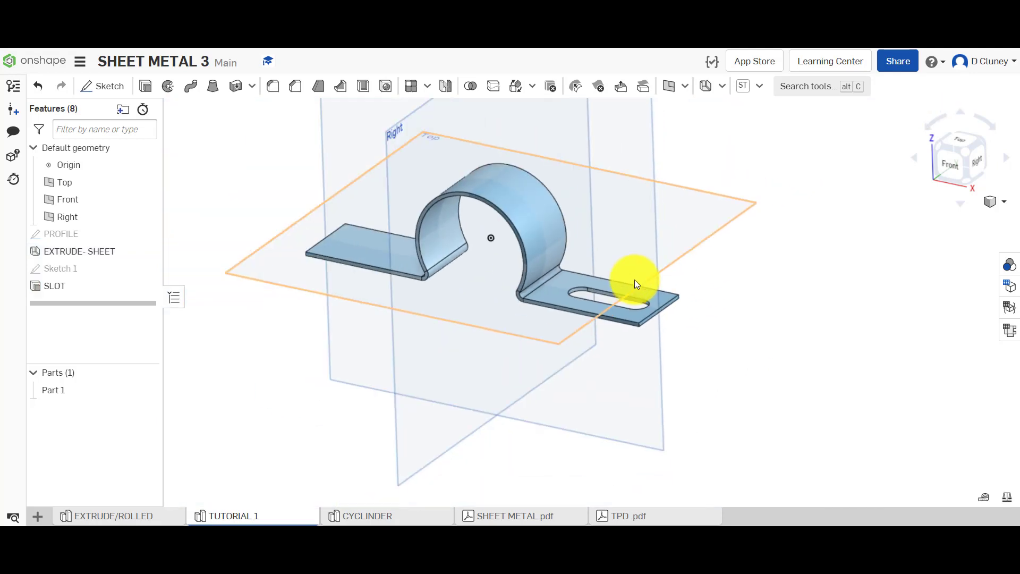
scroll(505, 190, "up", 5)
scroll(505, 189, "down", 3)
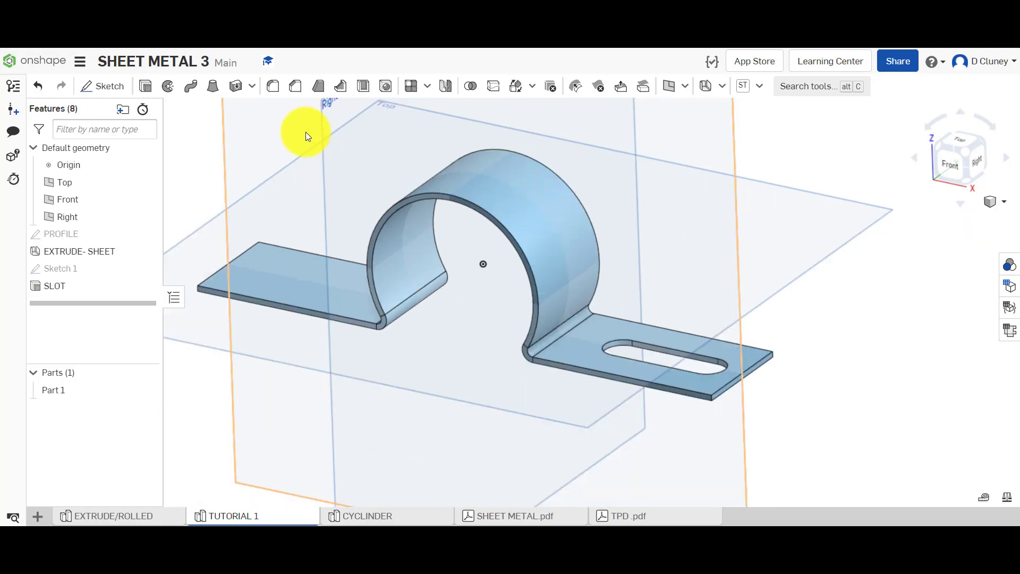
Step: In the EXTRUDE/ROLLED reference, close Sketch 2 and roll the feature history forward past Extrude 1 and Mirror 1 to examine the mirrored slot
left_click(151, 520)
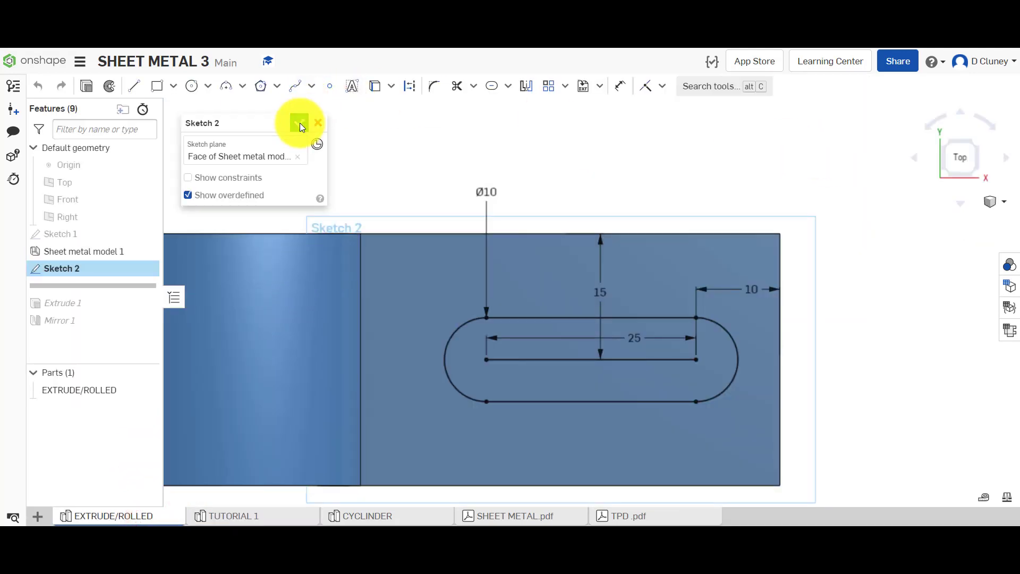
left_click(300, 123)
left_click_drag(110, 287, 113, 311)
right_click_drag(424, 167, 424, 126)
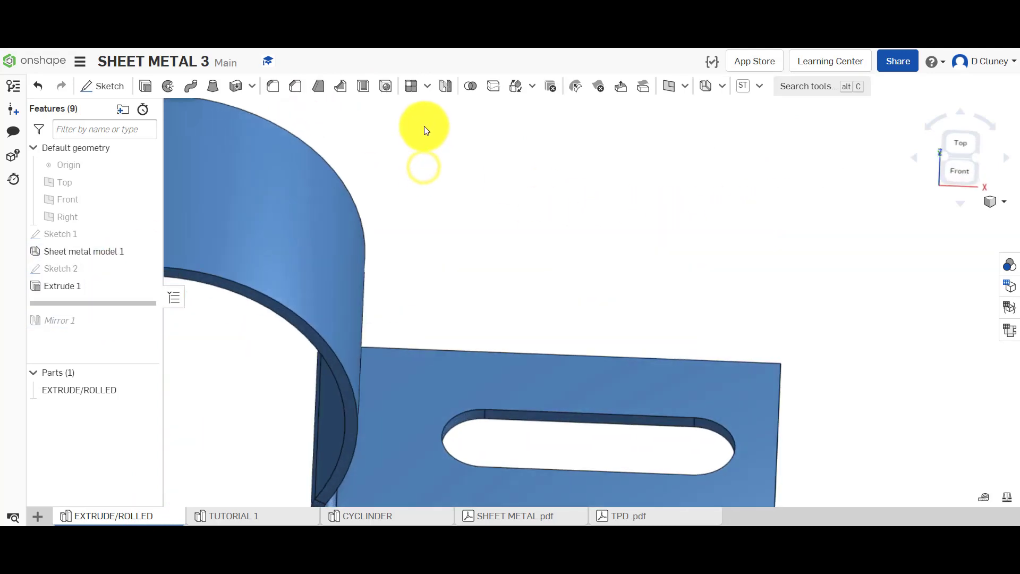
left_click_drag(126, 304, 126, 344)
scroll(473, 238, "down", 5)
scroll(322, 210, "up", 3)
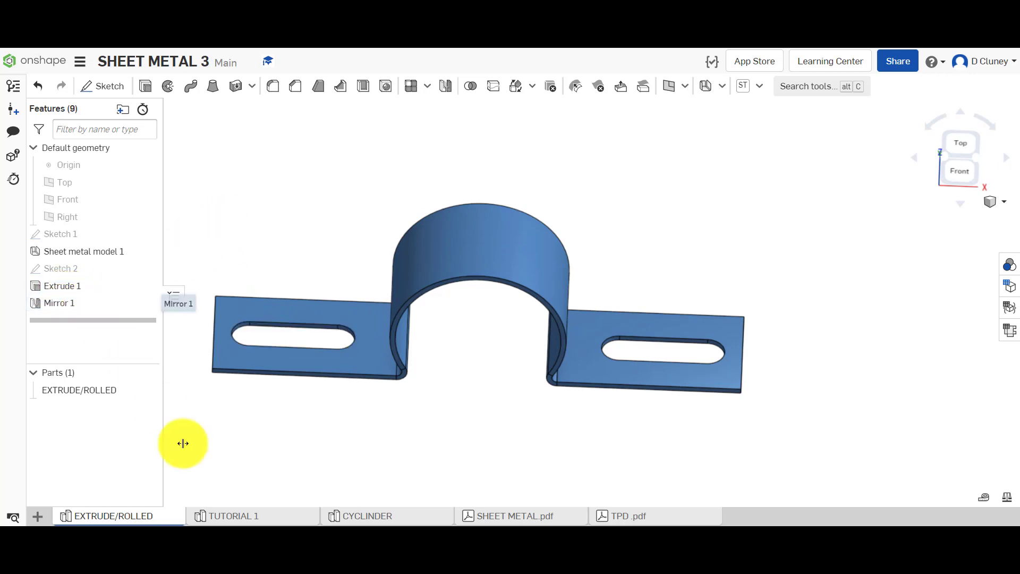
Step: Return to the TUTORIAL 1 part studio, examine the bracket's bend table and flat pattern, and close that view
left_click(244, 516)
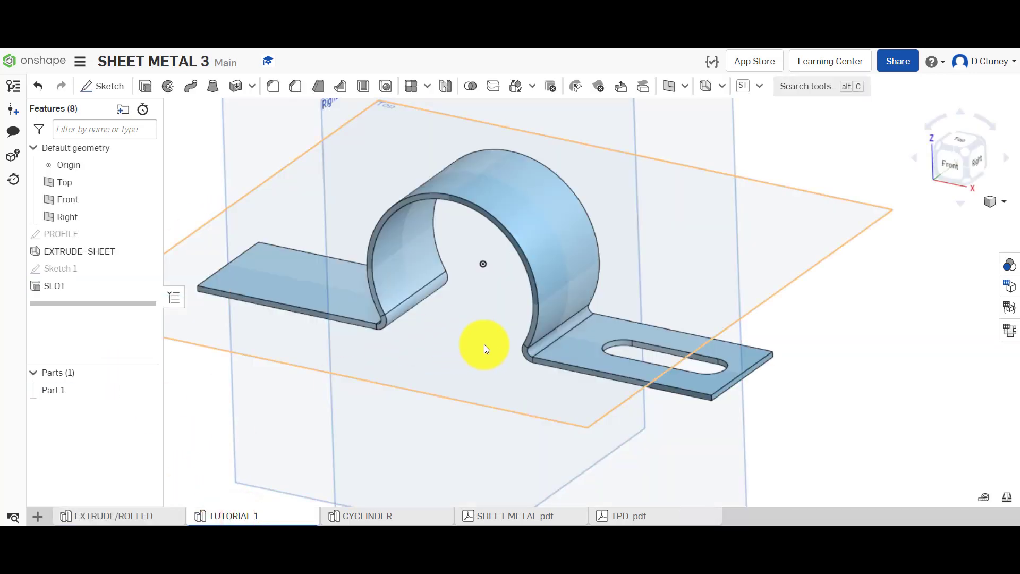
left_click(1009, 331)
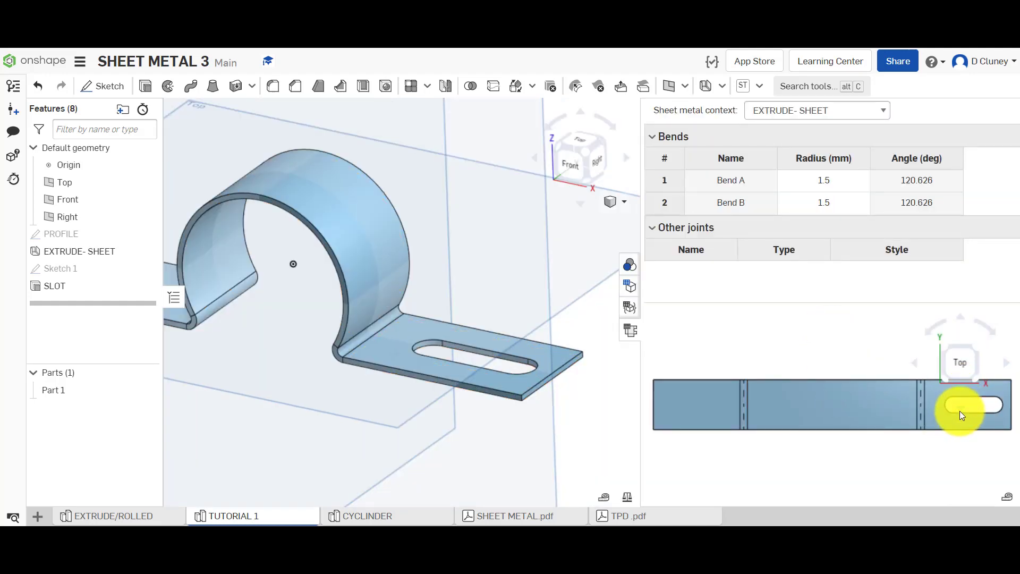
left_click(631, 330)
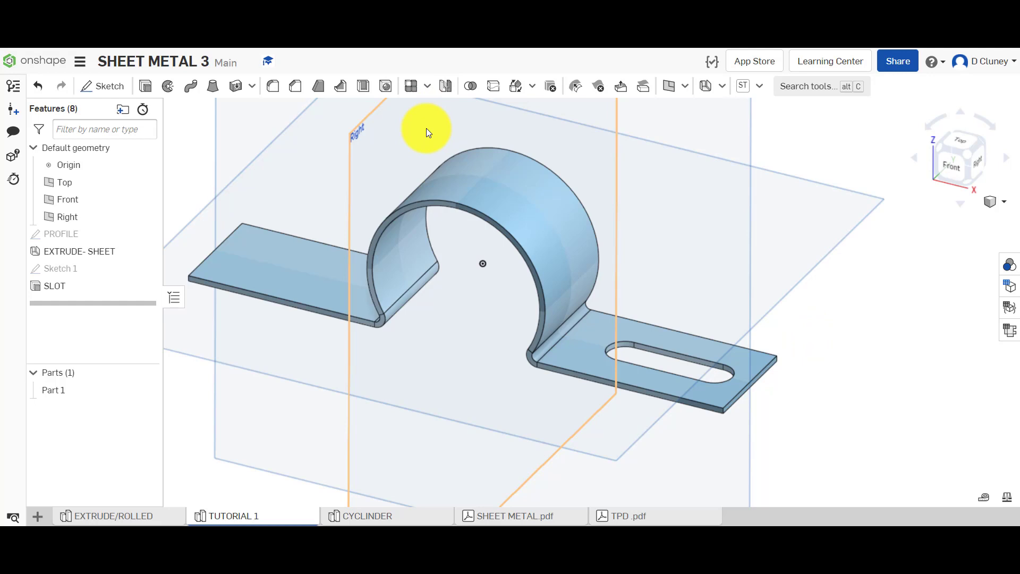
Step: Try a feature mirror of the SLOT cut, using the Right plane as the mirror plane
left_click(445, 87)
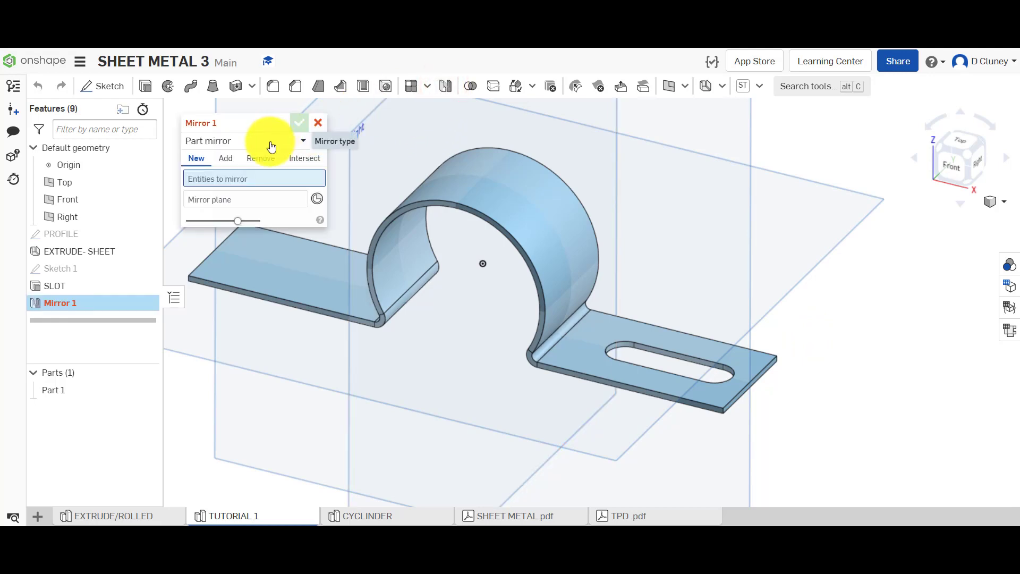
left_click(221, 147)
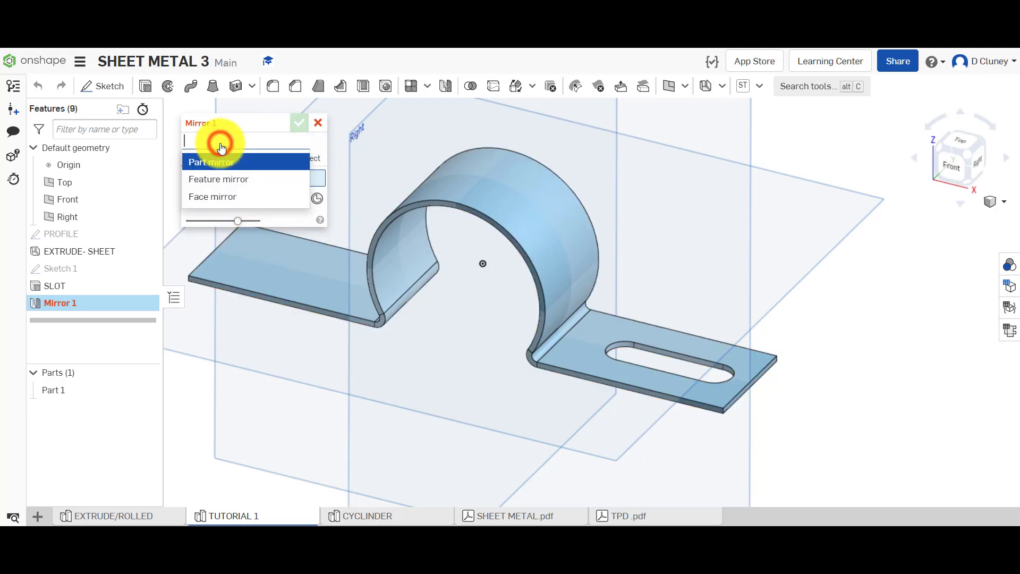
left_click(226, 180)
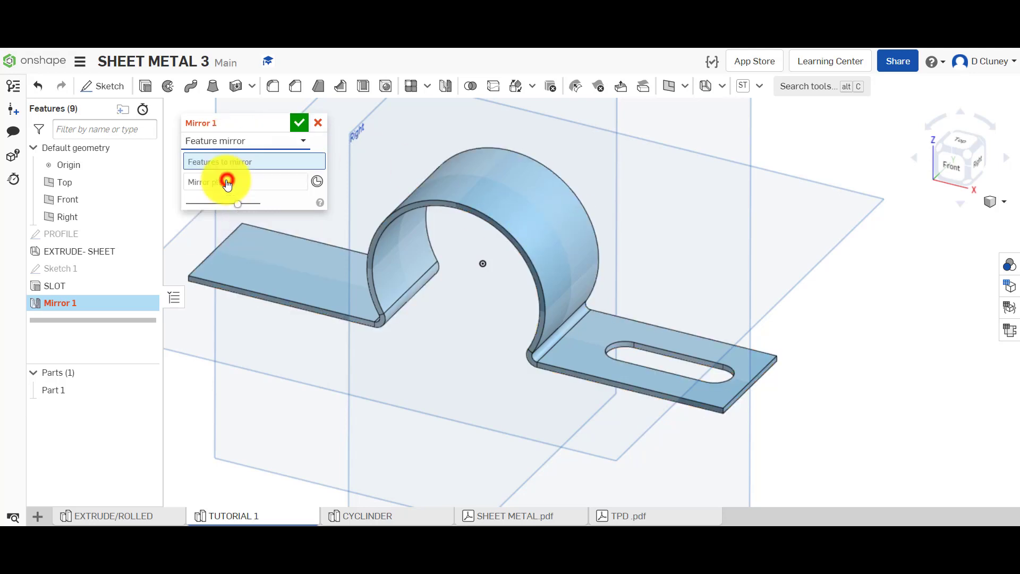
left_click(94, 286)
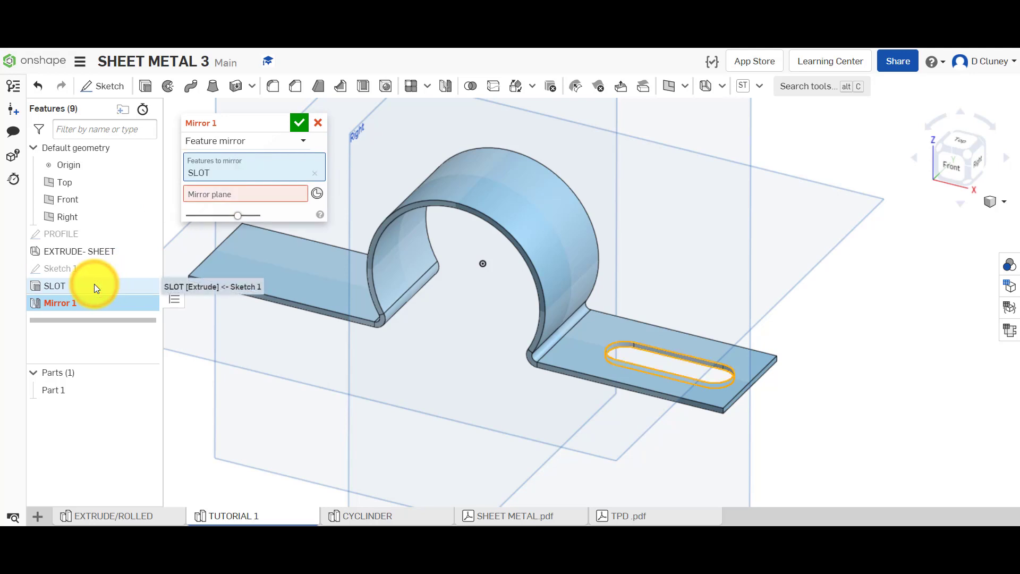
left_click(225, 196)
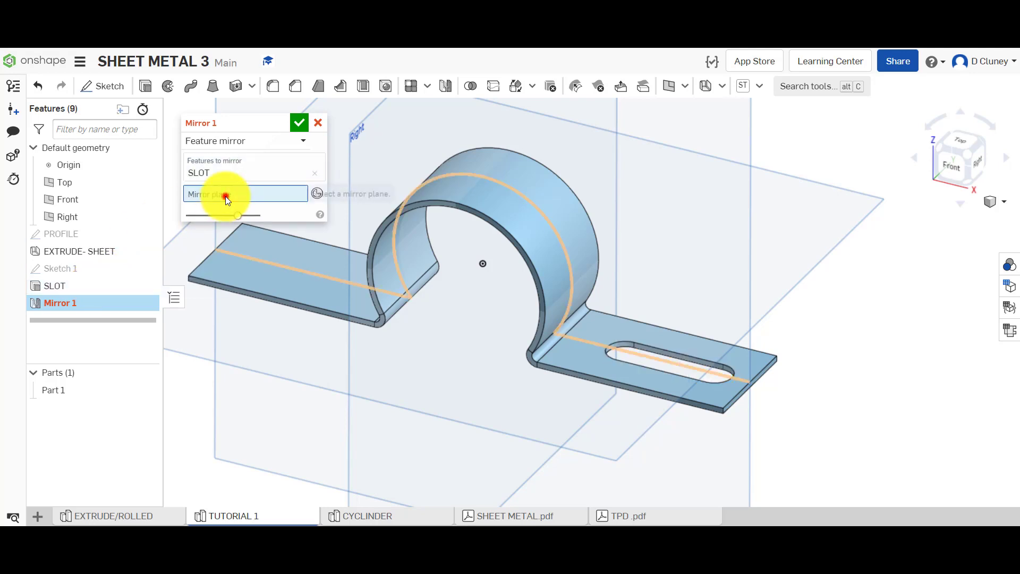
left_click(352, 174)
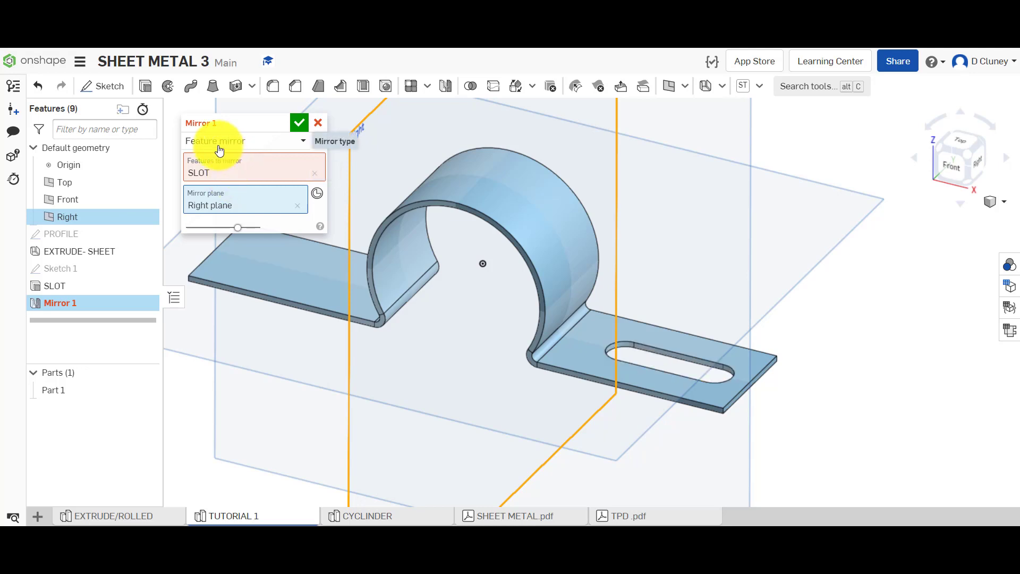
Step: Change the mirror to a face mirror and select the slot's inner-end arc and one adjoining straight wall as faces to mirror
left_click(314, 172)
left_click(302, 142)
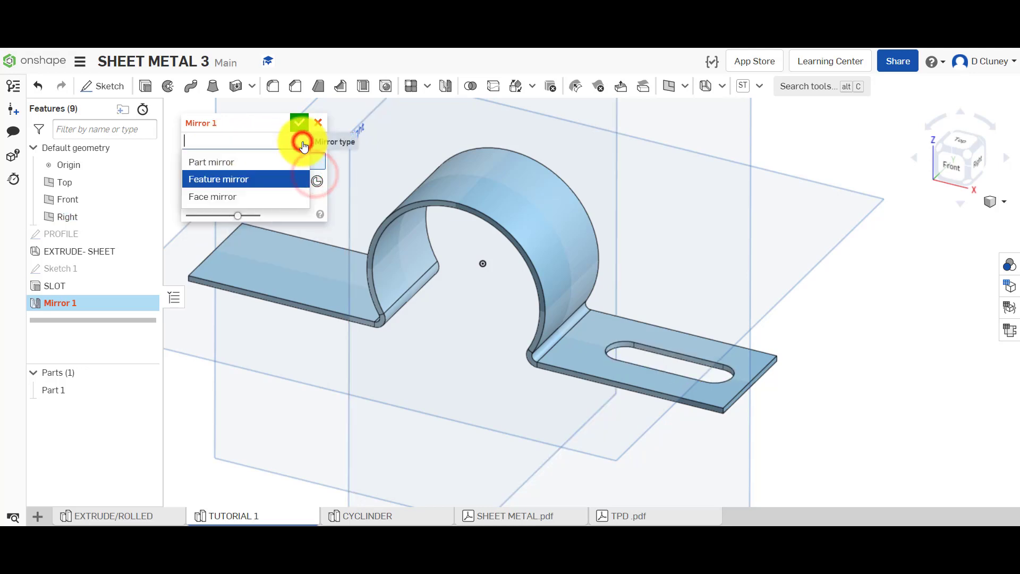
left_click(269, 198)
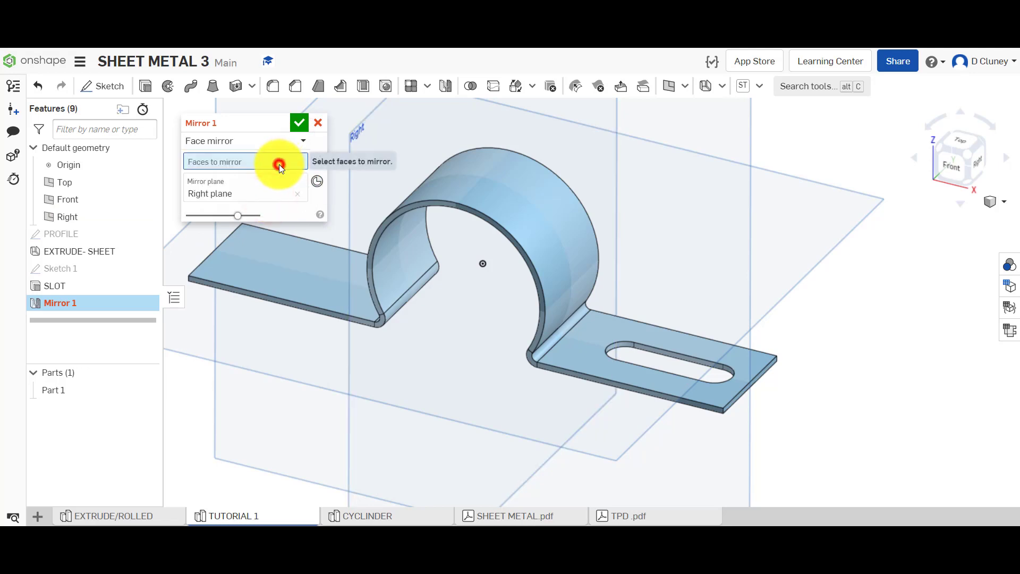
scroll(679, 353, "up", 5)
scroll(629, 343, "up", 3)
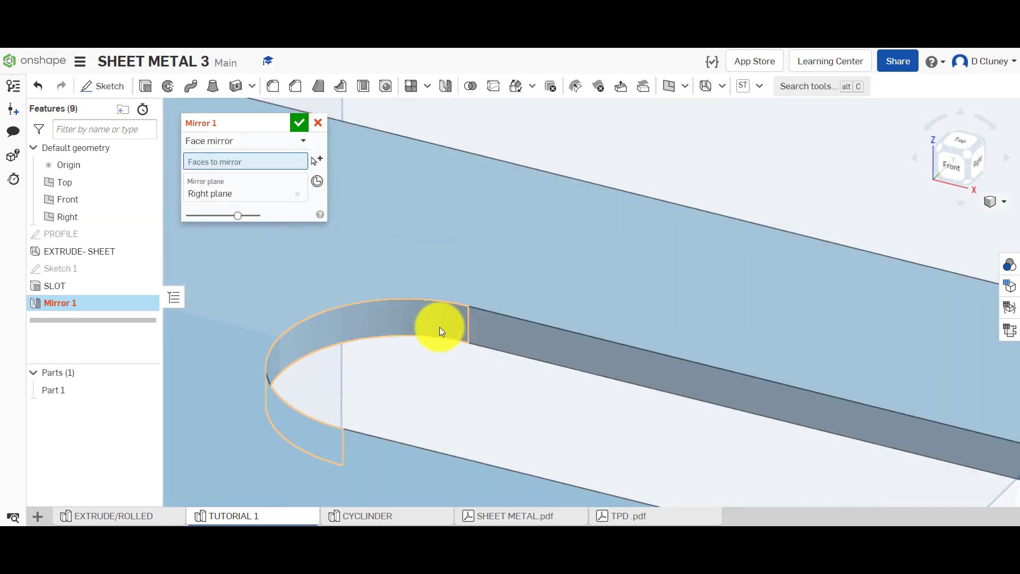
left_click(439, 327)
left_click(513, 339)
Step: Add the slot's remaining straight wall and end arc to the face mirror about the Right plane and accept it
scroll(512, 340, "down", 8)
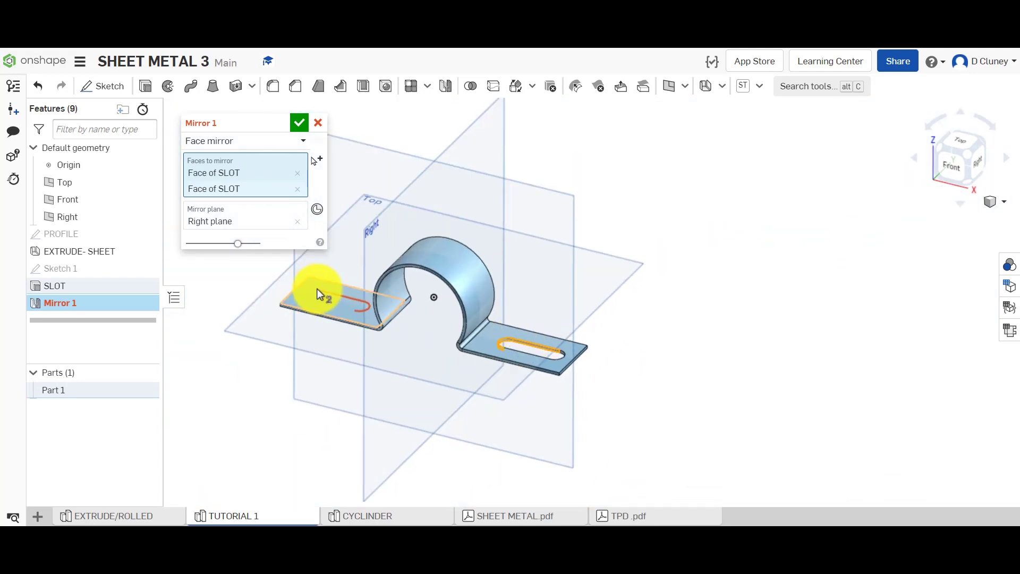
right_click_drag(489, 354, 509, 375)
scroll(508, 375, "up", 5)
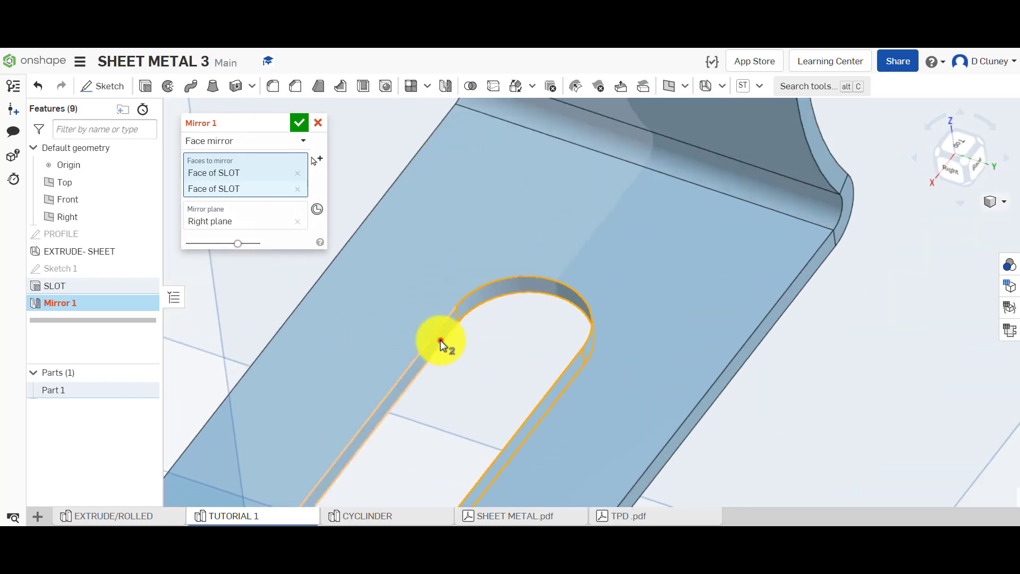
left_click(439, 340)
scroll(439, 340, "down", 5)
right_click_drag(437, 343, 375, 373)
scroll(374, 372, "up", 5)
left_click(365, 343)
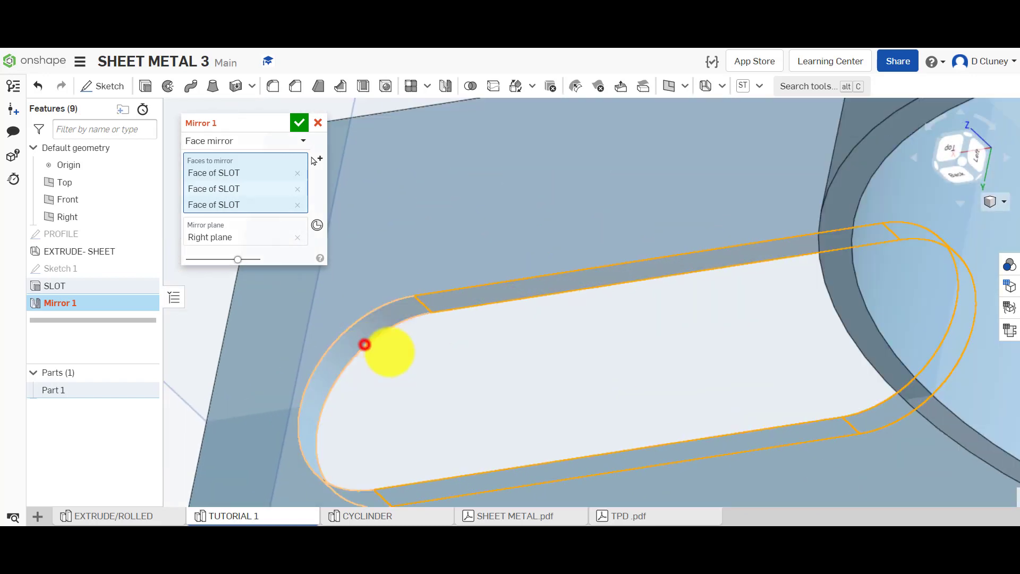
scroll(456, 330, "down", 5)
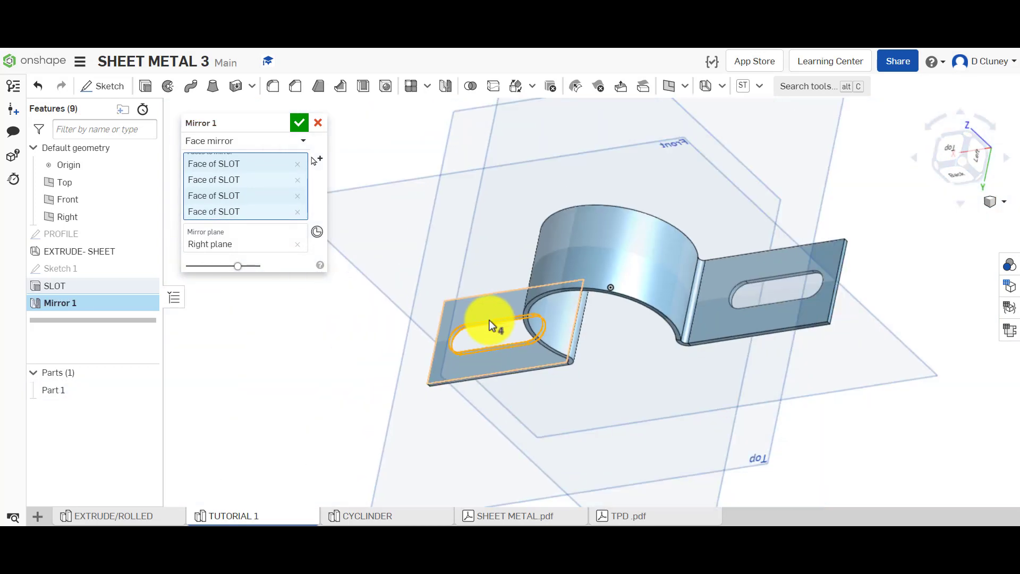
right_click_drag(349, 352, 508, 350)
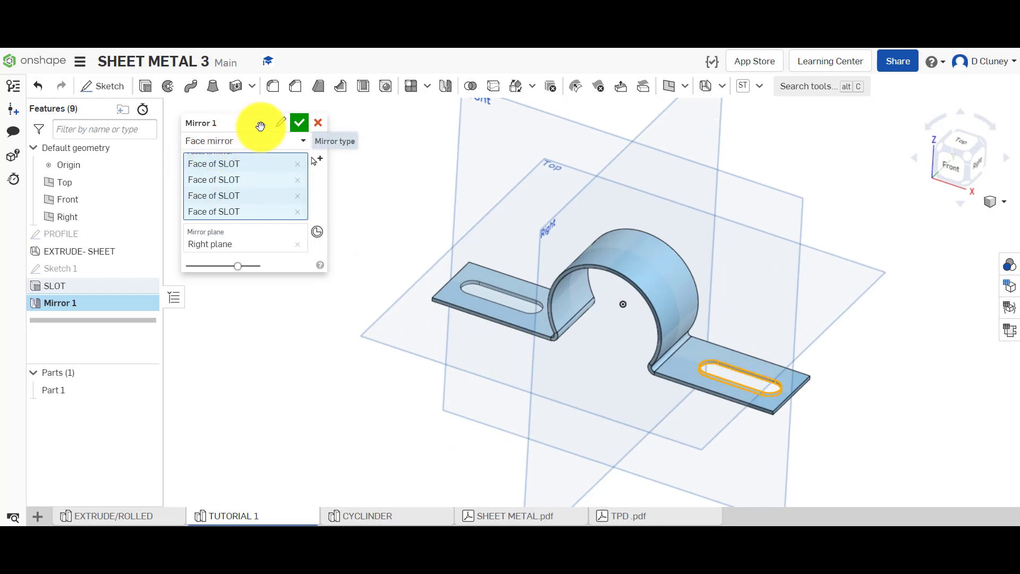
left_click(299, 123)
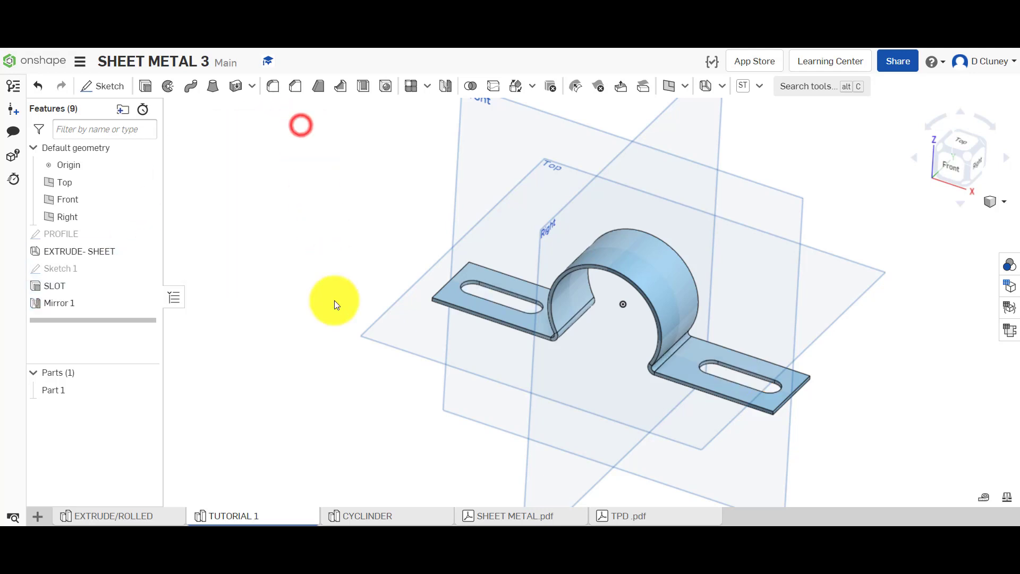
mouse_move(330, 277)
right_mouse_down()
mouse_move(330, 327)
mouse_move(329, 276)
right_mouse_up()
Step: Examine the flat pattern and bend table for the mirrored slot, and close that view
left_click(1006, 329)
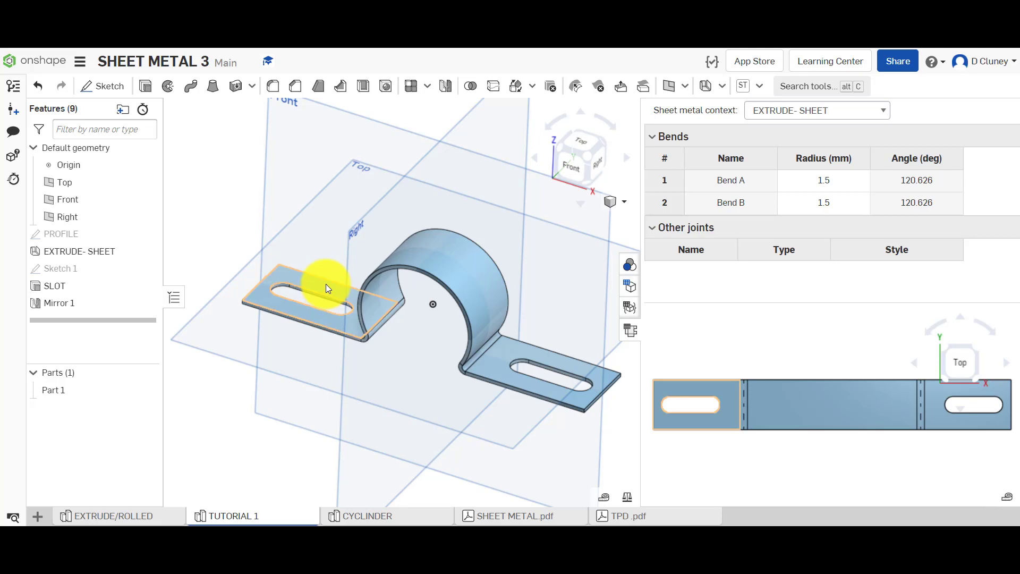
left_click(634, 337)
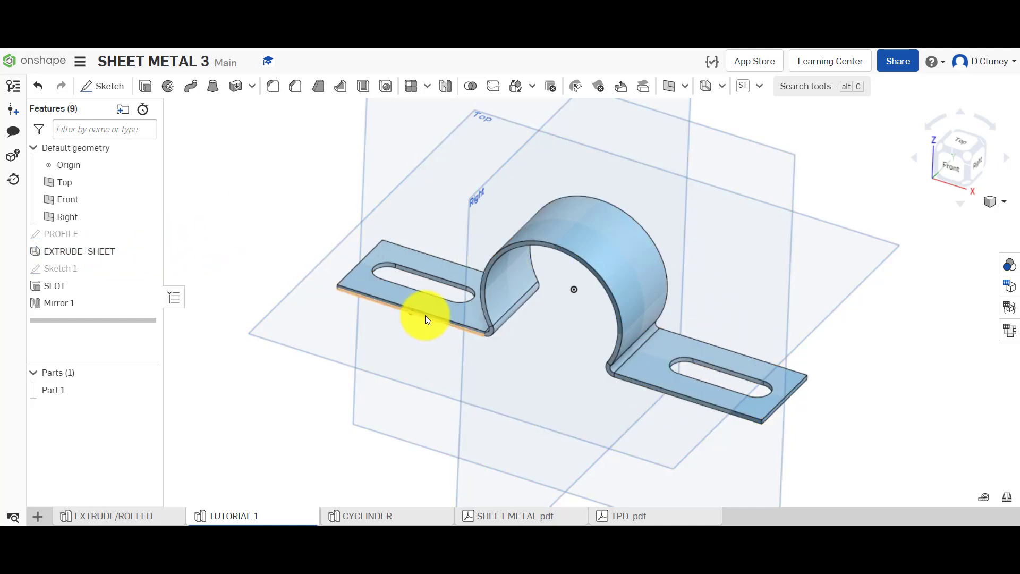
left_click(1009, 331)
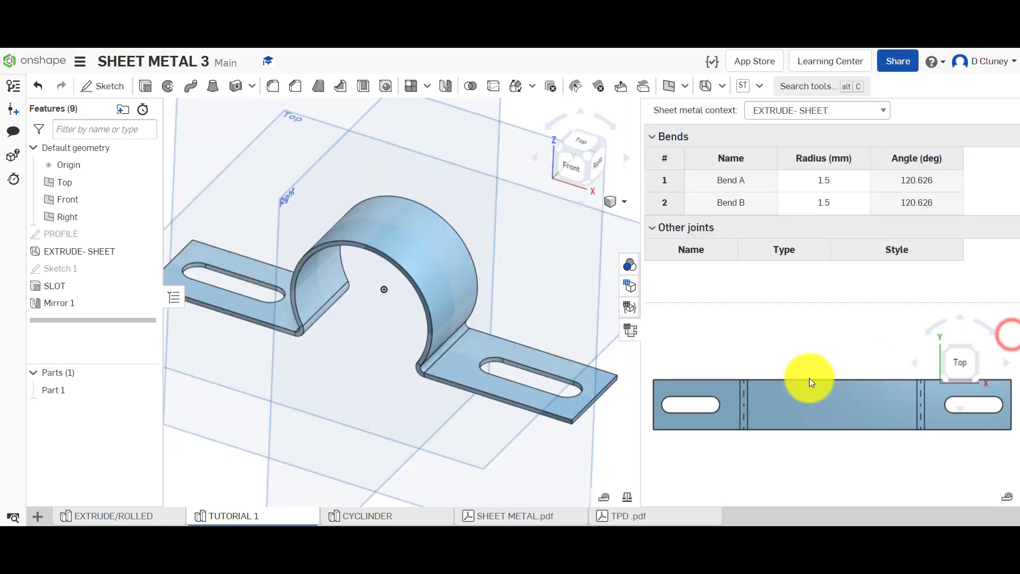
left_click(633, 332)
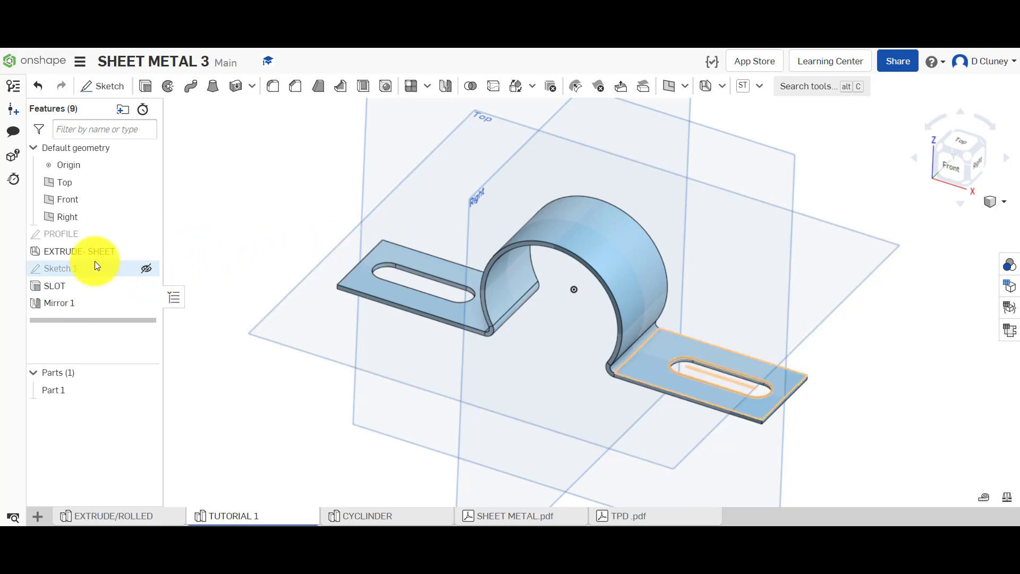
Step: Add a Finish sheet metal model feature for the bracket
left_click(722, 87)
left_click(754, 263)
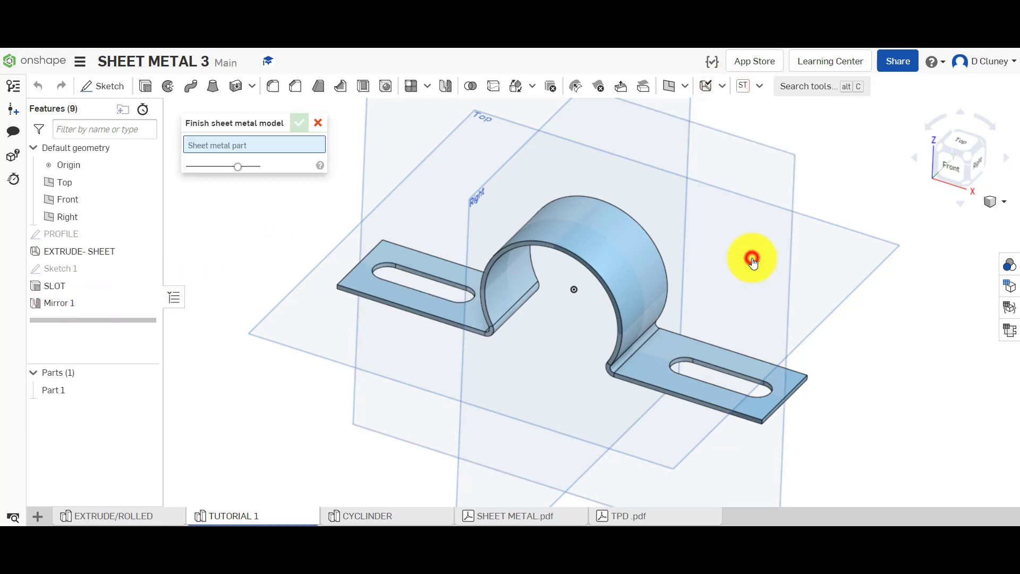
left_click(299, 123)
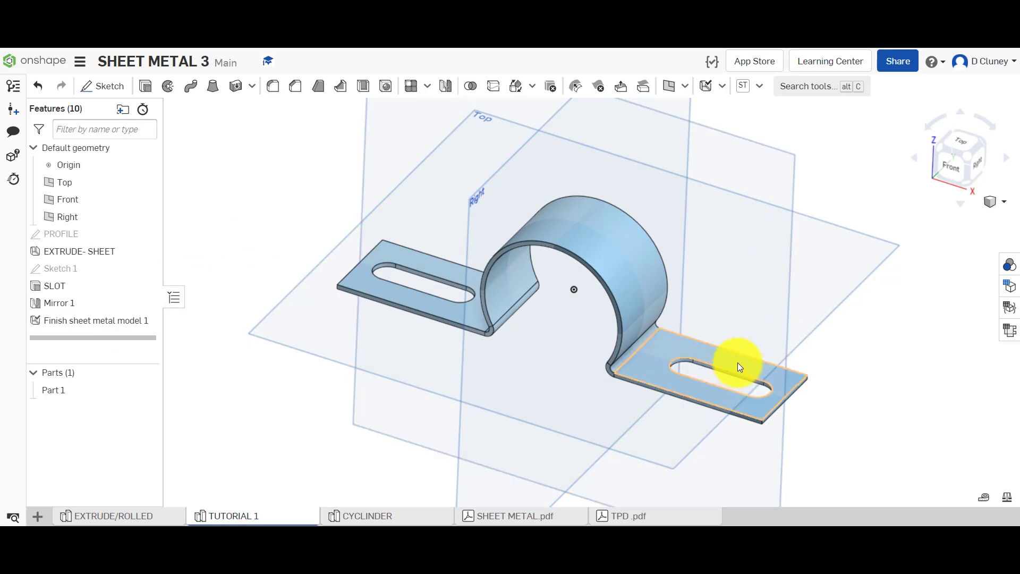
Step: Start a sketch on the top face of the original slotted flange and draw a 5 mm diameter circle near its outer corner
left_click(705, 355)
key("n")
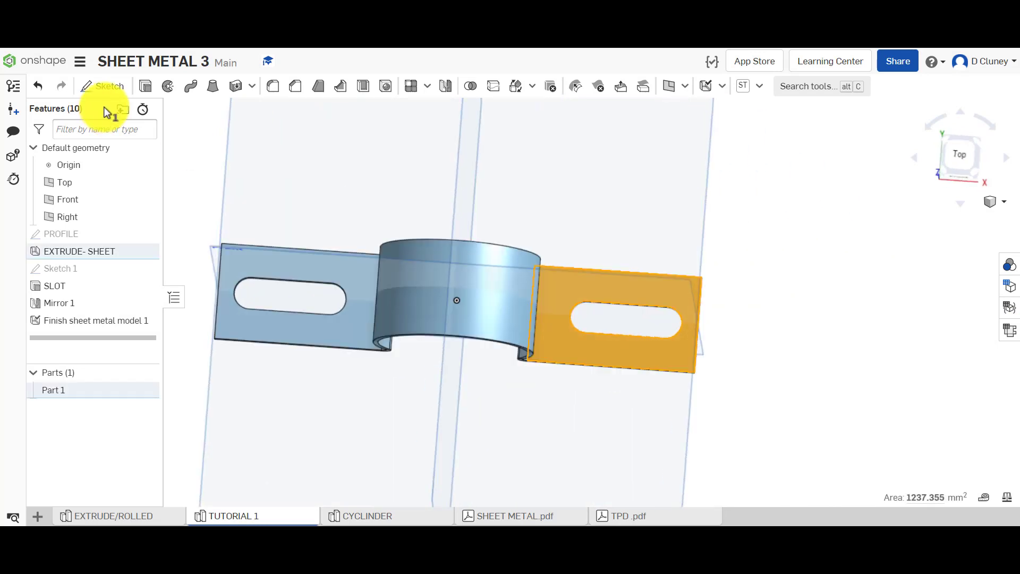
left_click(106, 86)
scroll(694, 287, "up", 5)
scroll(690, 268, "up", 3)
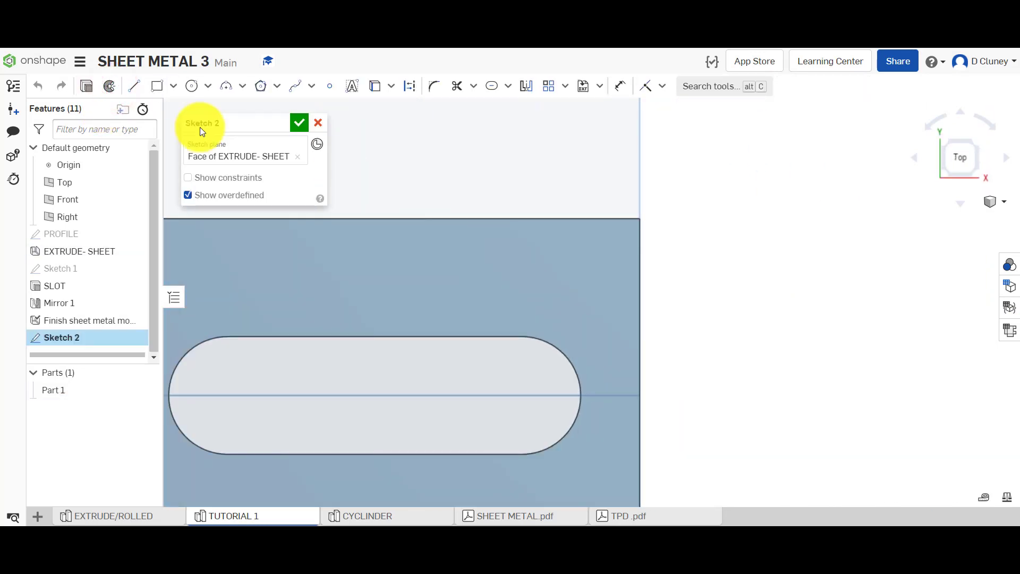
left_click(191, 96)
key("c")
left_click(569, 275)
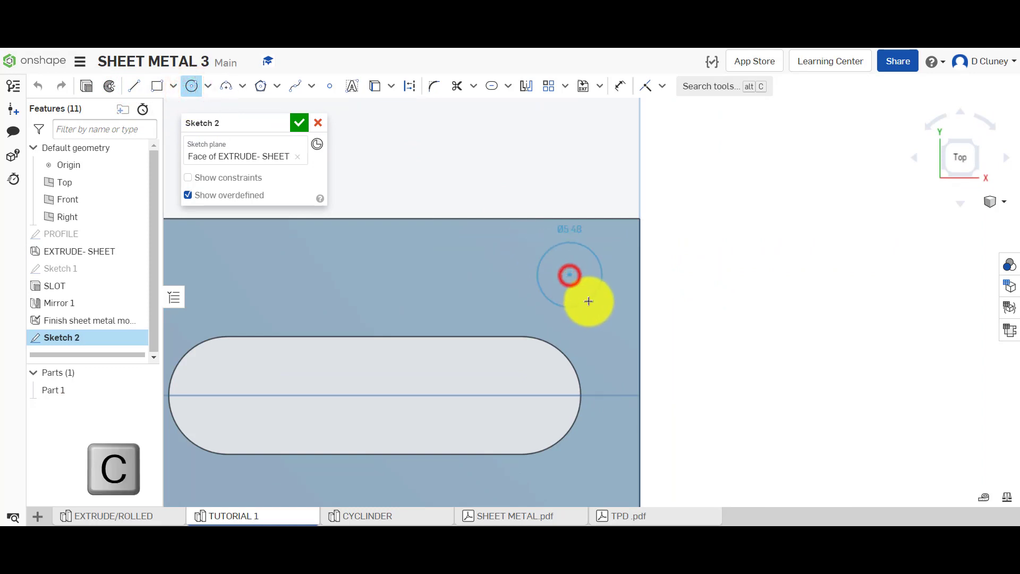
left_click(589, 302)
type("5")
key("Return")
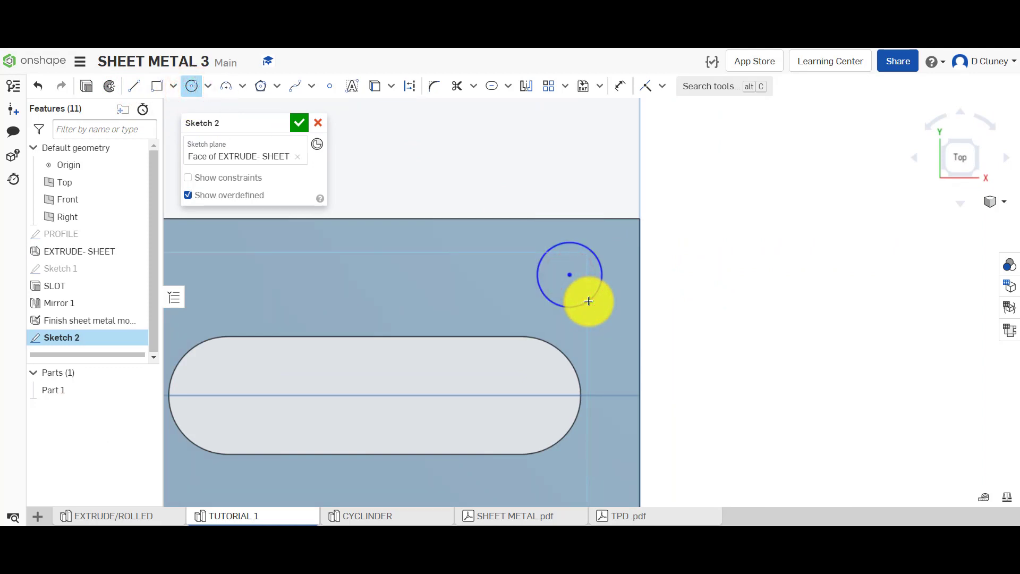
Step: Dimension the circle's centre 5 mm from the flange's end edge and 5 mm from its adjacent long edge
key("d")
left_click(569, 275)
left_click(640, 273)
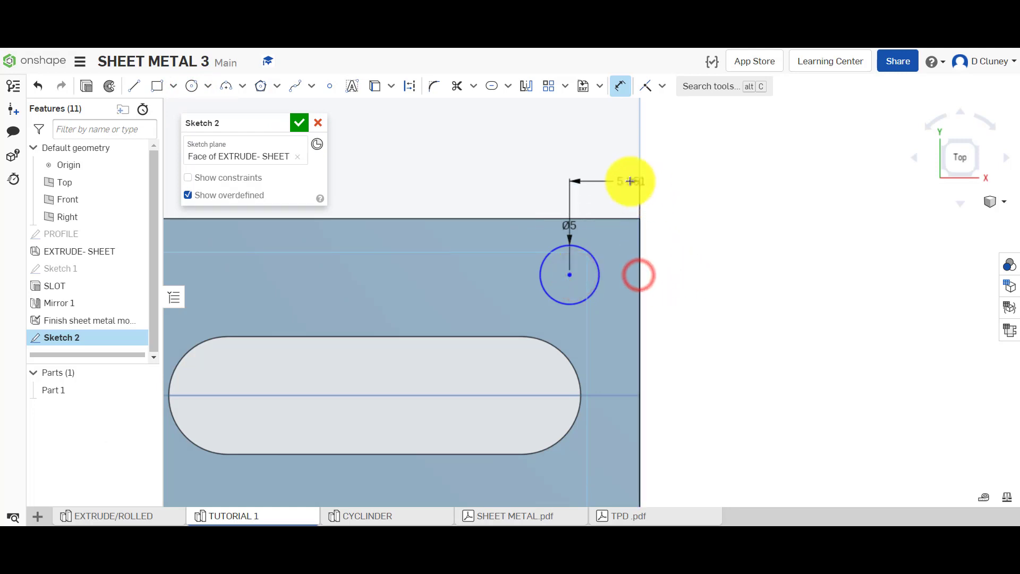
left_click(630, 180)
type("5")
key("Return")
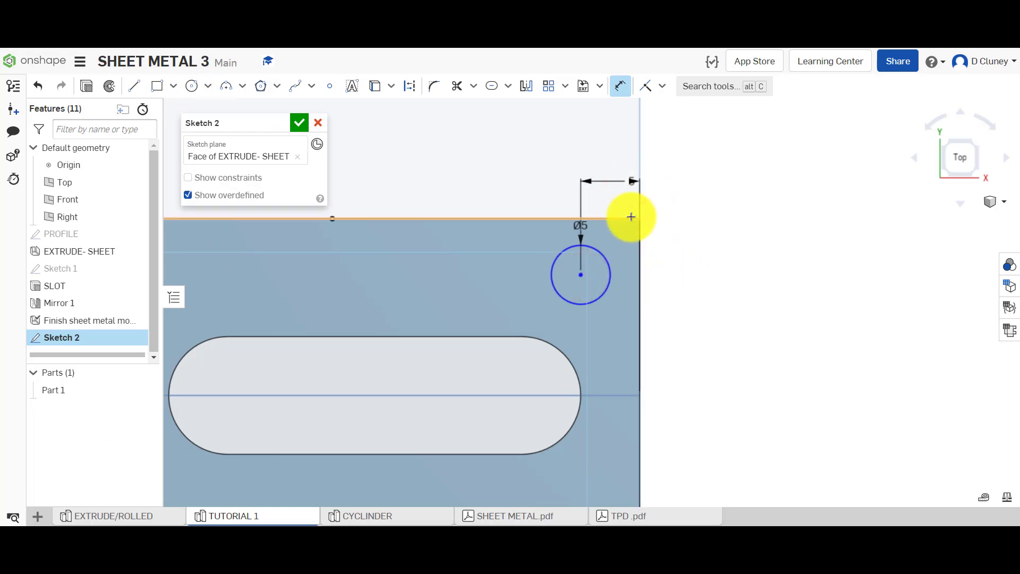
key("Escape")
key("d")
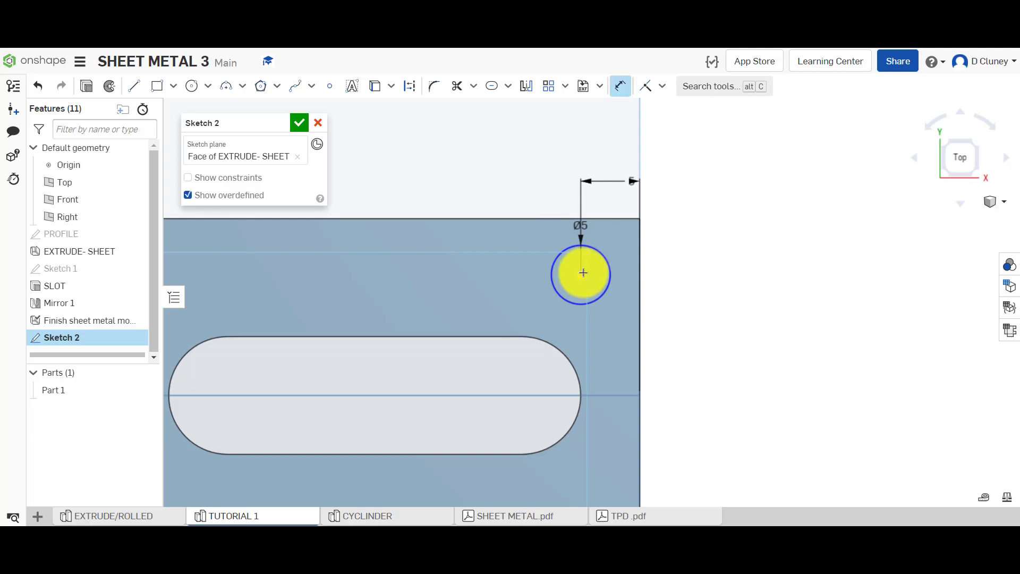
left_click(582, 275)
left_click(613, 219)
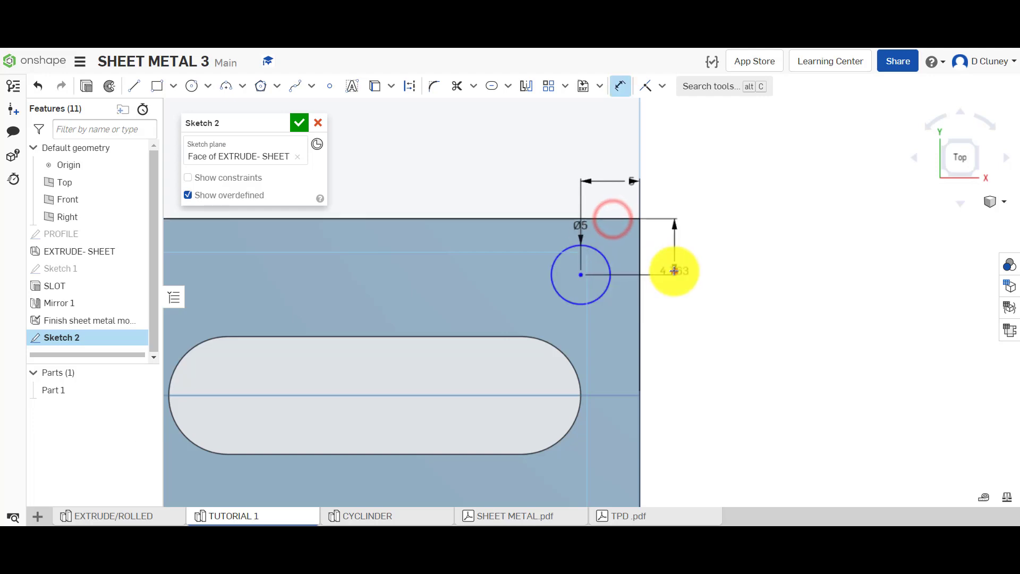
left_click(674, 270)
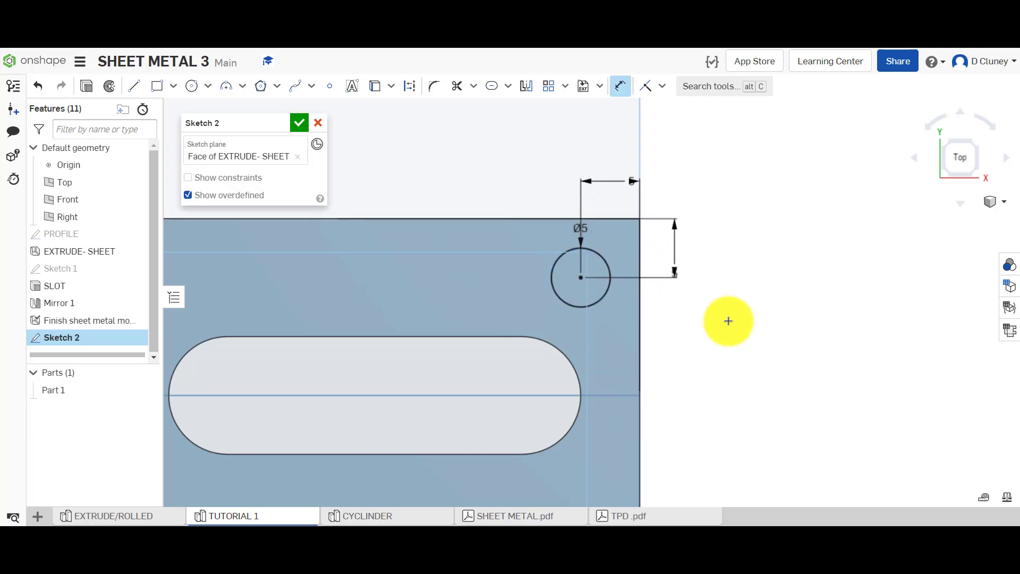
Step: Cut the circle through the flange with an Extrude set to Remove and Through all
right_click_drag(747, 330, 733, 283)
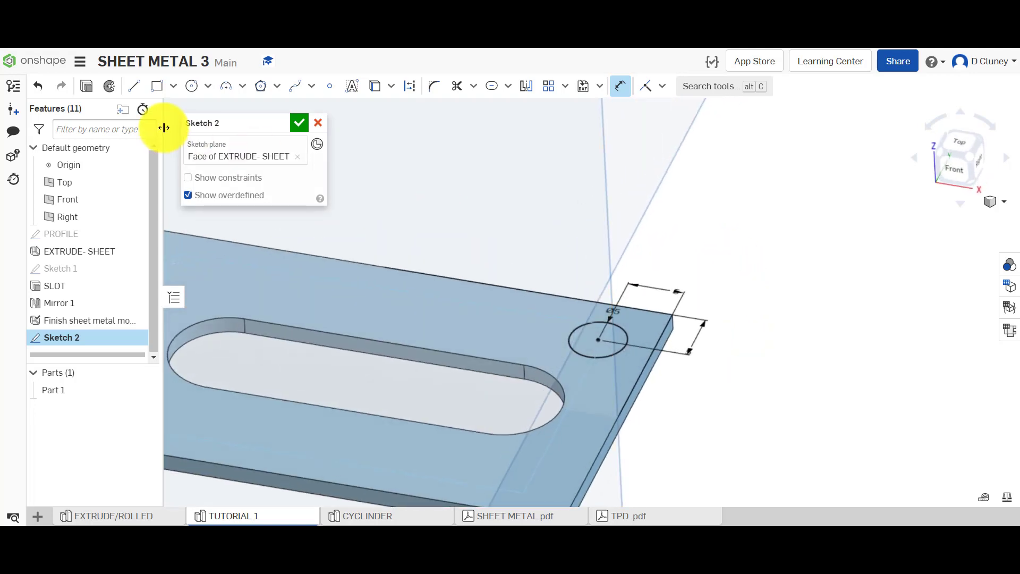
left_click(86, 85)
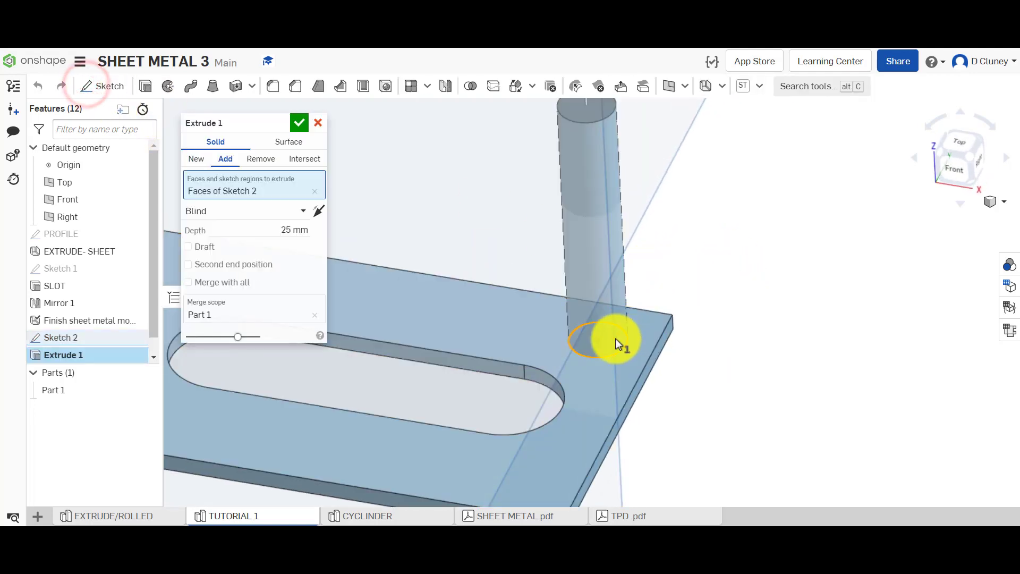
left_click(255, 166)
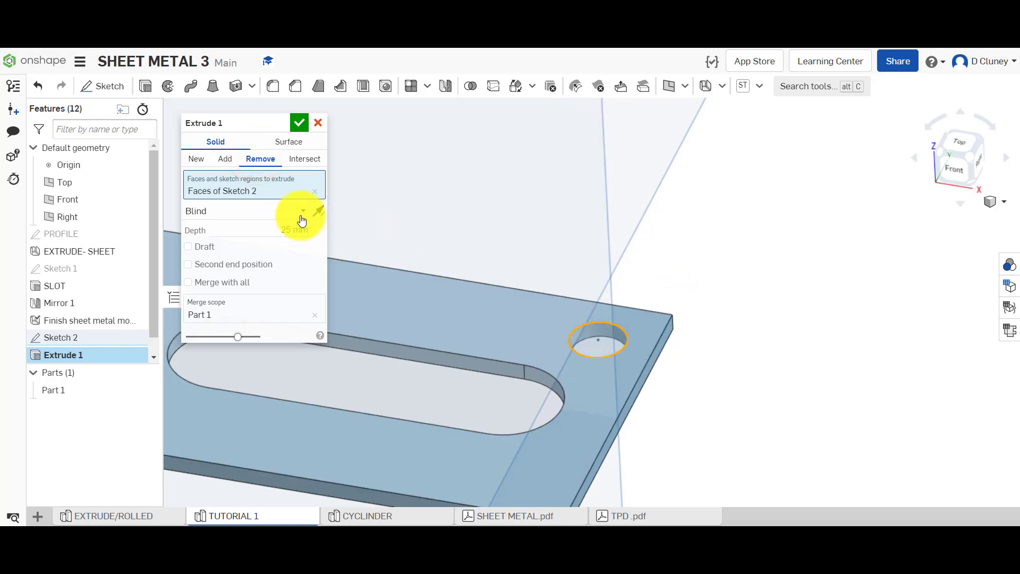
left_click(284, 211)
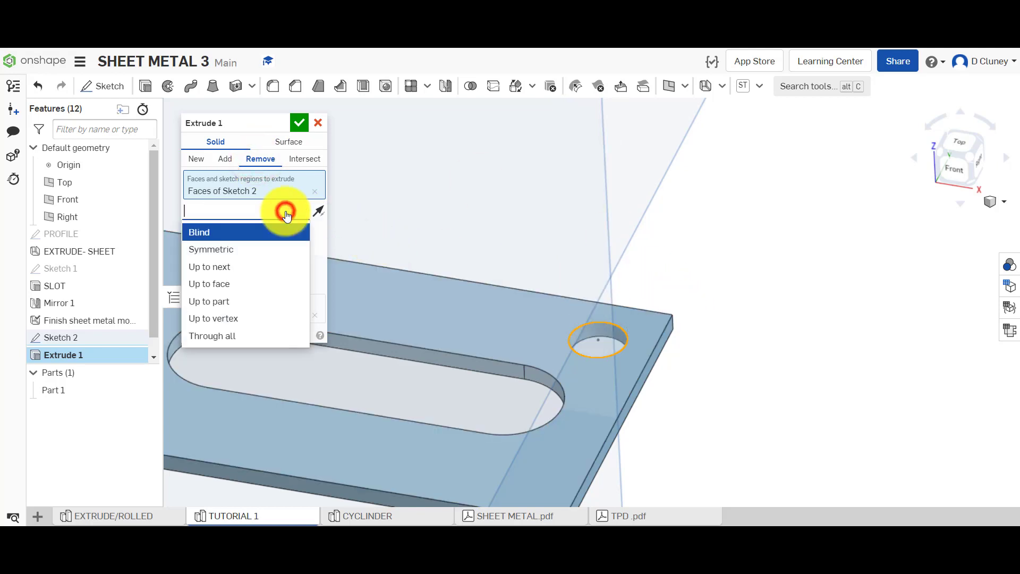
left_click(251, 335)
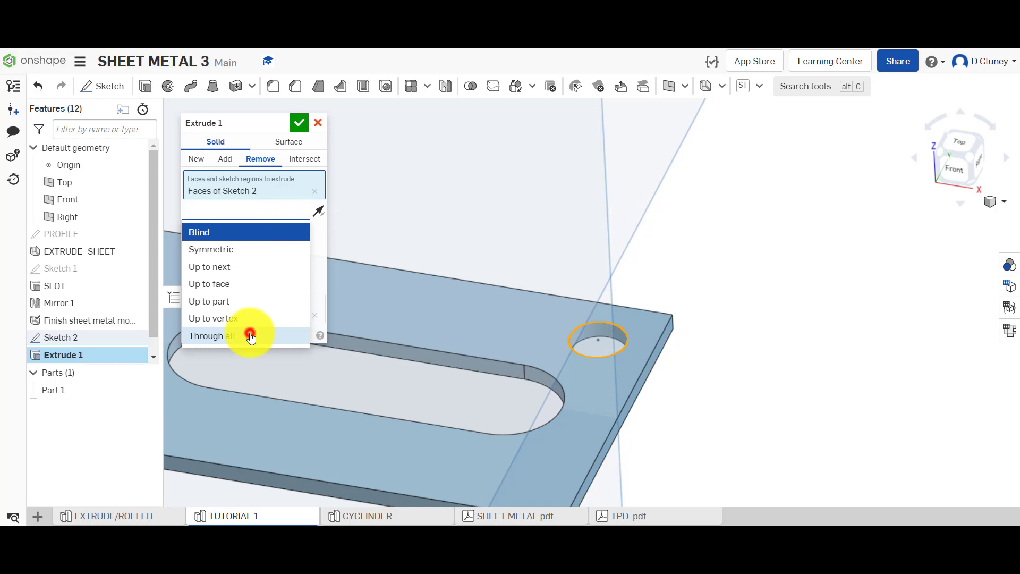
left_click(298, 126)
scroll(737, 305, "up", 2)
scroll(735, 305, "down", 10)
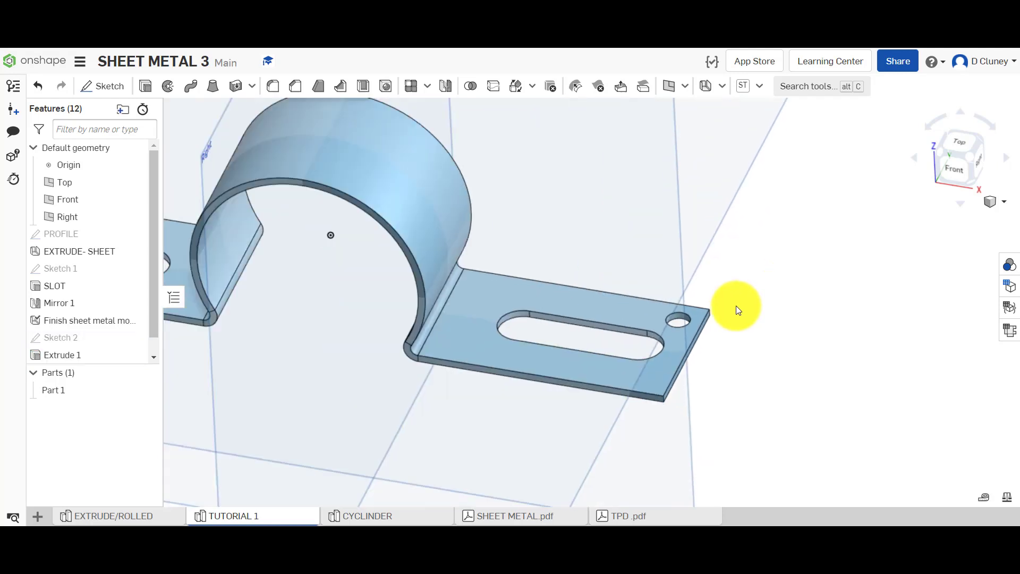
scroll(729, 266, "up", 2)
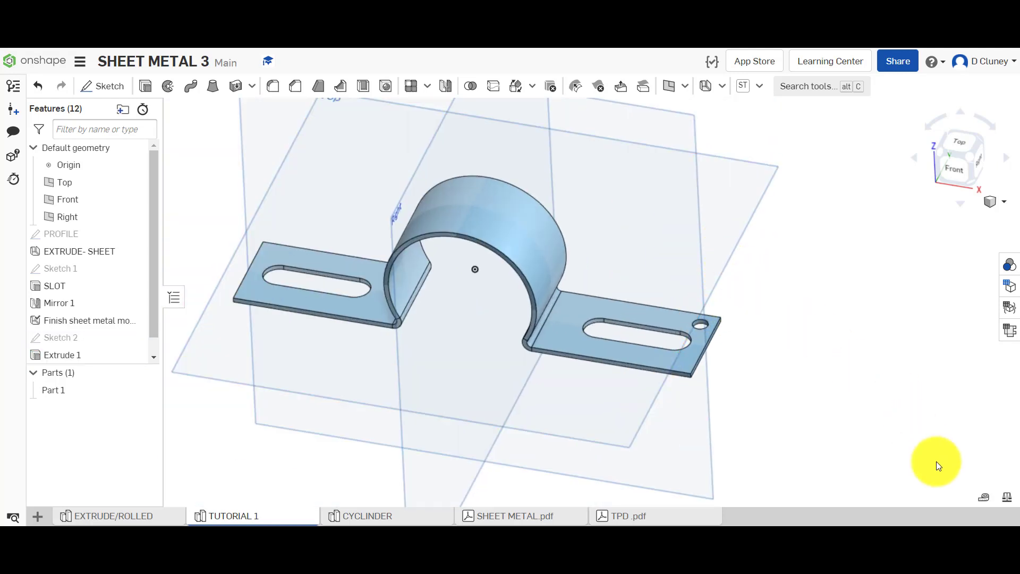
Step: Show the flat pattern and reorder Sketch 2 and Extrude 1 above the Finish sheet metal model feature
left_click(1008, 330)
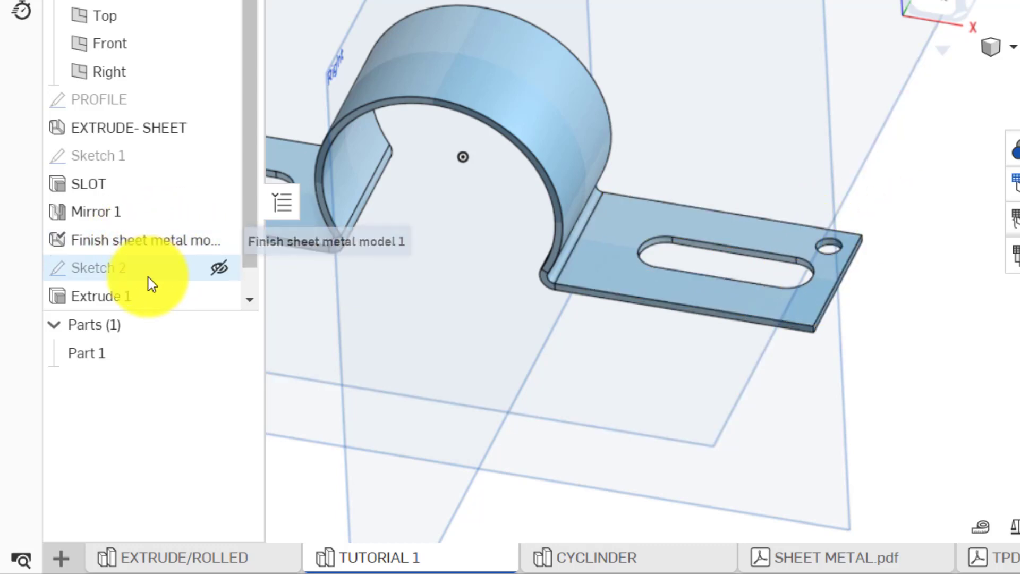
left_click_drag(117, 272, 152, 232)
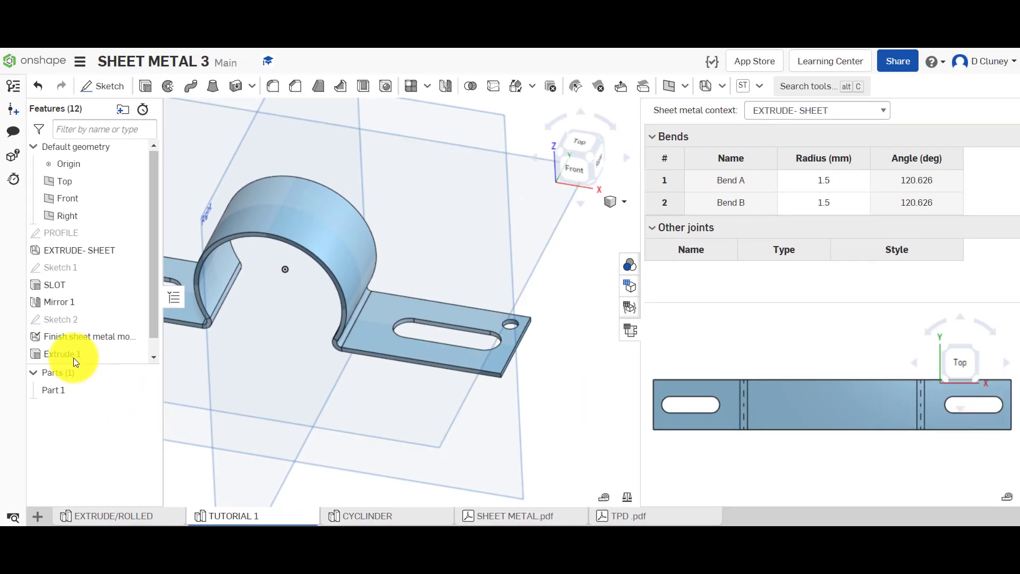
left_click_drag(73, 357, 84, 327)
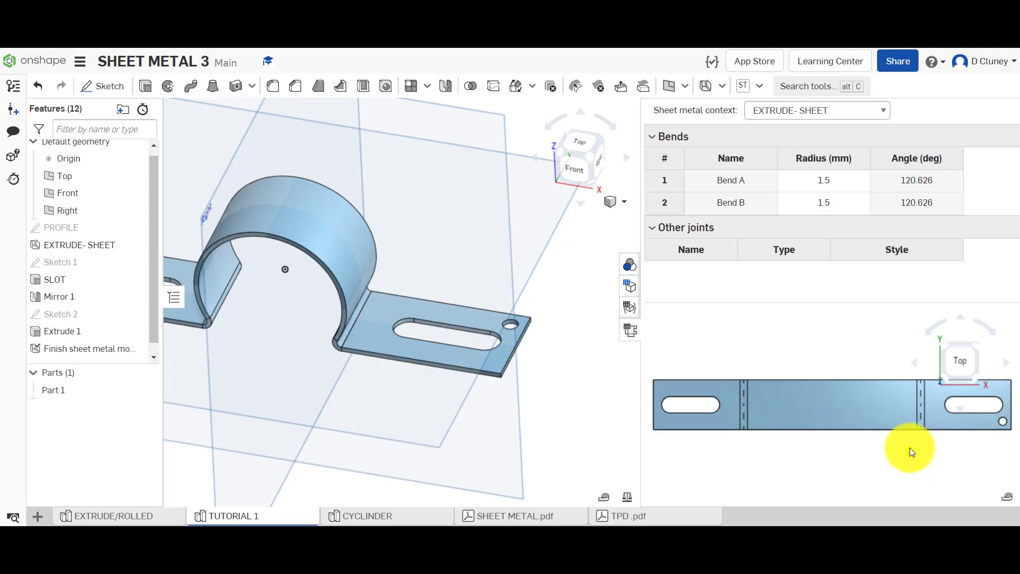
Step: Compare the corner hole in the flat pattern with the folded bracket in isometric view, and close the flat pattern
mouse_move(910, 448)
right_mouse_down()
mouse_move(909, 367)
mouse_move(909, 460)
mouse_move(906, 354)
mouse_move(913, 436)
right_mouse_up()
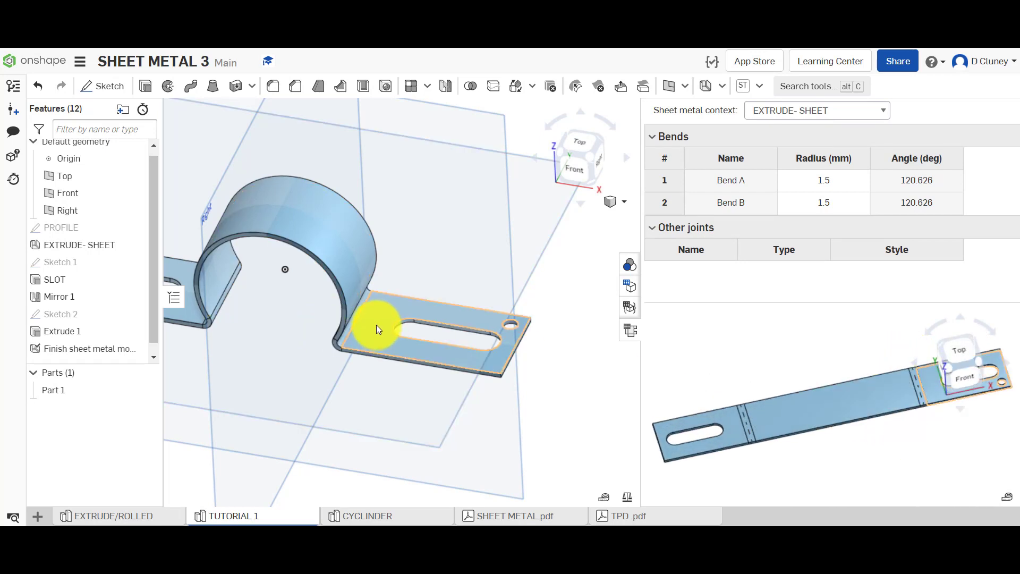
left_click(562, 156)
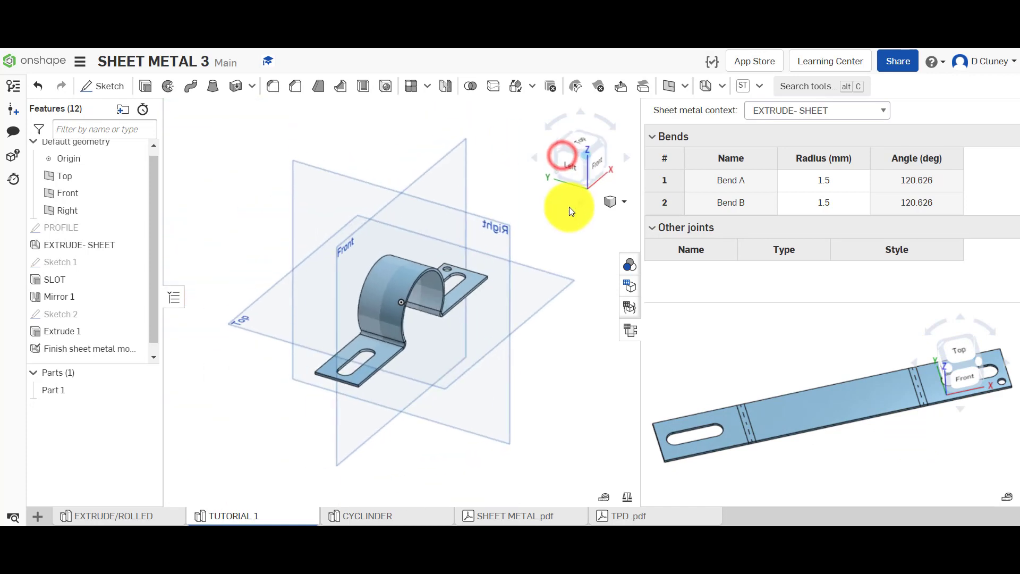
left_click(600, 142)
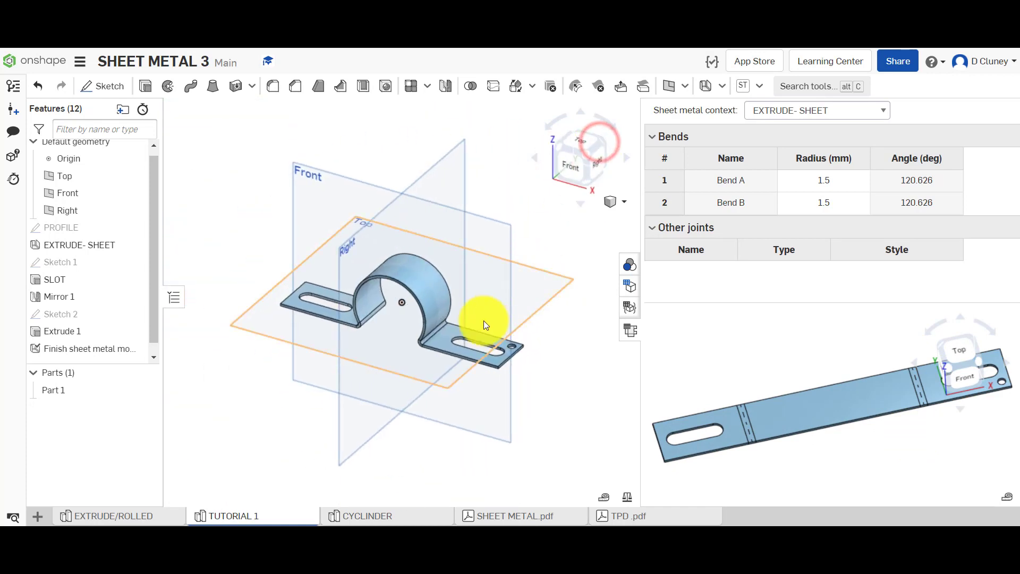
scroll(349, 301, "up", 3)
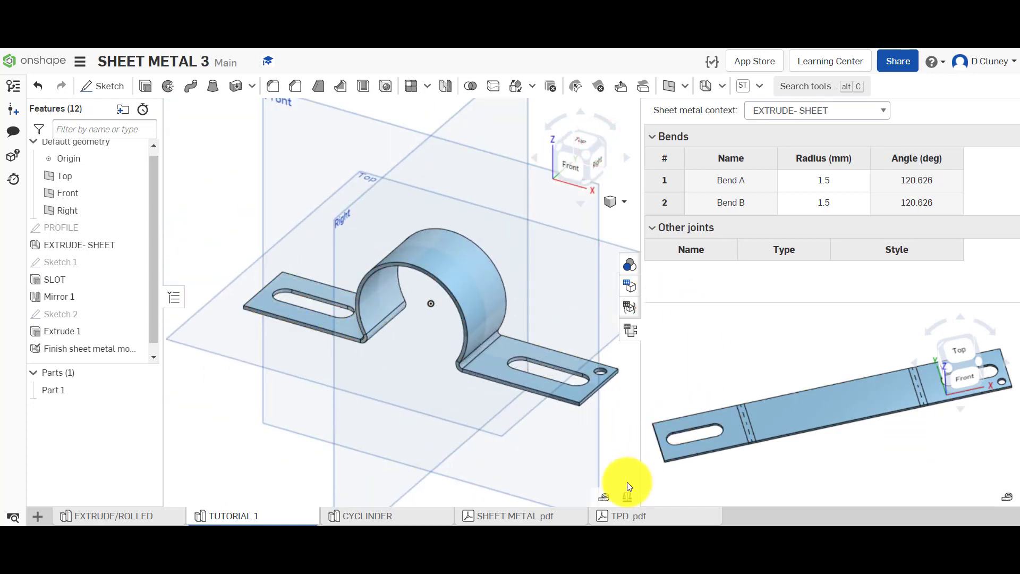
left_click(633, 333)
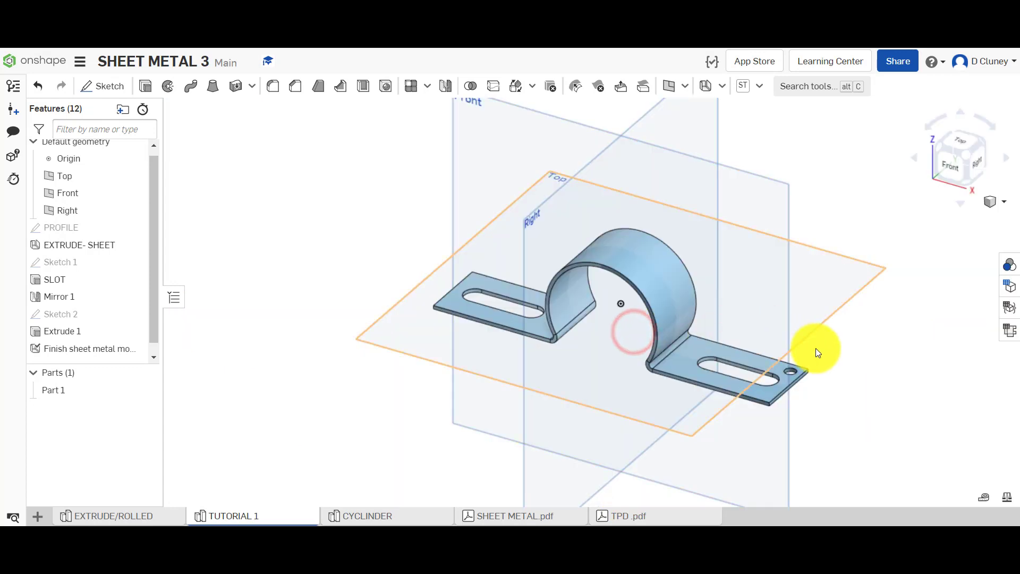
scroll(812, 330, "up", 3)
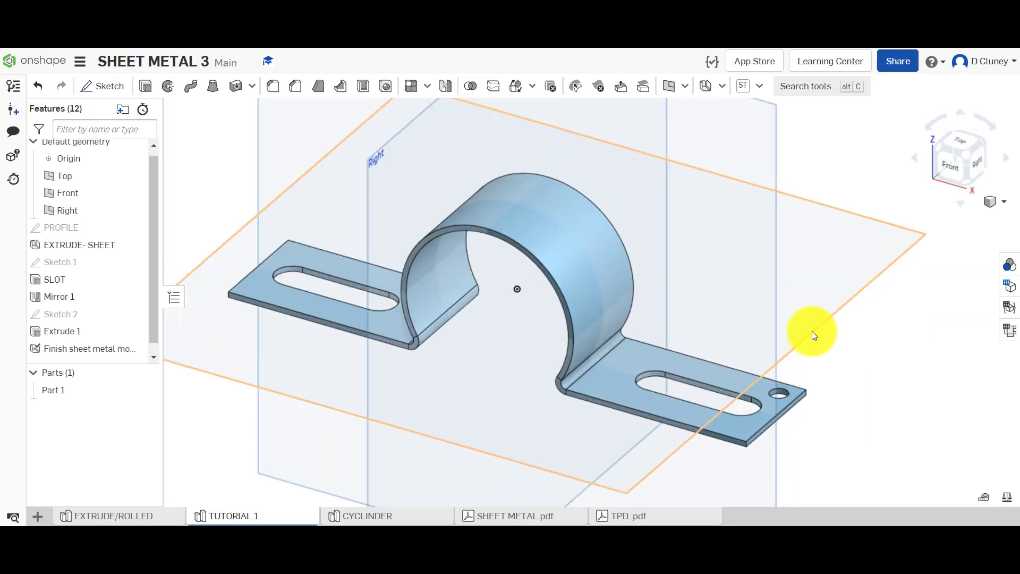